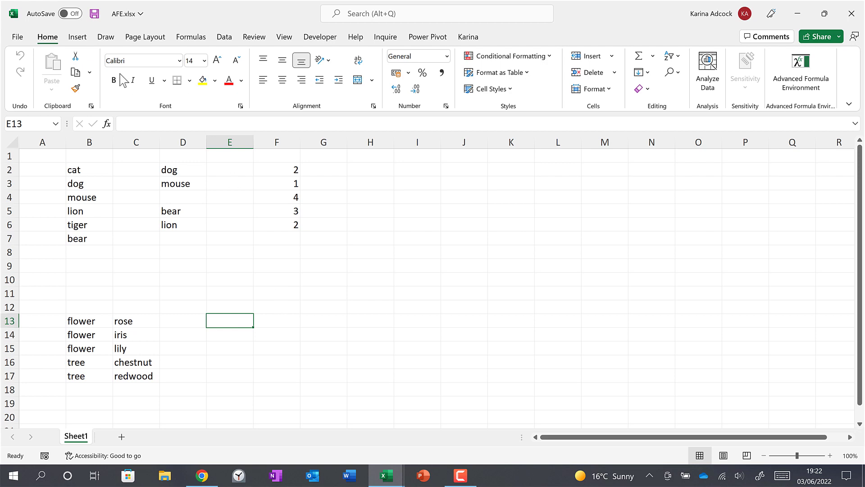
Step: Search the Office add-ins store for 'advanced formula' and view the Advanced Formula Environment add-in
left_click(77, 37)
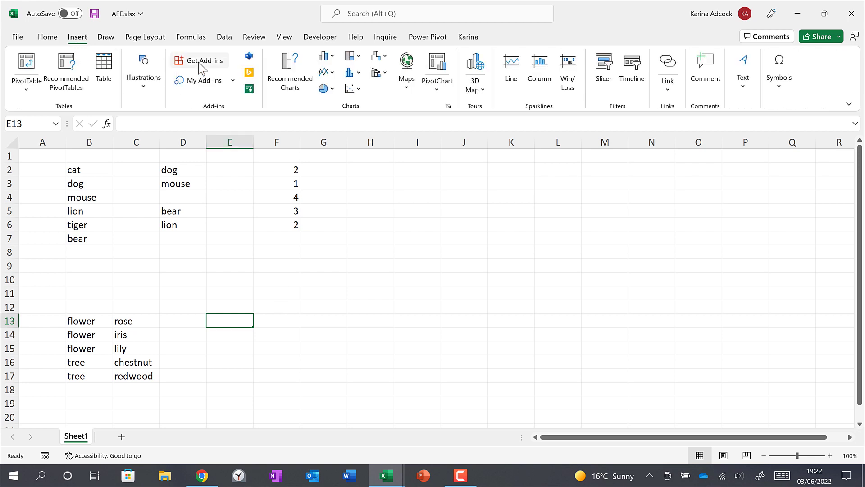
left_click(199, 65)
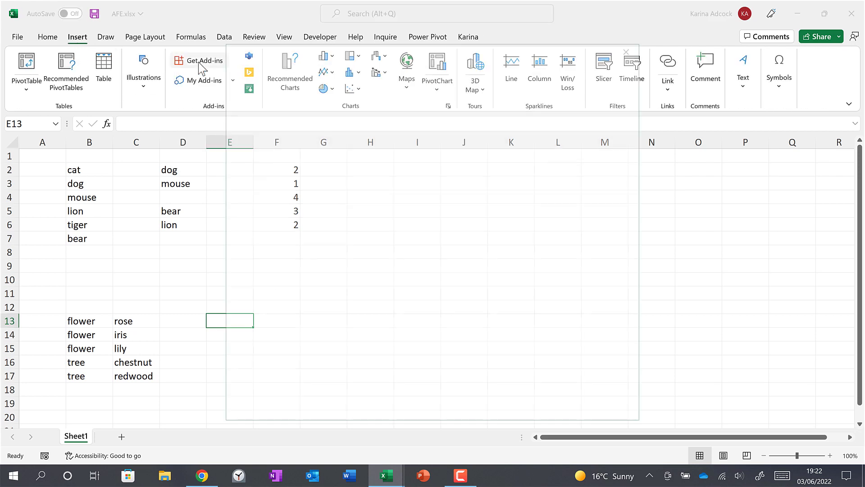
left_click(278, 125)
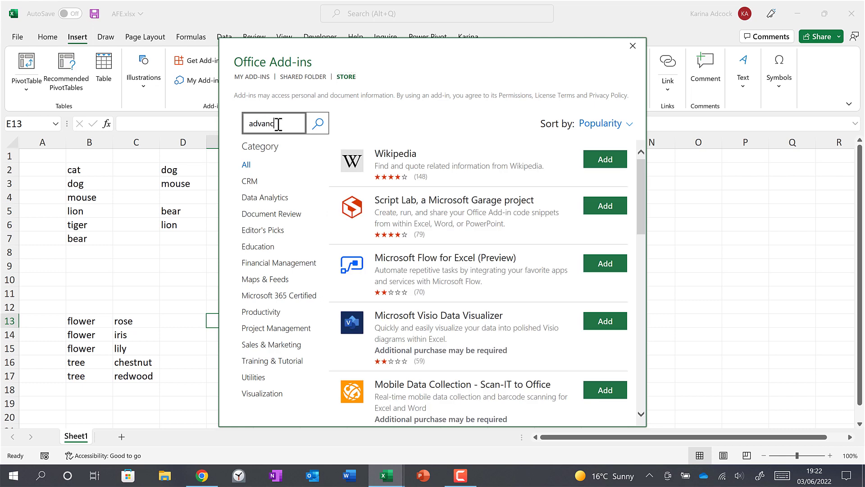
type("advanced formula")
key("Return")
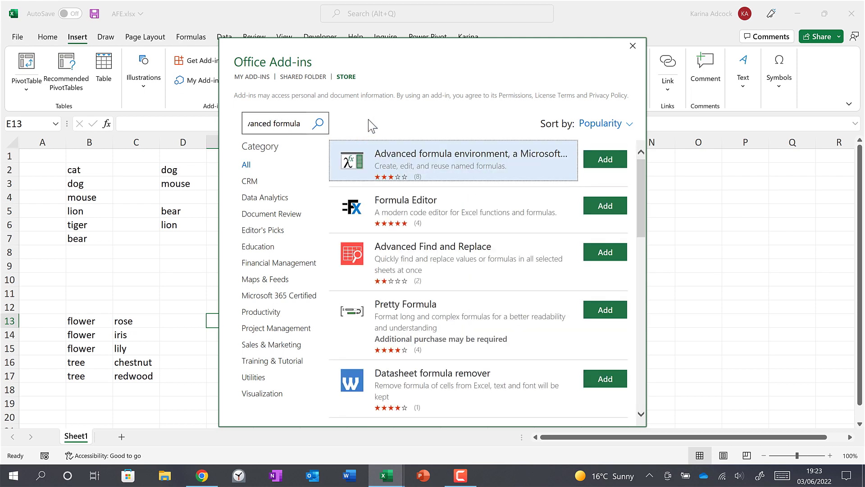
left_click(417, 159)
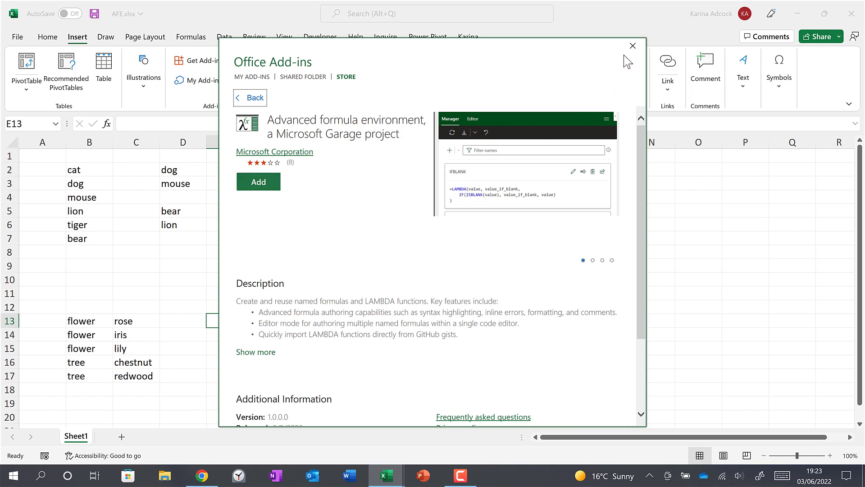
left_click(632, 45)
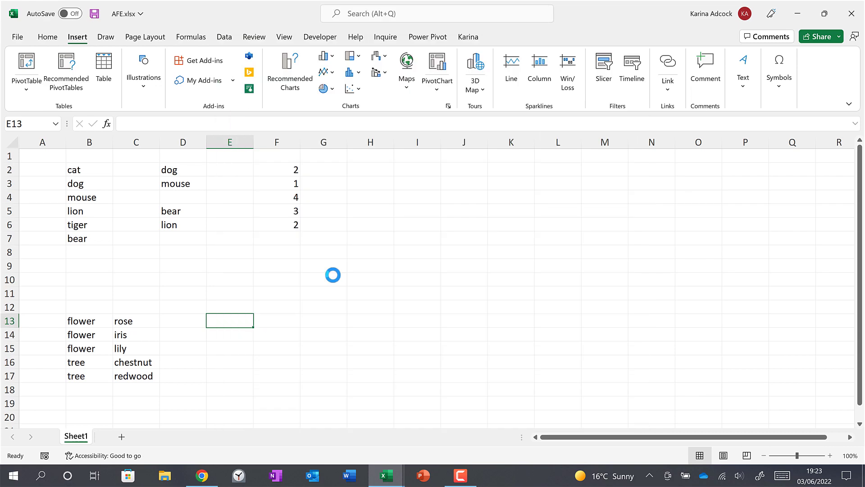
Step: Look at the add-in's AppSource page, then check the Excel version under Account
left_click(202, 478)
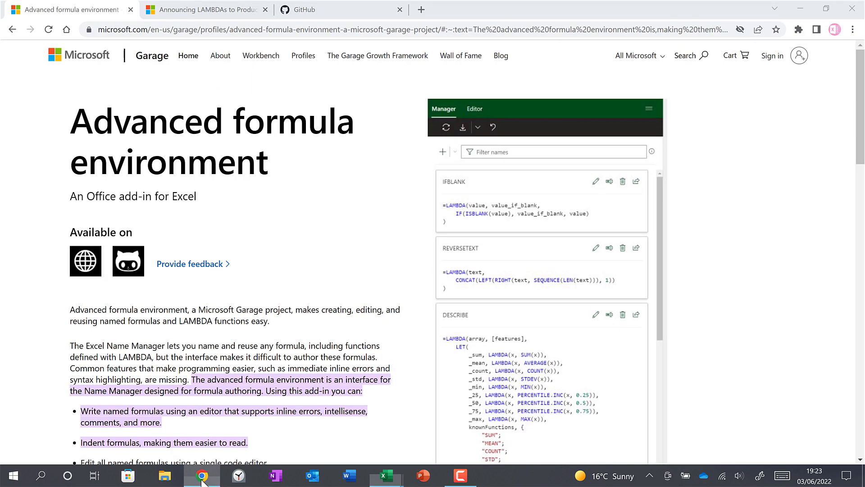
left_click(93, 270)
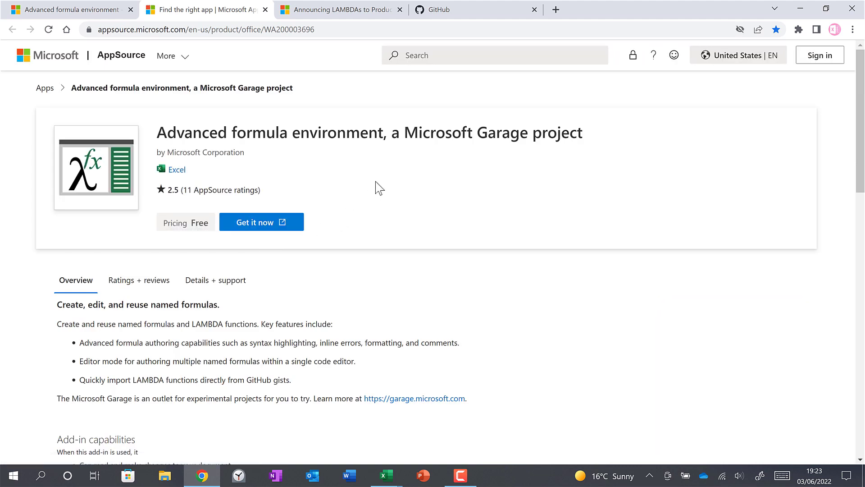
mouse_move(386, 475)
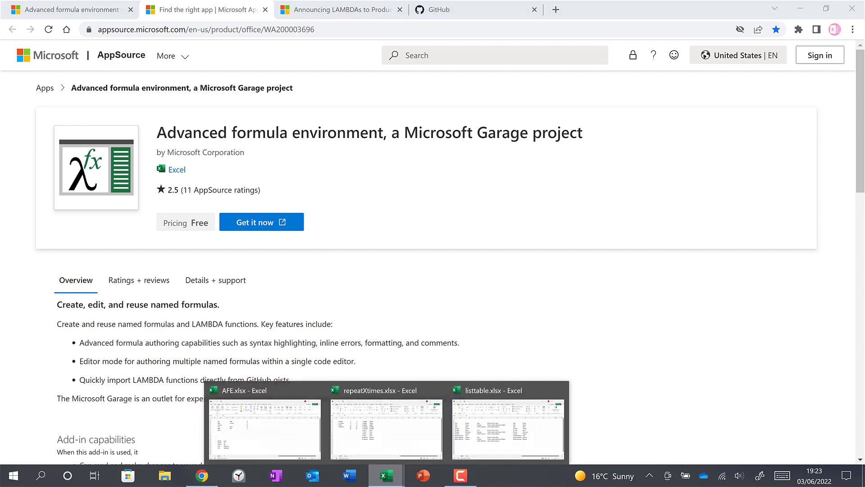
left_click(289, 427)
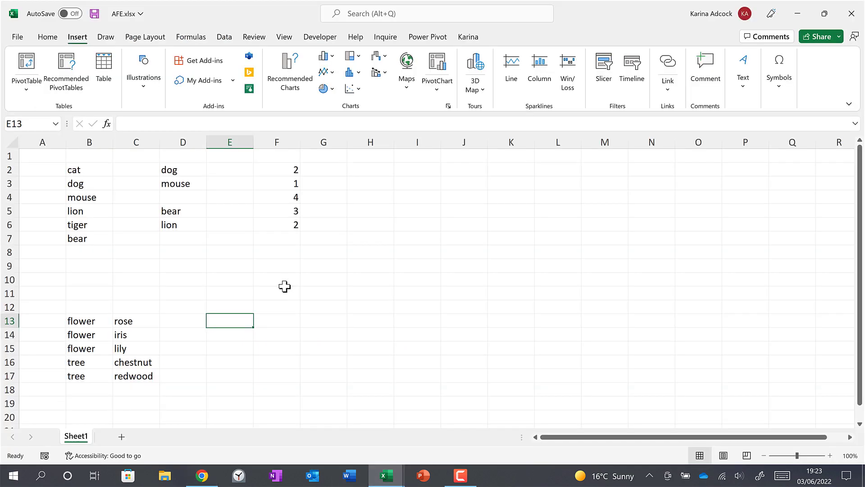
left_click(10, 39)
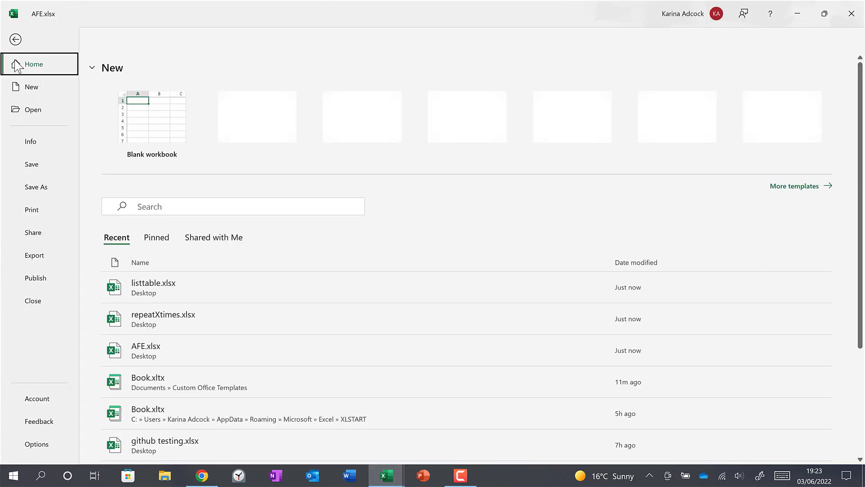
left_click(37, 400)
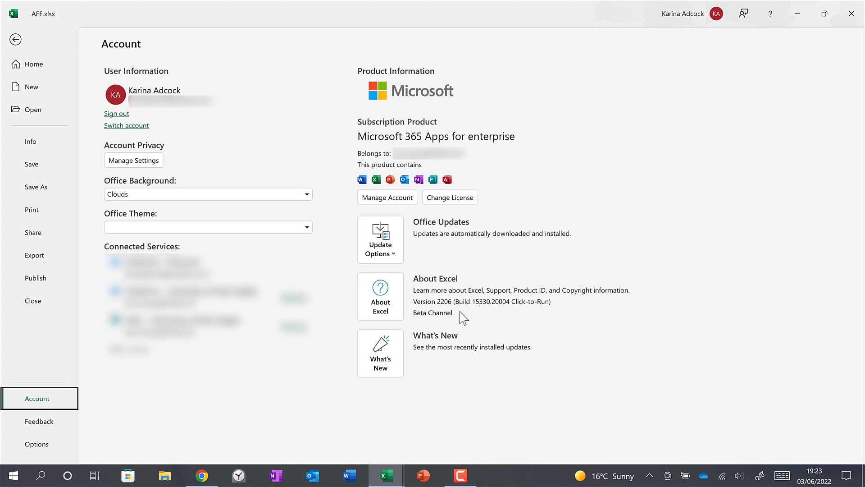
left_click(24, 42)
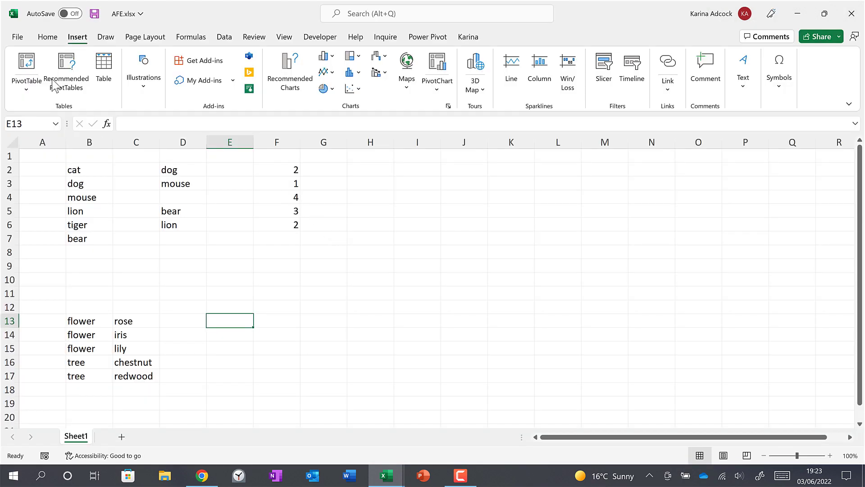
Step: Open a widened Advanced Formula Environment pane and load the example named formulas
left_click(47, 36)
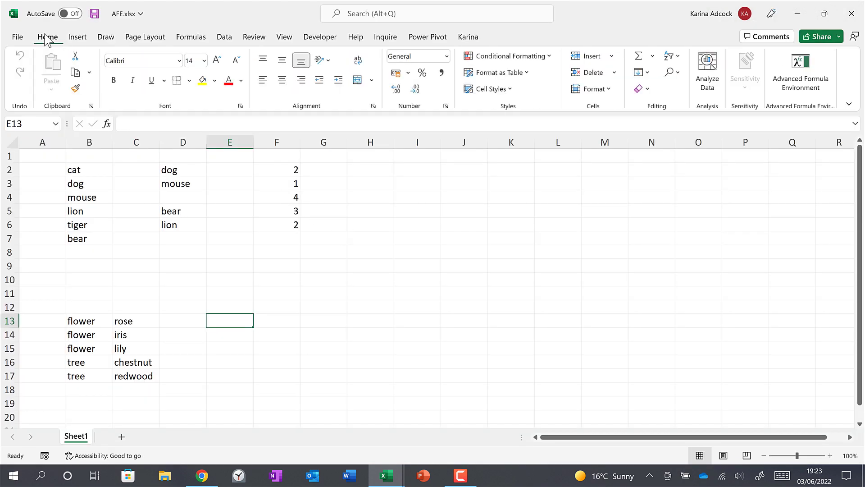
left_click(793, 91)
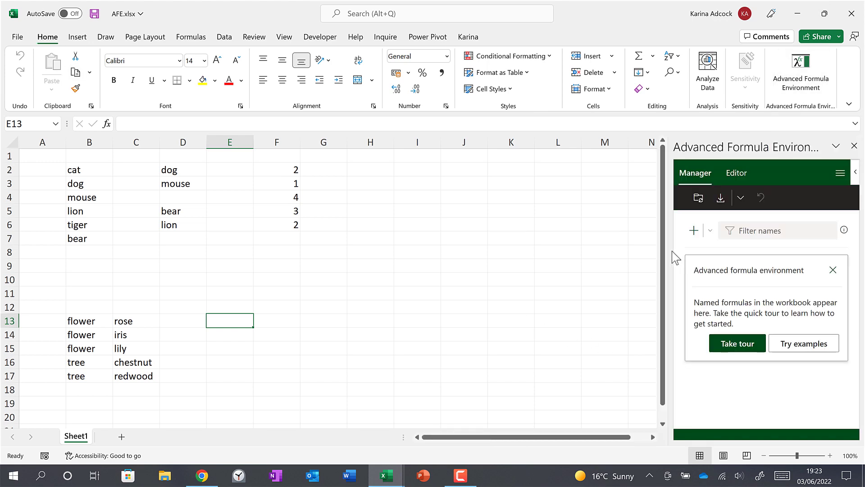
left_click_drag(643, 251, 223, 287)
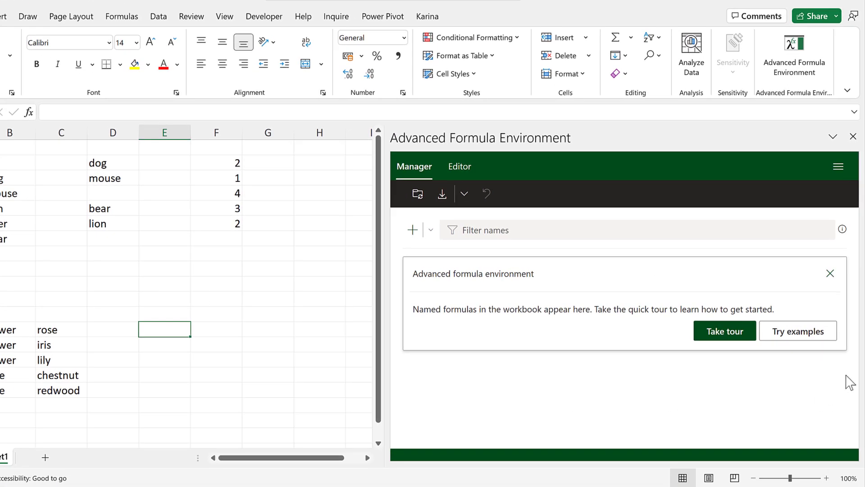
left_click(820, 342)
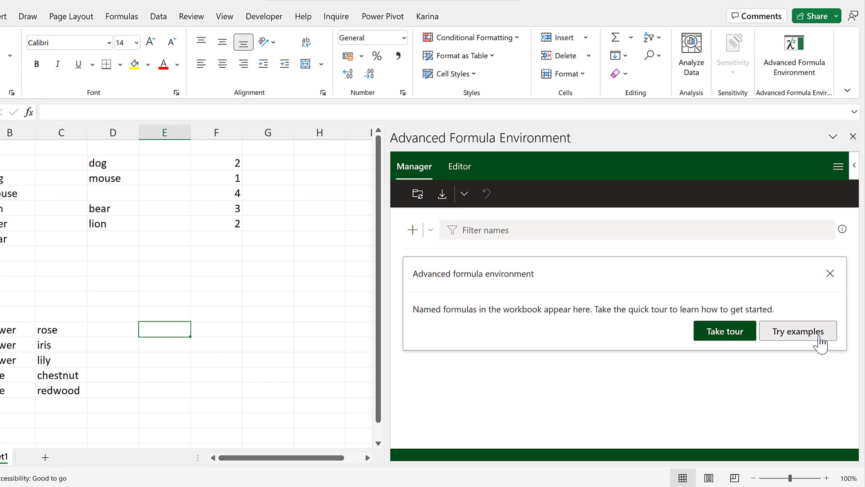
left_click(643, 176)
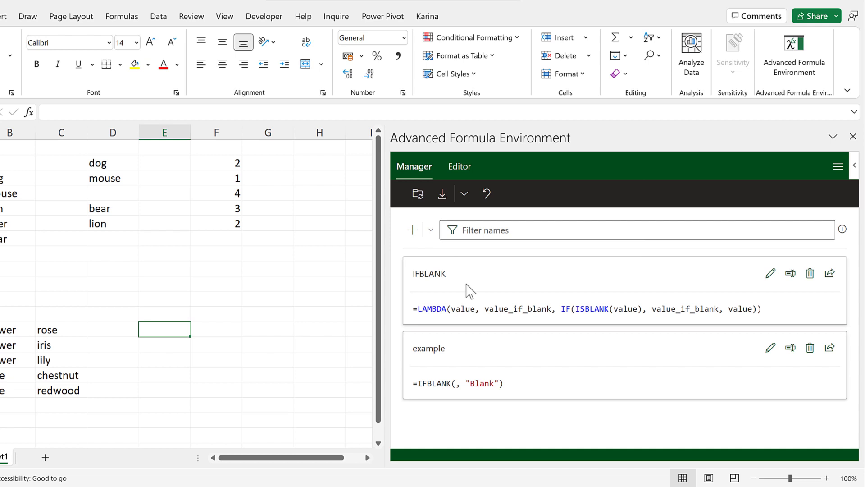
Step: Try typing =if in E2, then cancel the unfinished formula
left_click(163, 162)
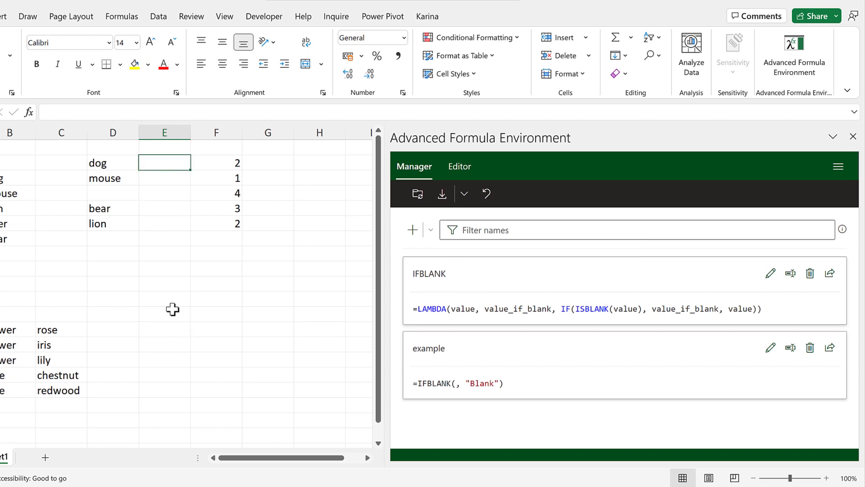
type("=if")
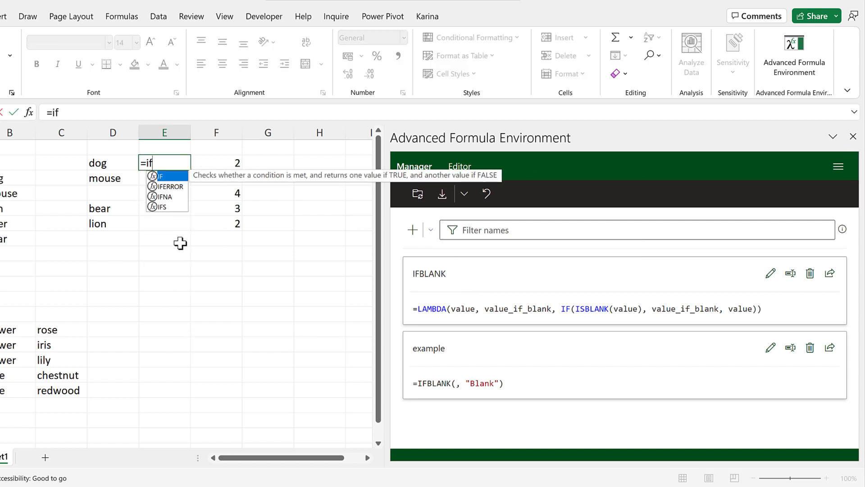
key("Escape")
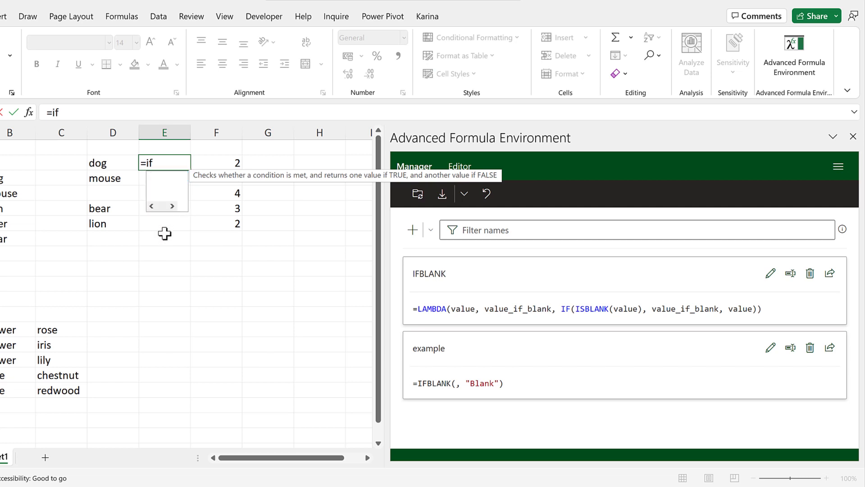
left_click(166, 236)
key("Return")
Step: See Name Manager is empty, sync the AFE names, and confirm IFBLANK and example appear
left_click(131, 19)
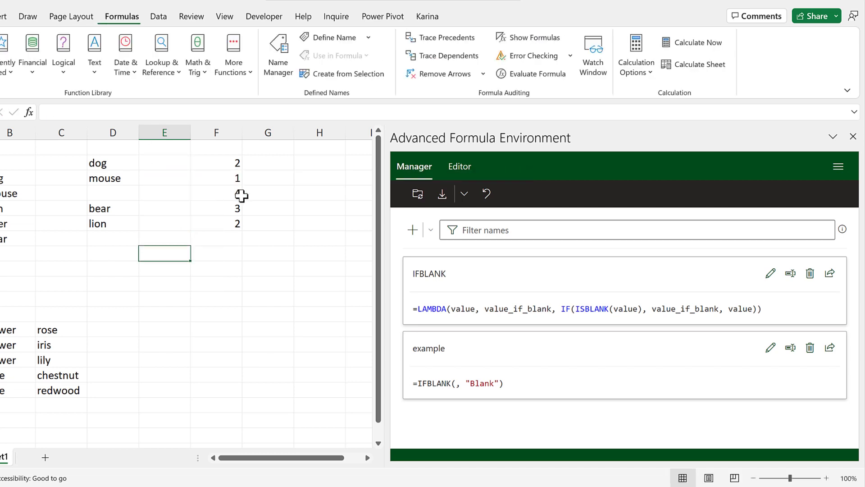
left_click(281, 76)
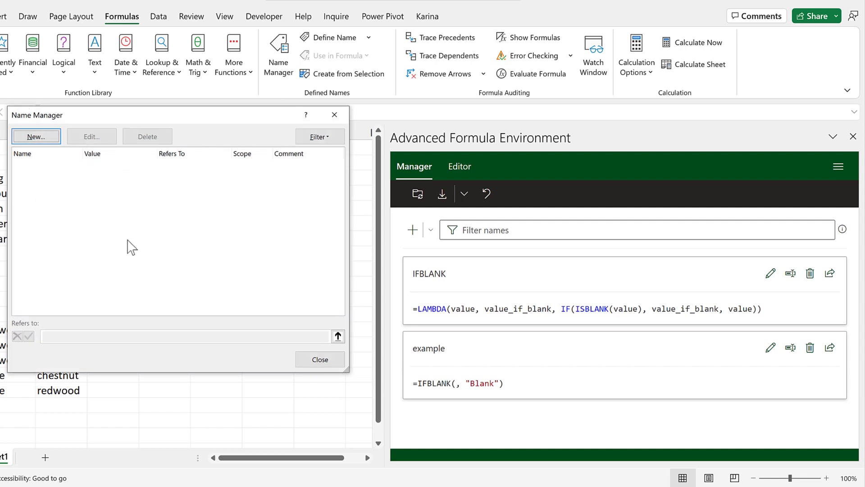
left_click(334, 115)
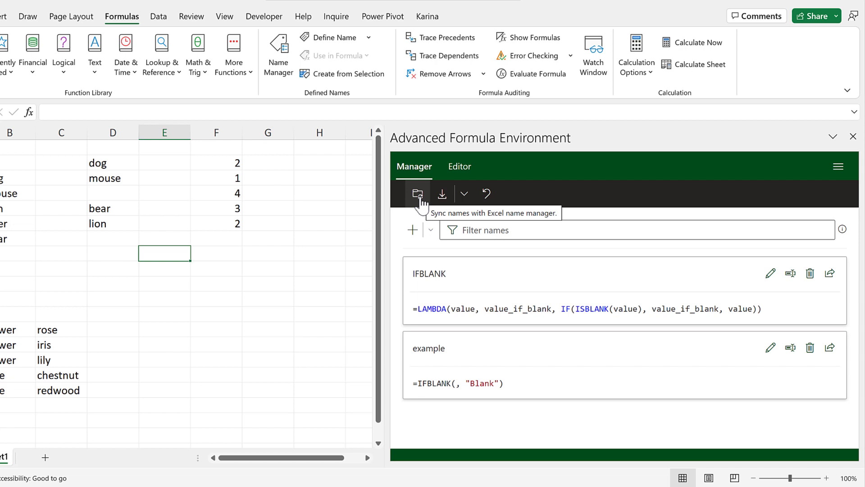
left_click(419, 198)
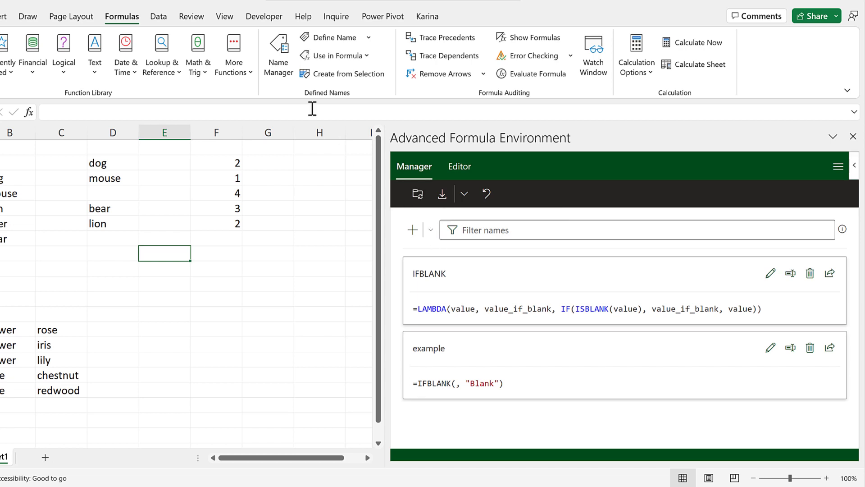
left_click(283, 67)
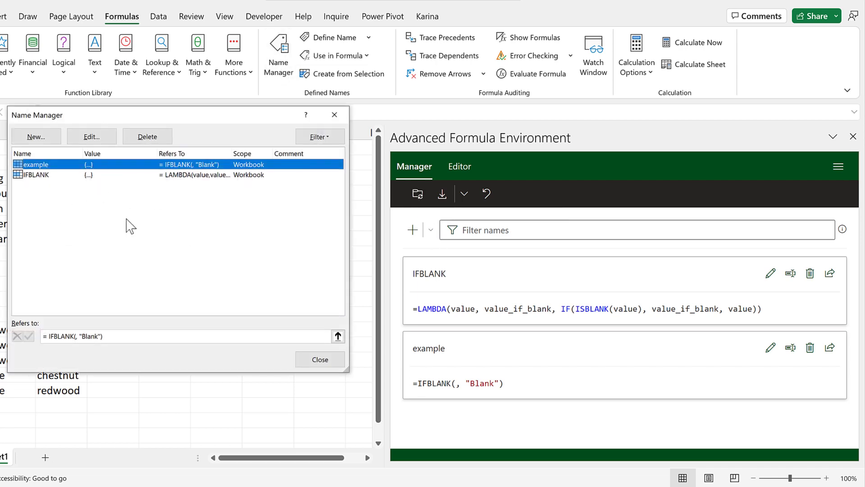
left_click(334, 116)
left_click(161, 163)
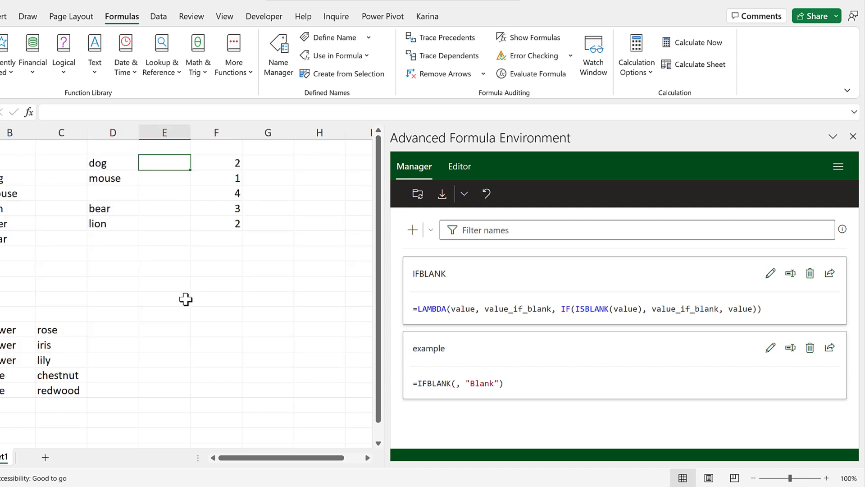
Step: Enter =IFBLANK(D2,"cat") in E2 and fill it down to E6
type("=ifb")
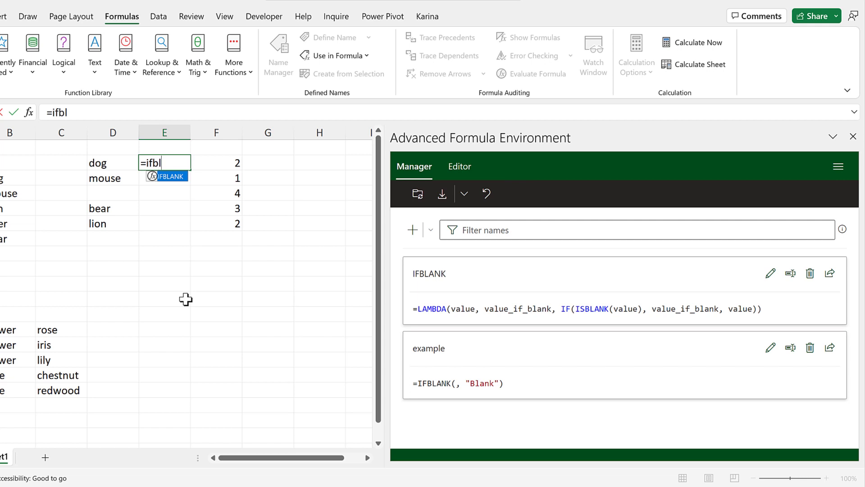
type("l")
key("Tab")
left_click(93, 164)
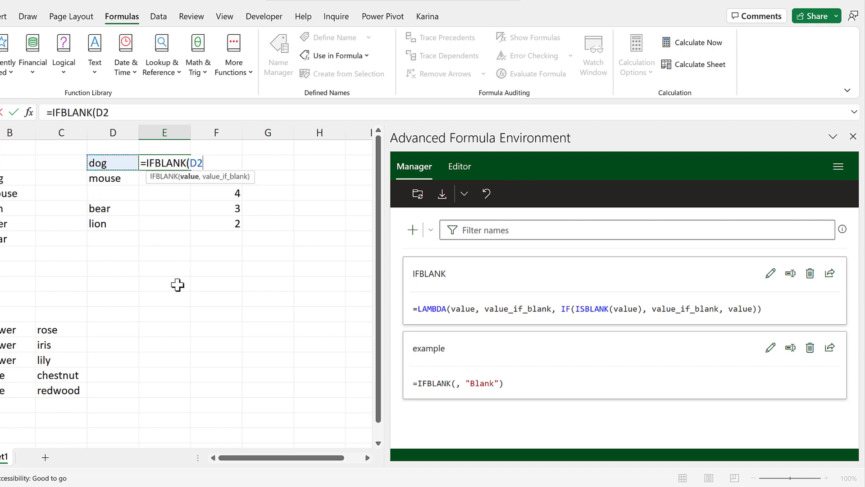
type(",\"cat")
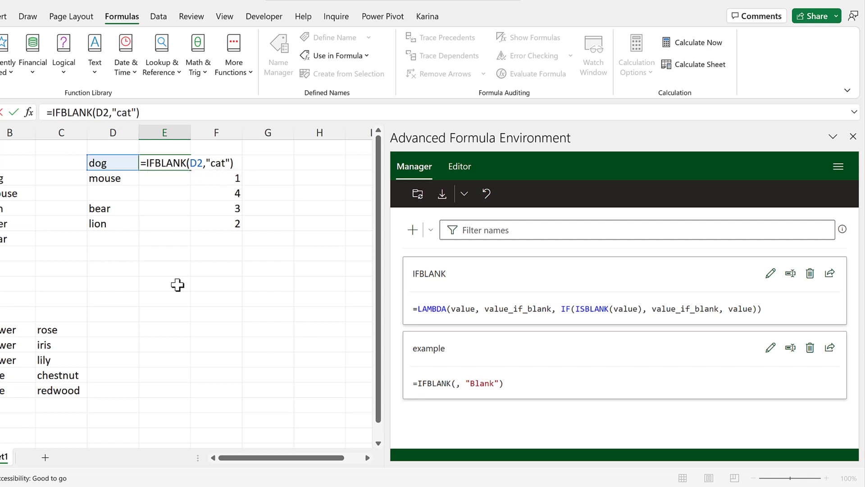
key("Return")
left_click(182, 164)
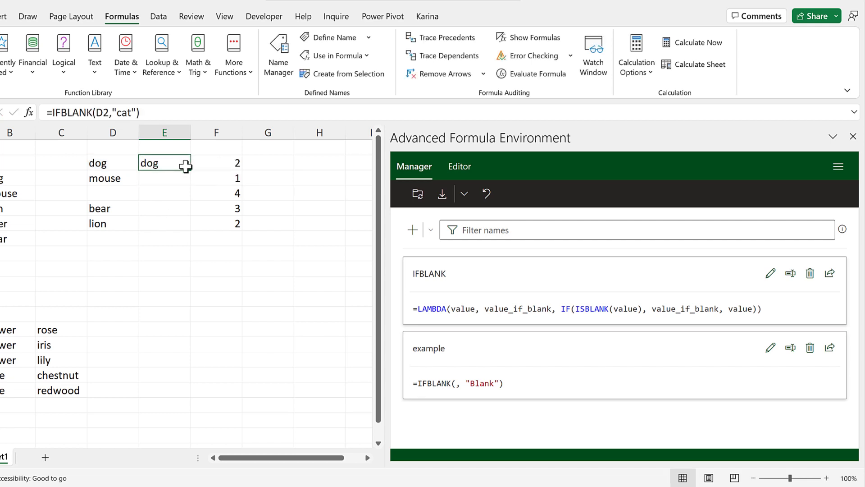
left_click_drag(190, 170, 183, 225)
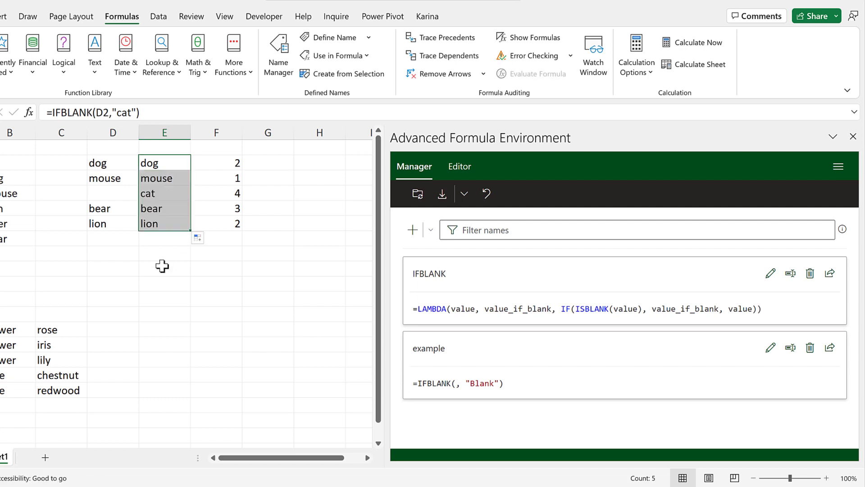
left_click(162, 266)
Step: Compare the results with column D, confirming the blank D4 returns cat
left_click(116, 162)
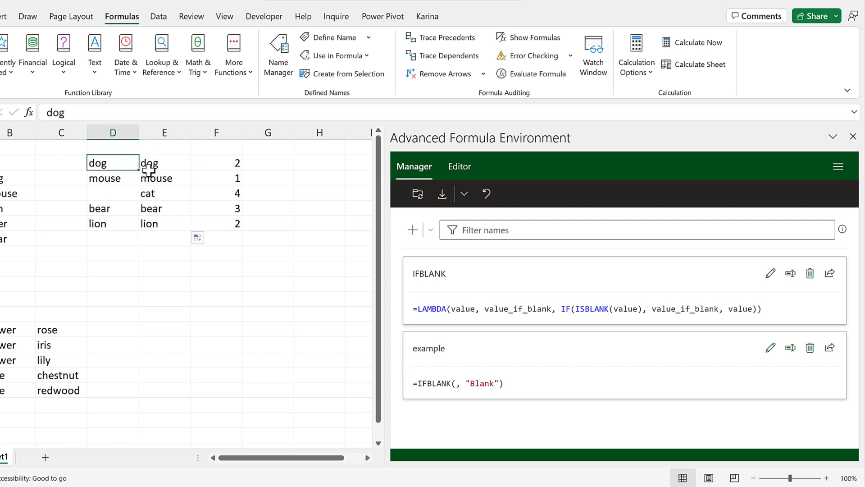
left_click_drag(149, 170, 164, 170)
left_click_drag(124, 208, 162, 225)
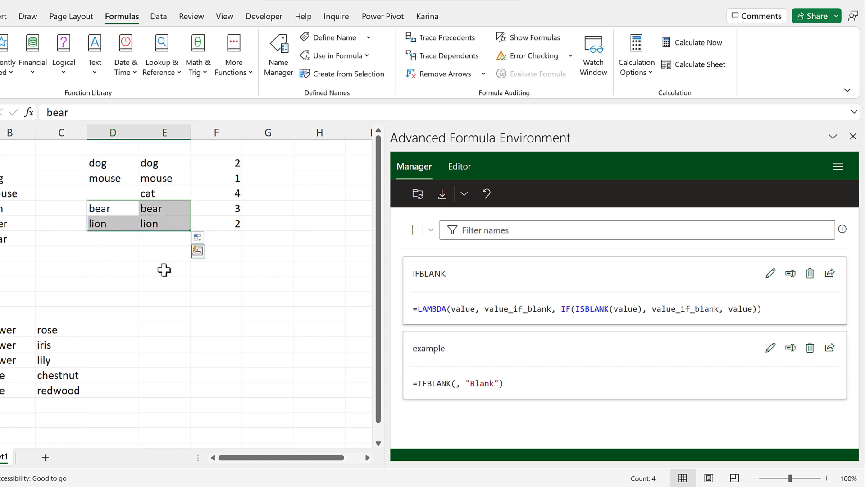
left_click(116, 193)
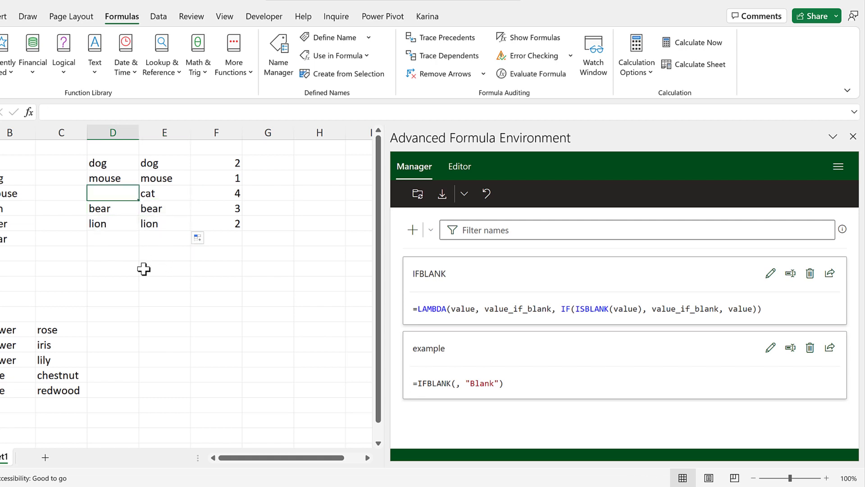
left_click(170, 195)
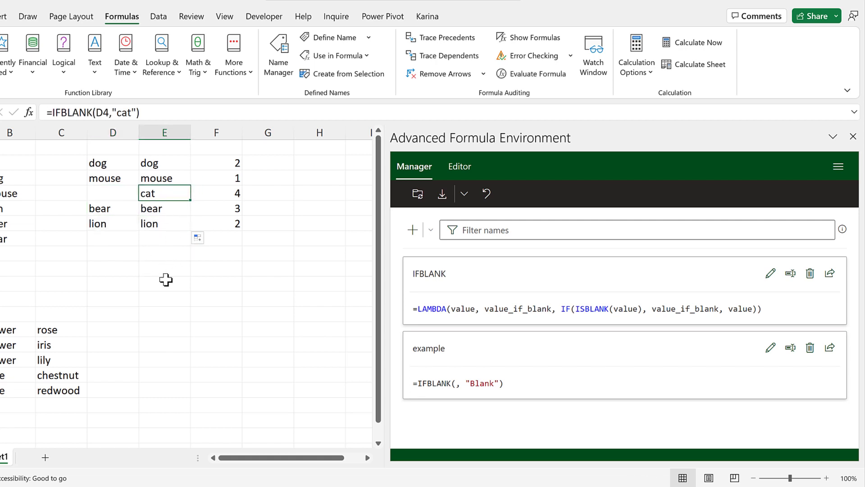
left_click(180, 260)
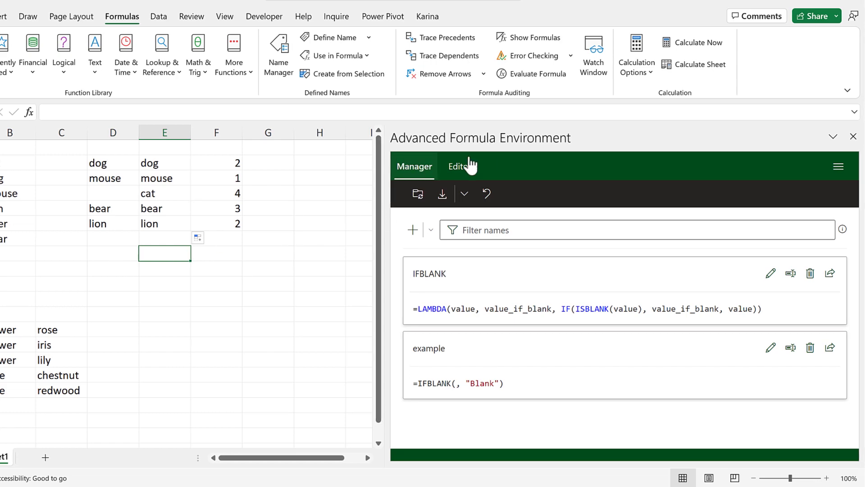
Step: Unhide and re-hide the AFE code sheet, then delete the example named formula
right_click(41, 463)
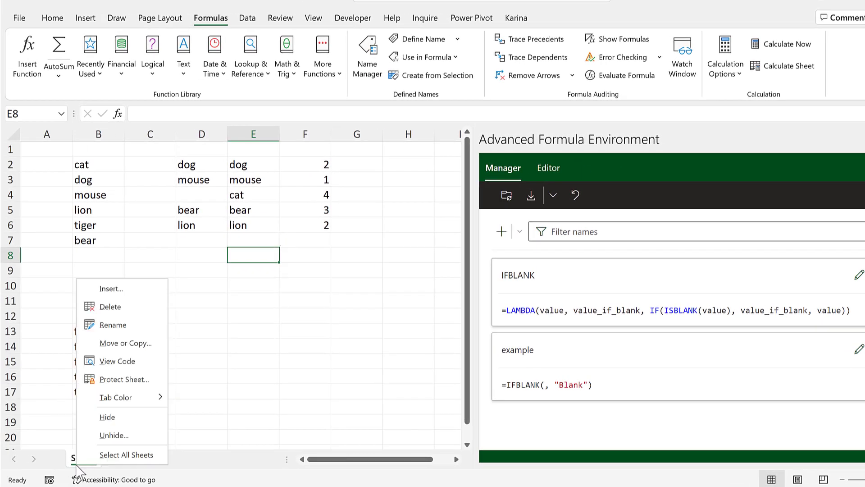
left_click(114, 435)
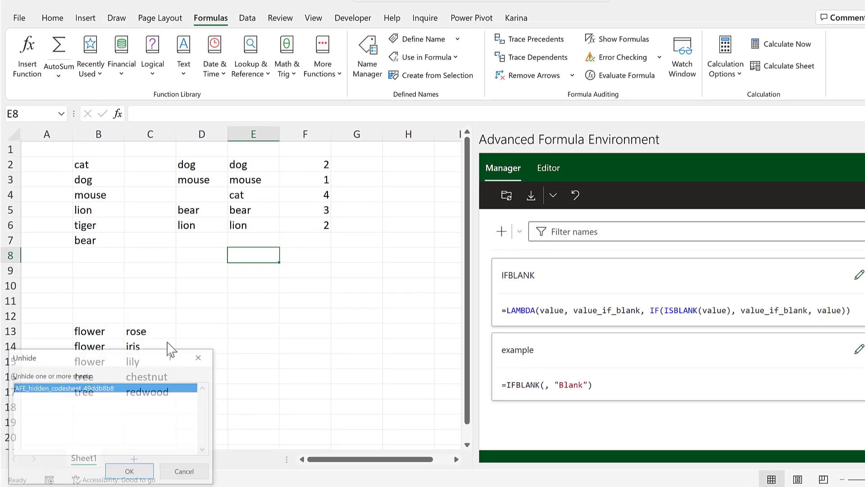
left_click(133, 470)
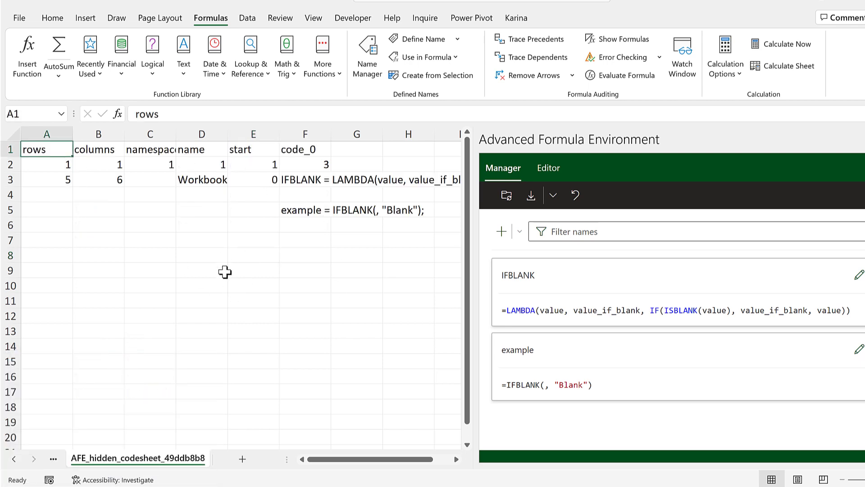
right_click(158, 460)
left_click(187, 409)
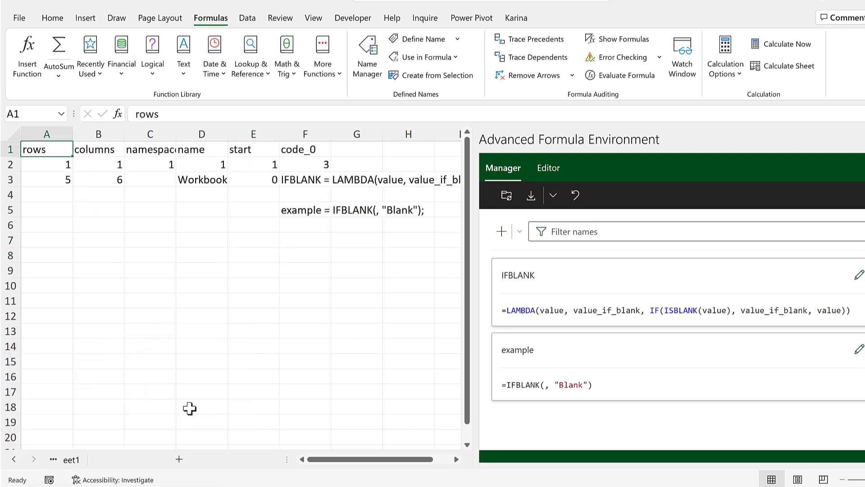
left_click(333, 274)
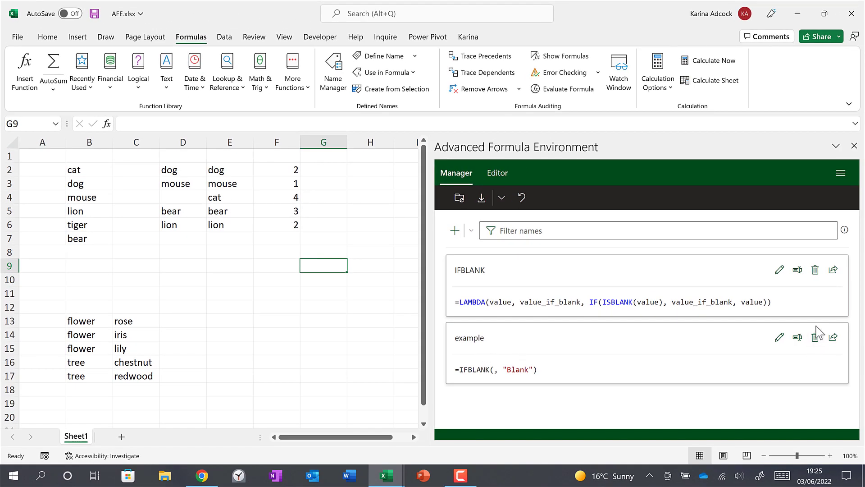
left_click(815, 337)
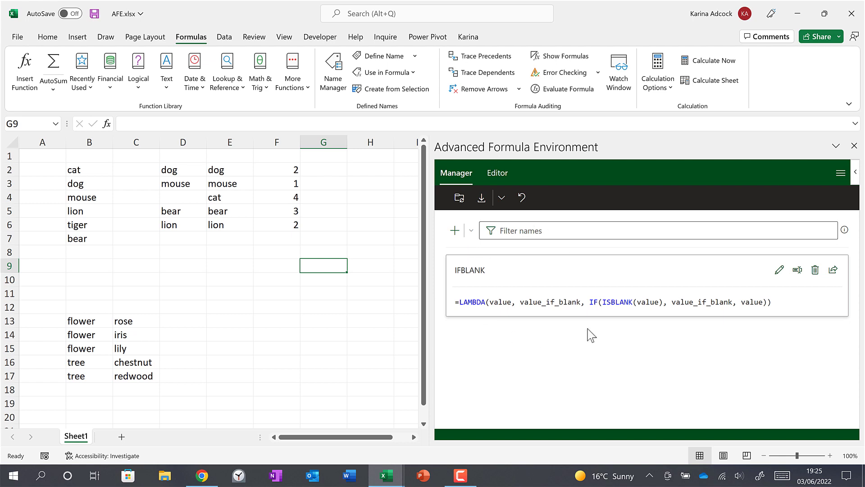
Step: In repeatXtimes.xlsx, copy the LAMBDA part of F2's formula from the formula bar
left_click(386, 475)
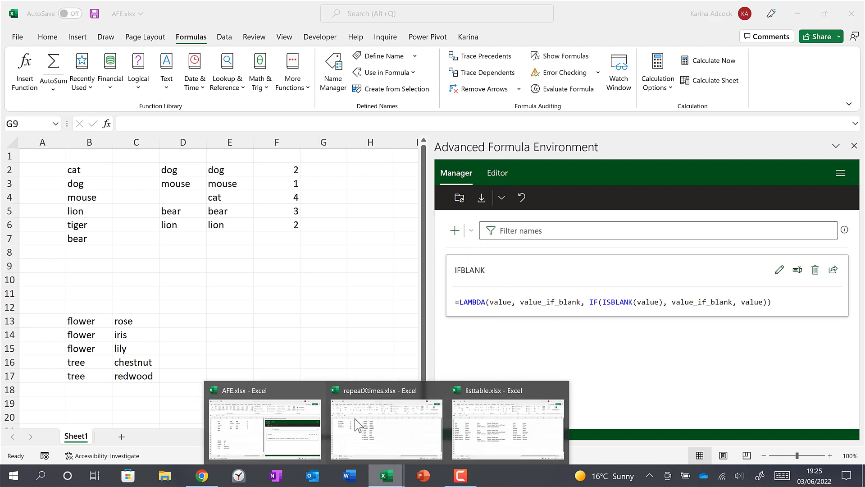
left_click(361, 424)
left_click(265, 171)
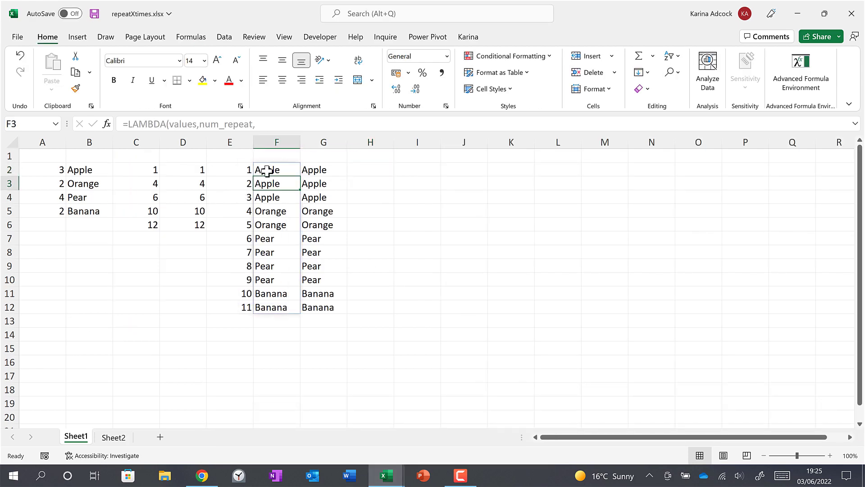
left_click_drag(232, 132, 231, 179)
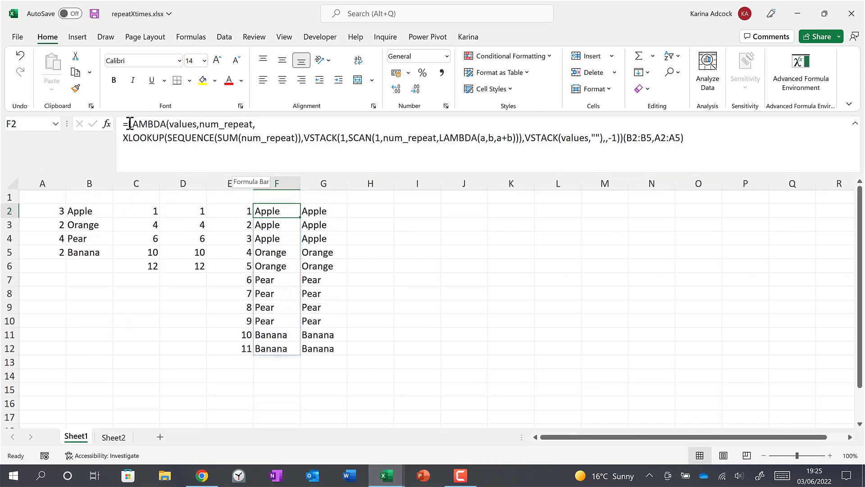
left_click_drag(130, 124, 623, 139)
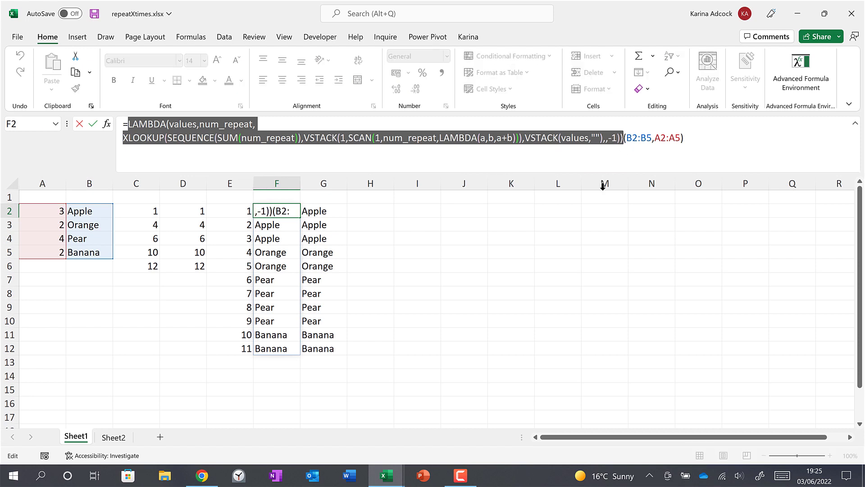
key("ctrl+c")
key("Escape")
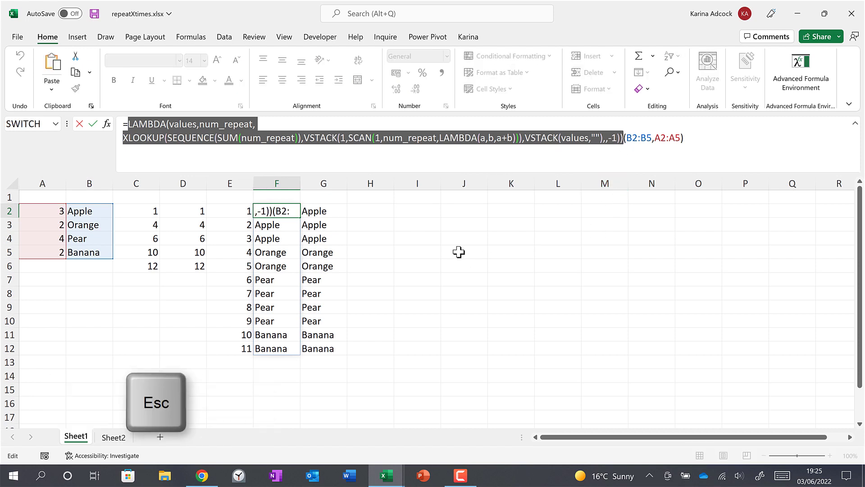
left_click(431, 267)
Step: In AFE.xlsx, add a repeatXtimes named formula defined by the copied LAMBDA
mouse_move(386, 475)
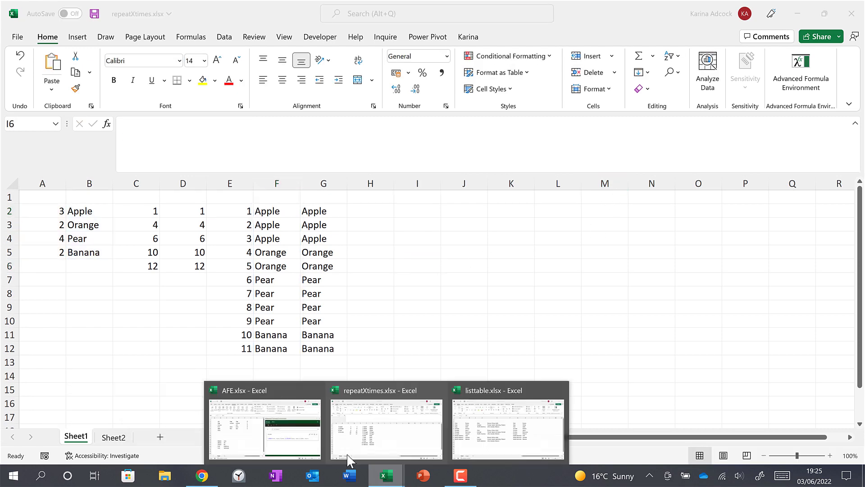
left_click(263, 426)
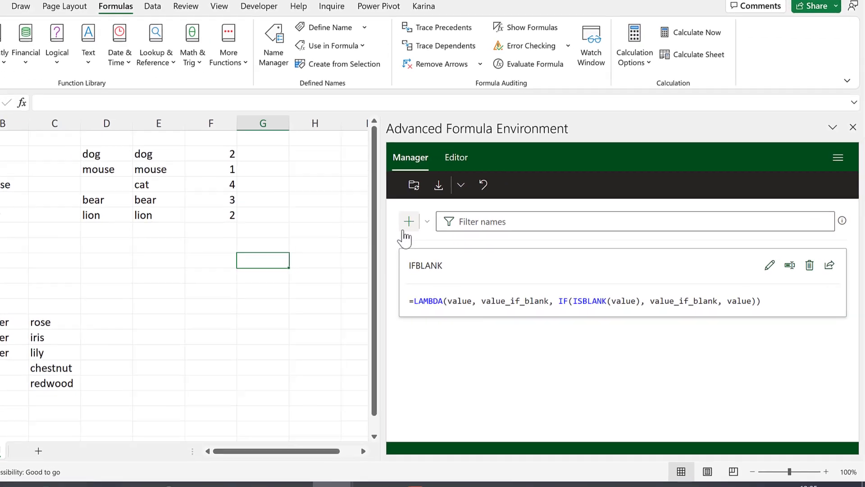
left_click(387, 218)
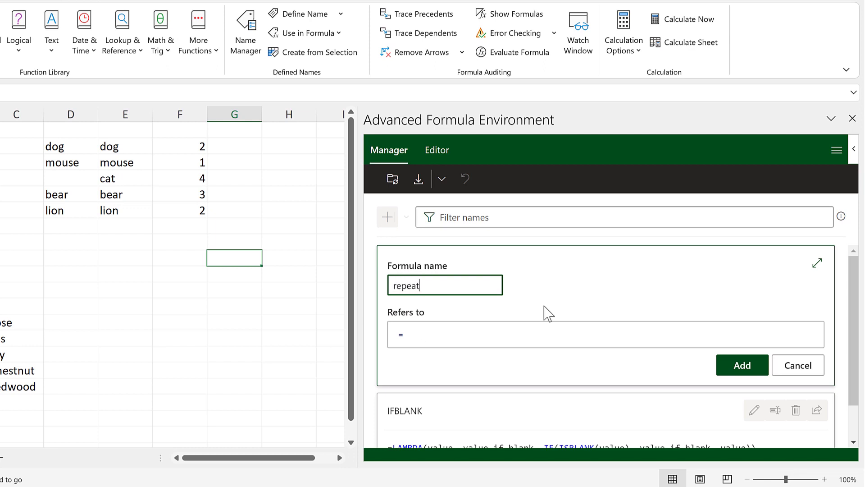
left_click(427, 338)
key("ctrl+v")
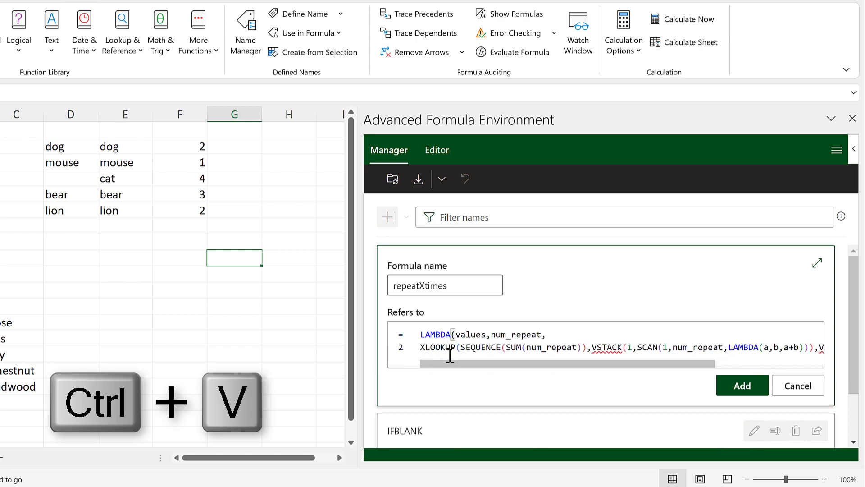
left_click(735, 387)
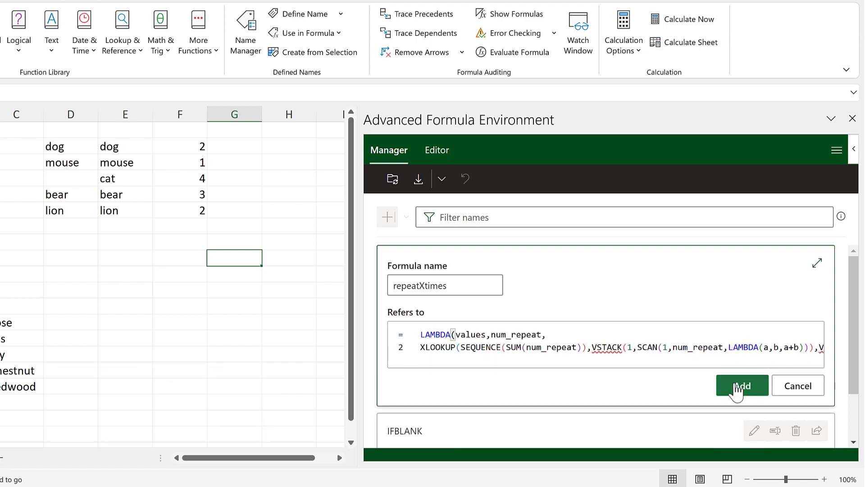
scroll(451, 294, "down", 1)
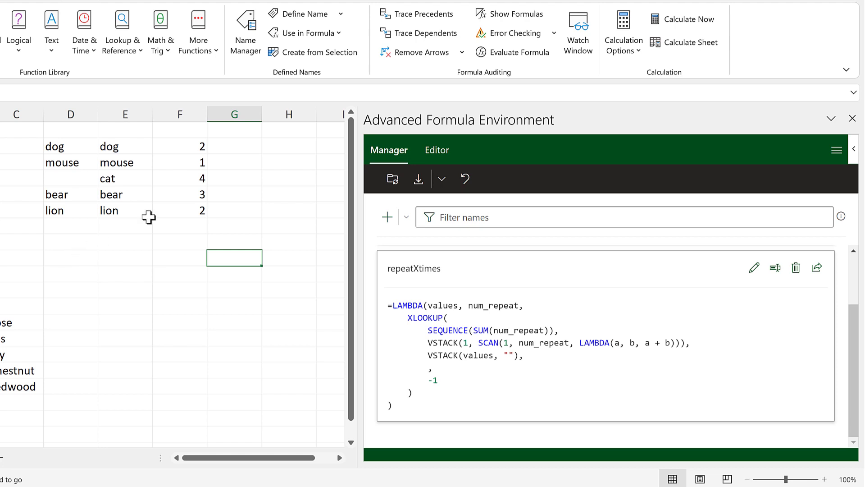
Step: Find repeatXtimes not yet offered in G2, so sync the AFE names into the workbook
left_click(226, 145)
type("=rep")
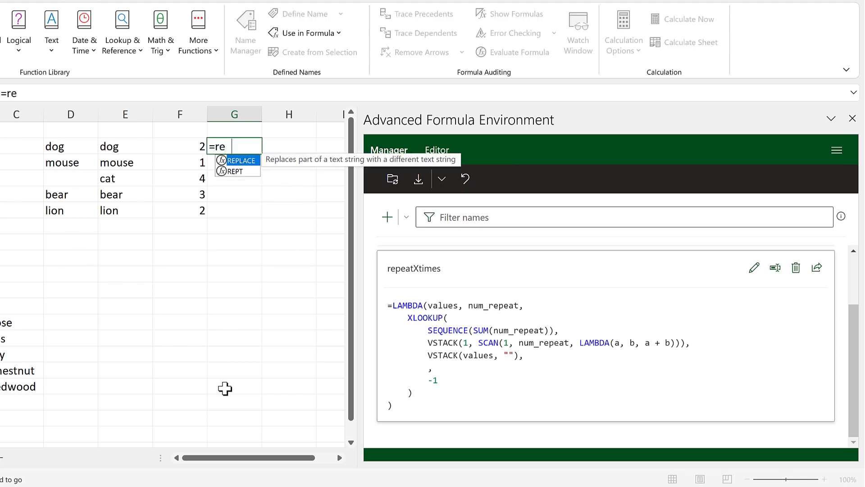
key("BackSpace")
key("BackSpace")
key("BackSpace")
key("BackSpace")
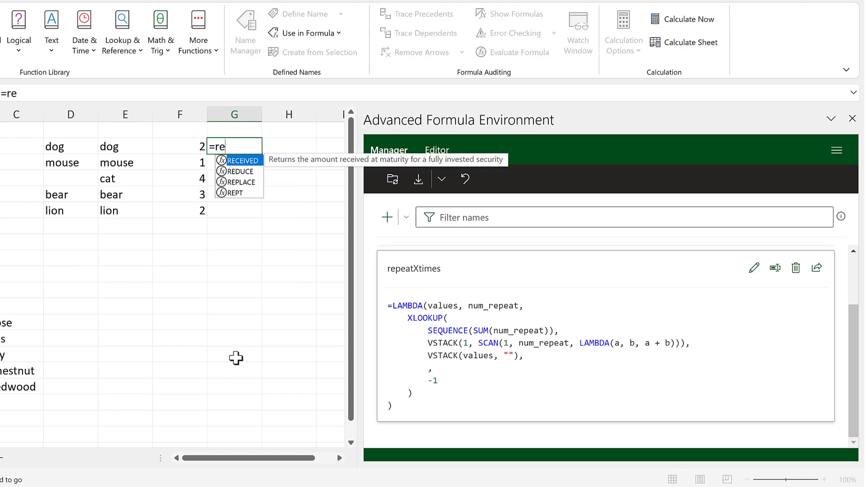
left_click(236, 289)
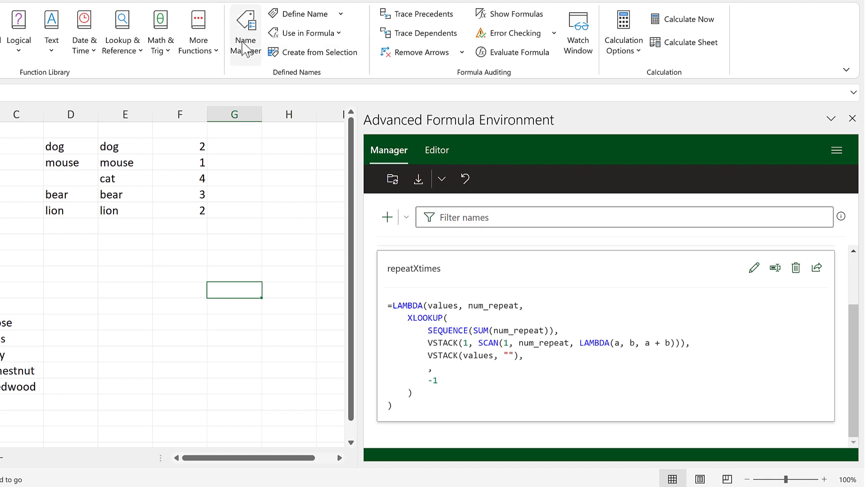
left_click(393, 180)
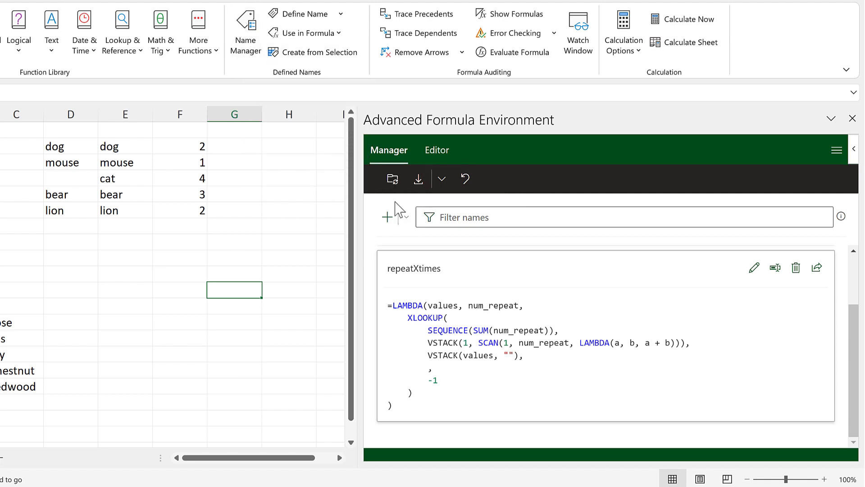
Step: Enter =repeatXtimes(E2:E6,F2:F6) in G2
left_click(243, 147)
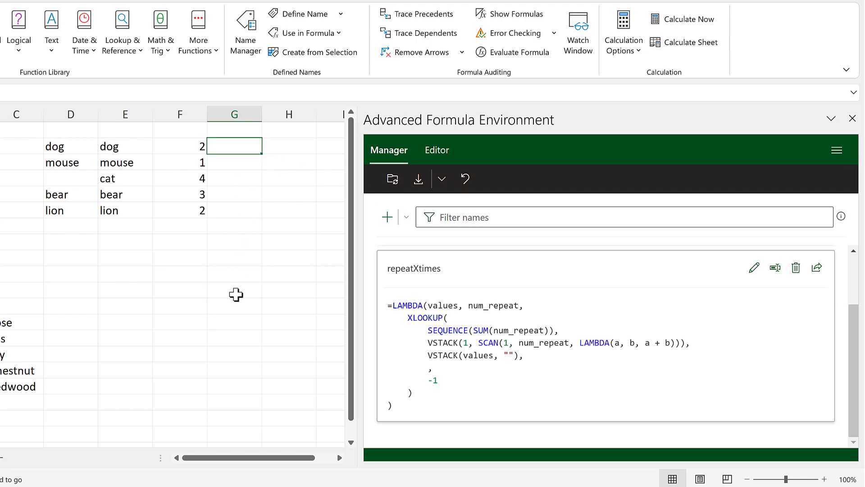
type("=re")
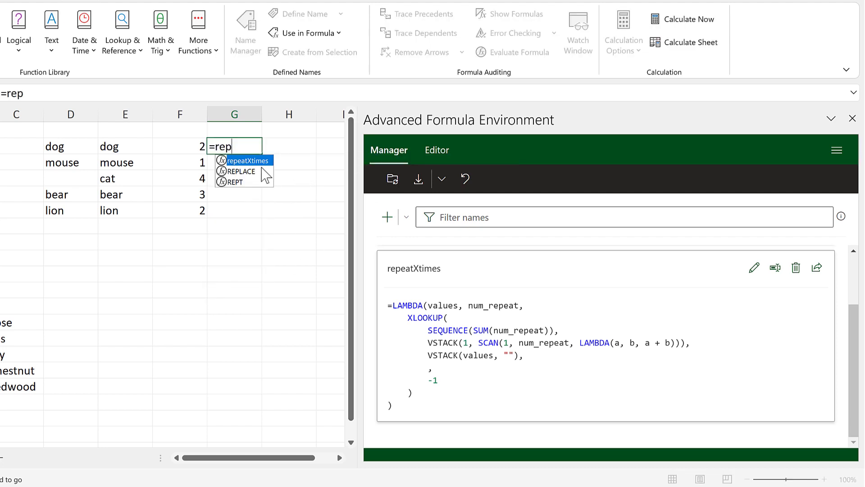
type("p")
key("Tab")
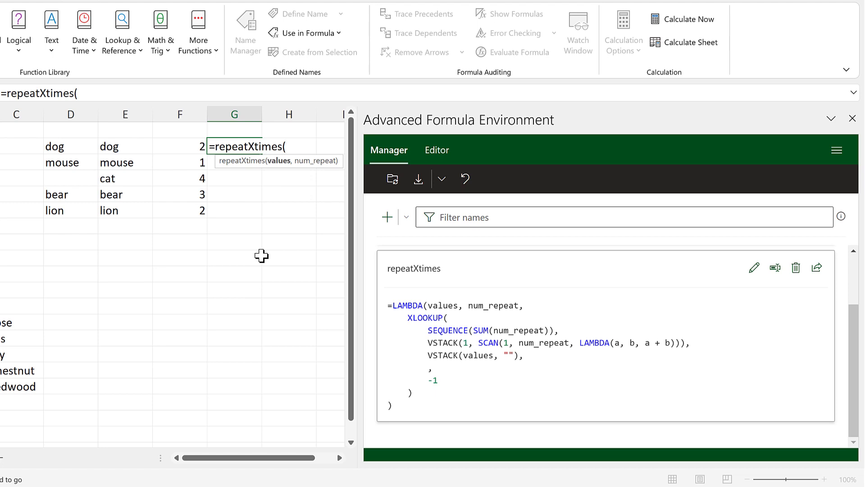
left_click_drag(120, 147, 118, 208)
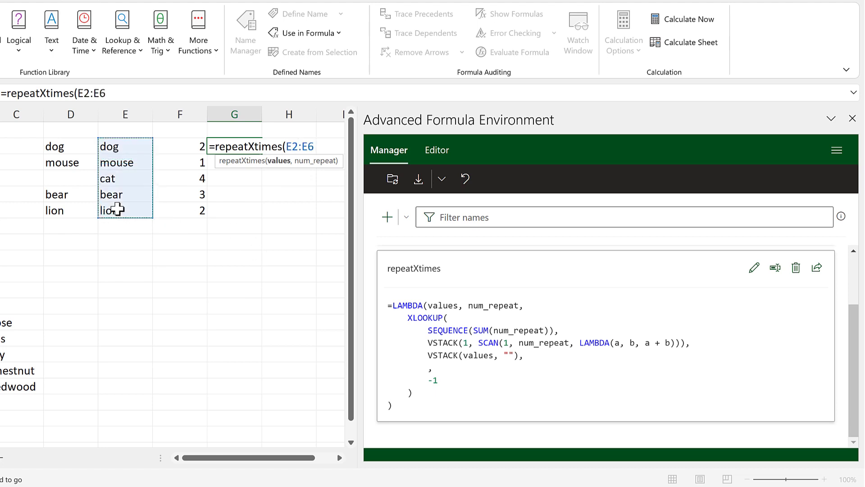
type(",")
left_click_drag(180, 145, 189, 210)
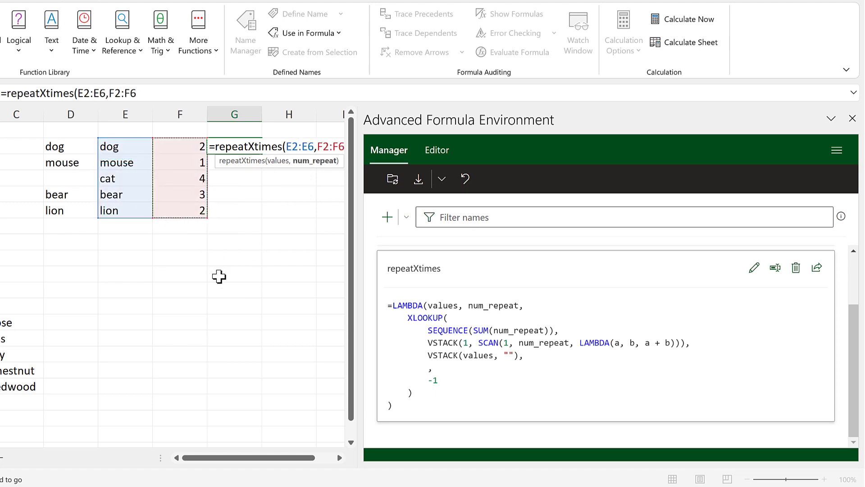
key("Return")
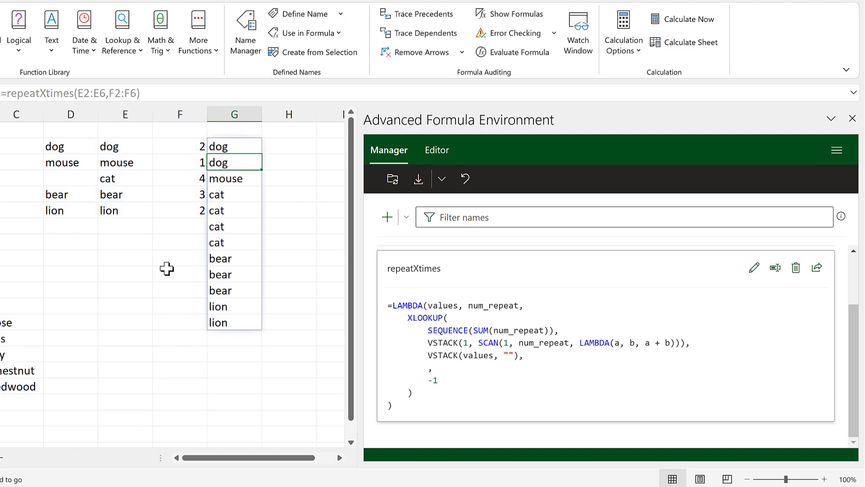
left_click(169, 273)
left_click(773, 269)
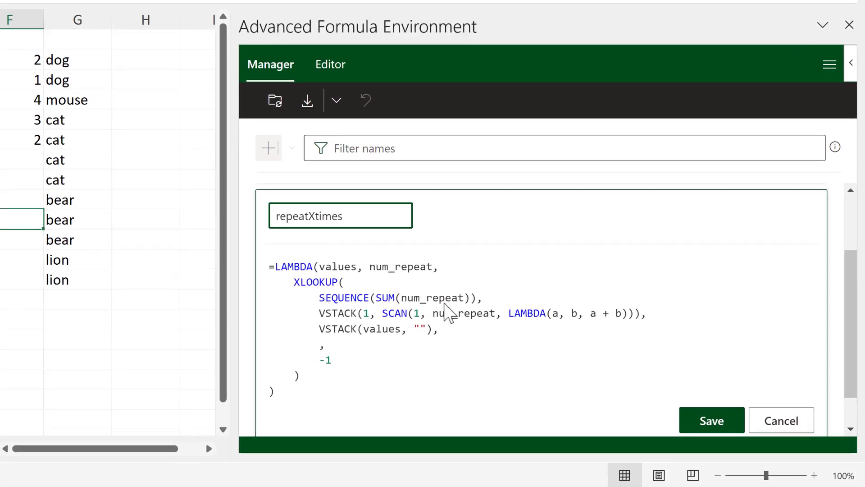
left_click(780, 420)
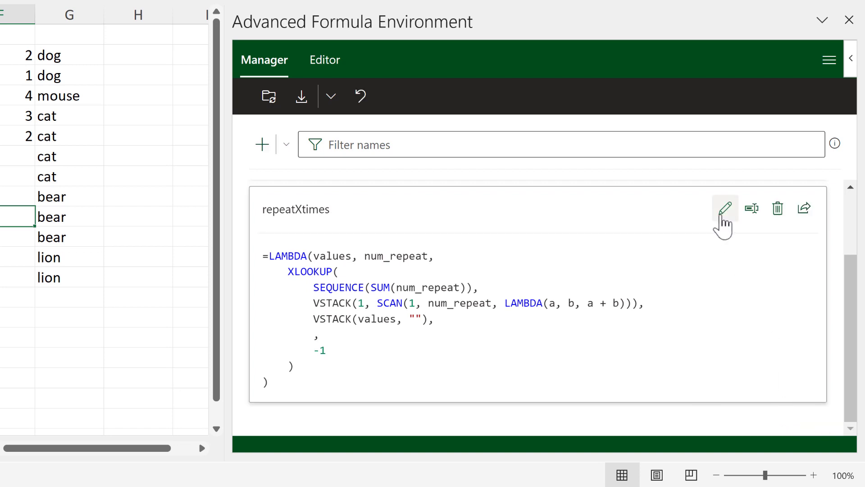
left_click(721, 215)
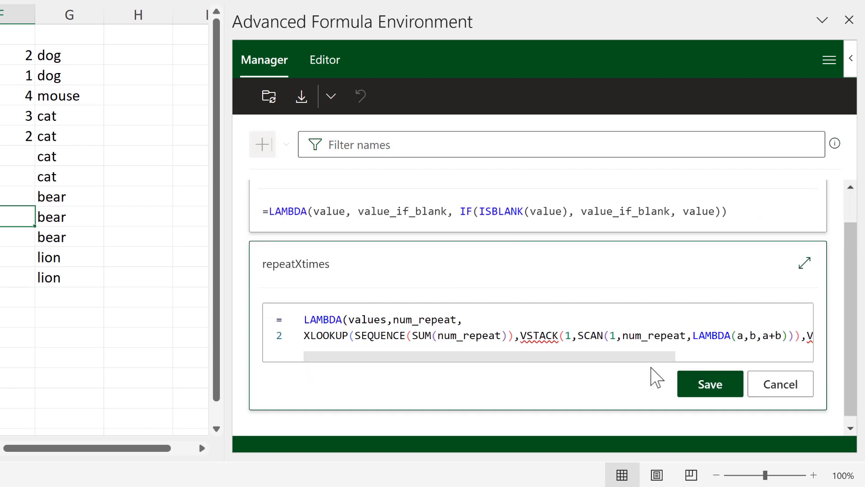
left_click(793, 390)
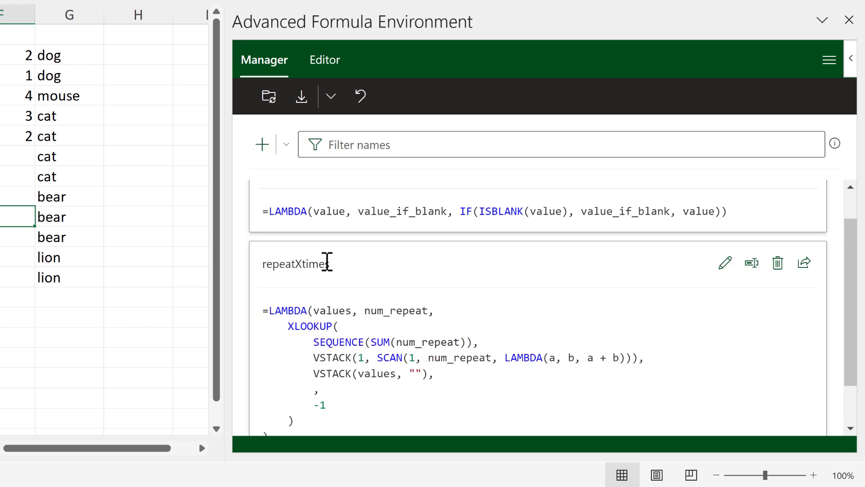
Step: In the Editor view, split IFBLANK onto indented lines and add a blank line after it
left_click(336, 66)
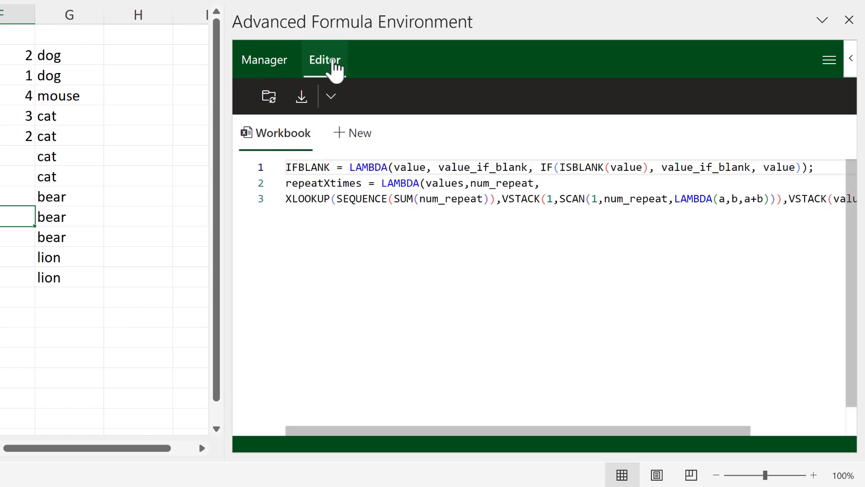
left_click(287, 183)
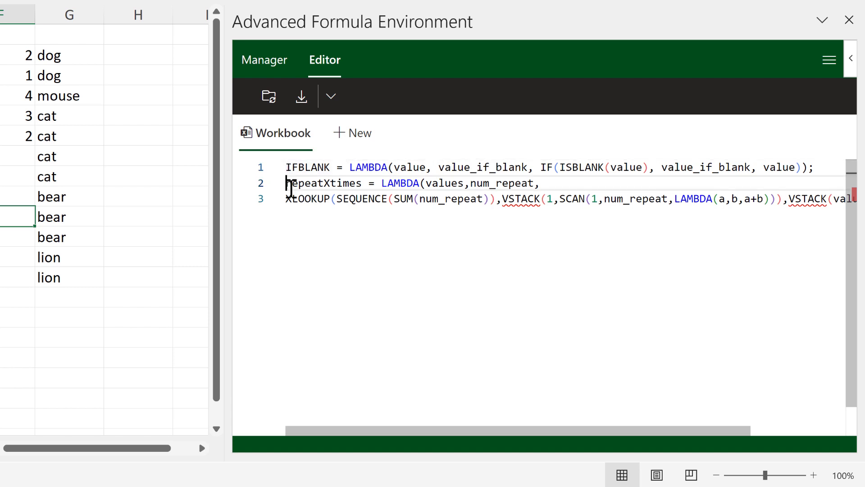
key("Return")
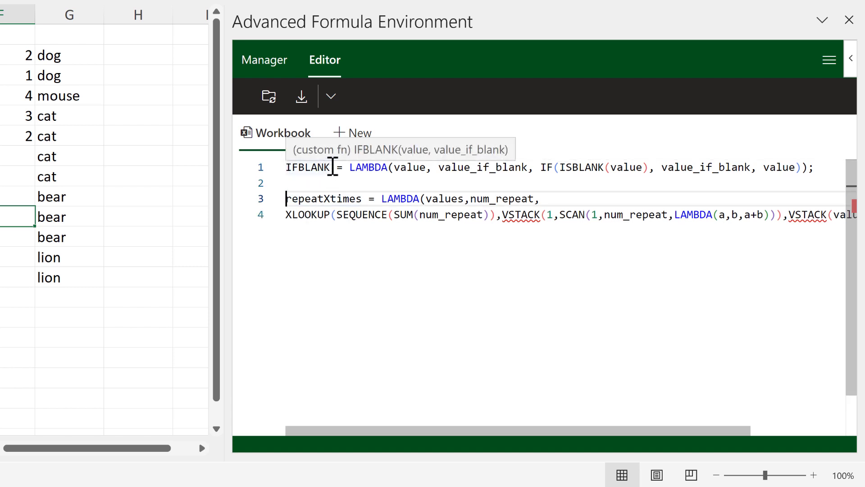
left_click(331, 167)
key("Return")
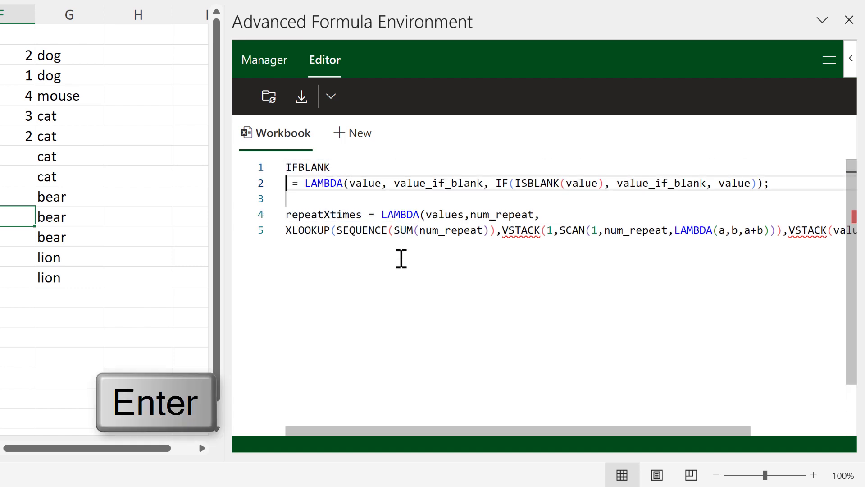
key("Tab")
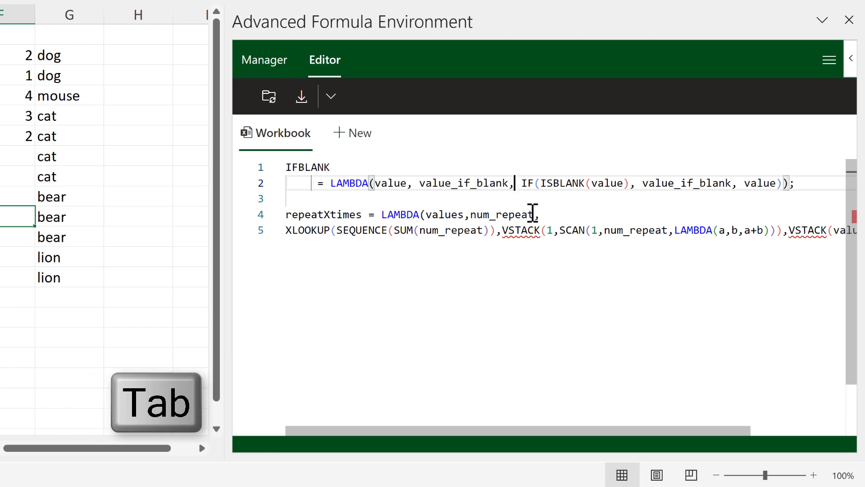
key("Return")
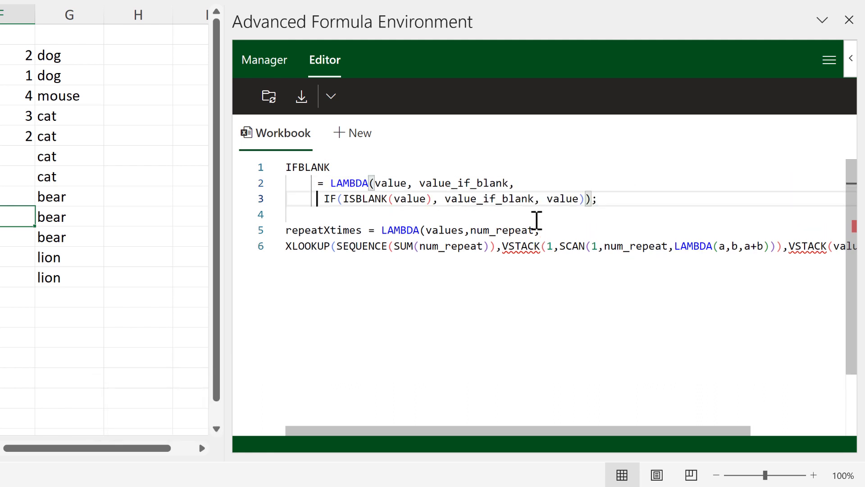
Step: Break repeatXtimes into indented lines for LAMBDA, XLOOKUP and its two VSTACK arguments
left_click(365, 230)
key("Return")
key("Tab")
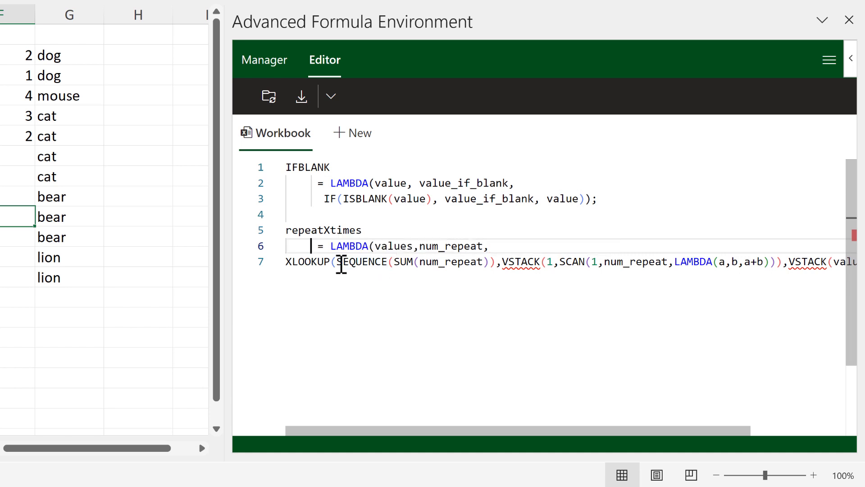
key("Down")
key("Home")
key("Tab")
left_click(526, 262)
key("Return")
key("Tab")
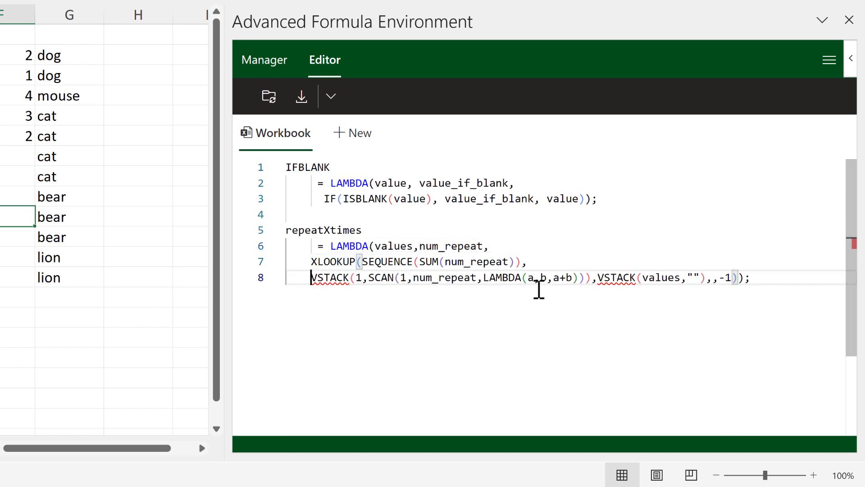
left_click(596, 277)
key("Return")
key("Tab")
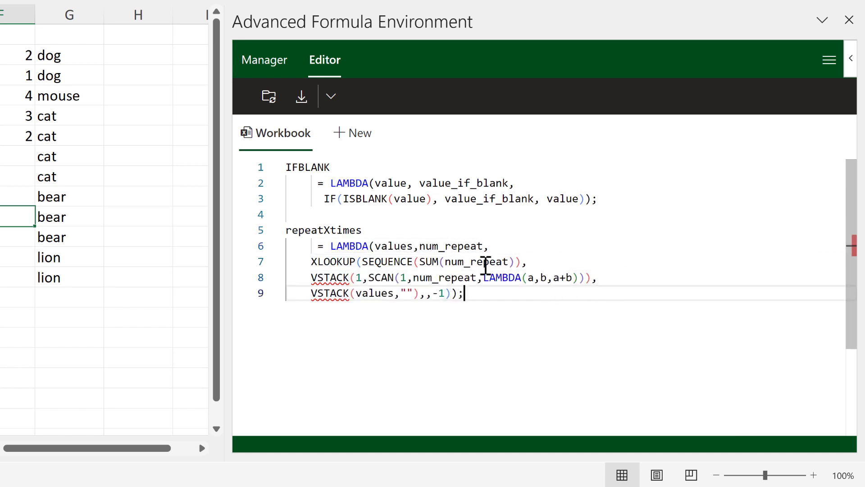
left_click_drag(464, 296, 458, 295)
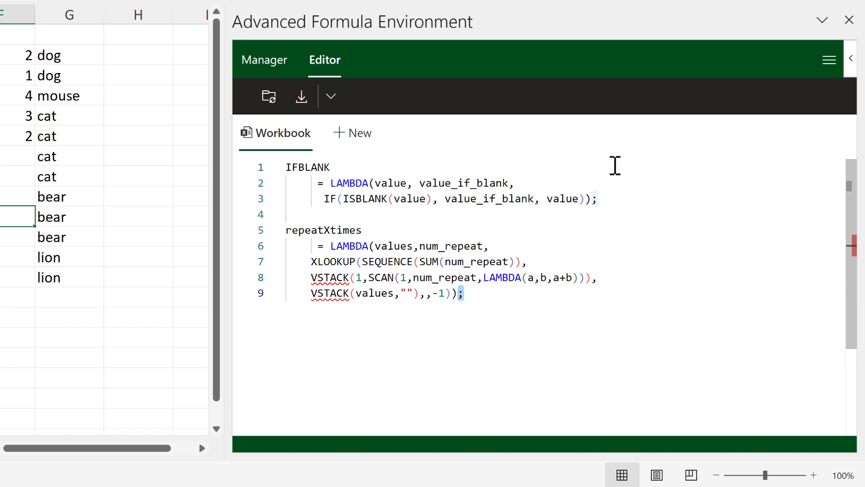
Step: Review the repeatXtimes code and put the caret at the end of line 9
left_click(600, 198)
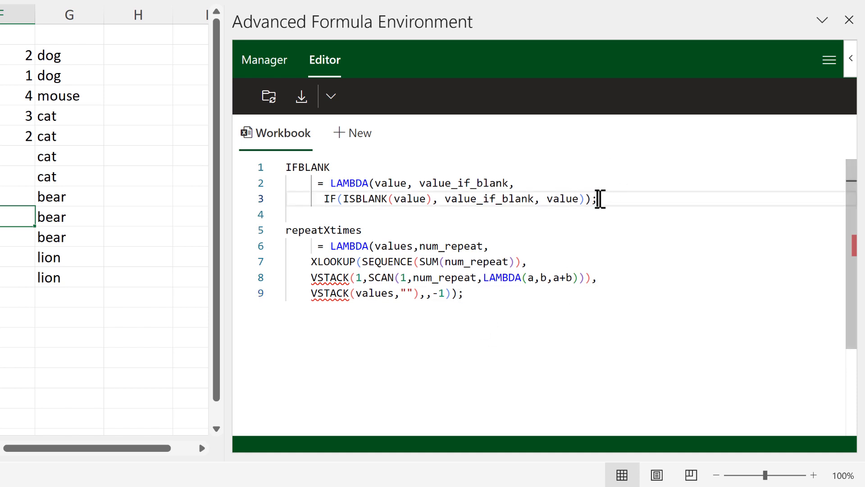
left_click(500, 295)
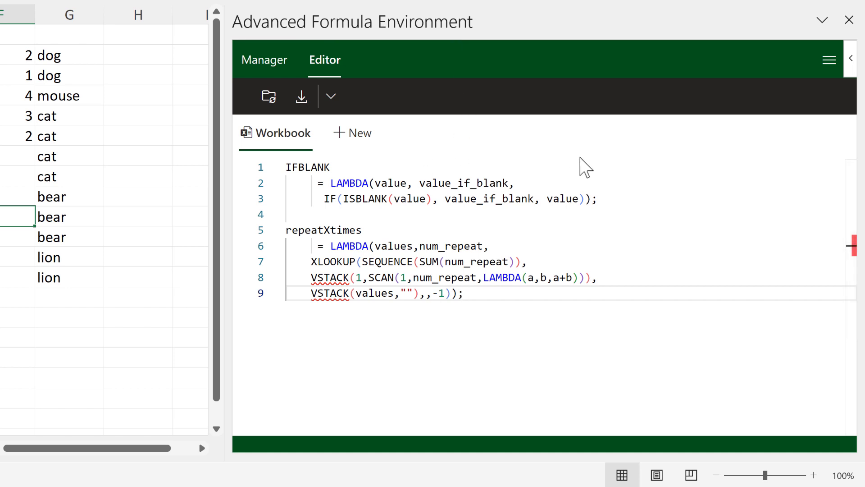
double_click(431, 261)
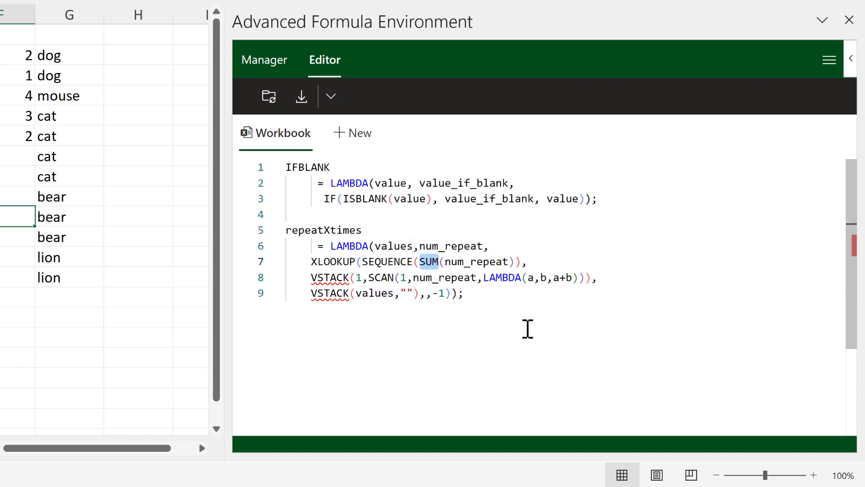
left_click(476, 294)
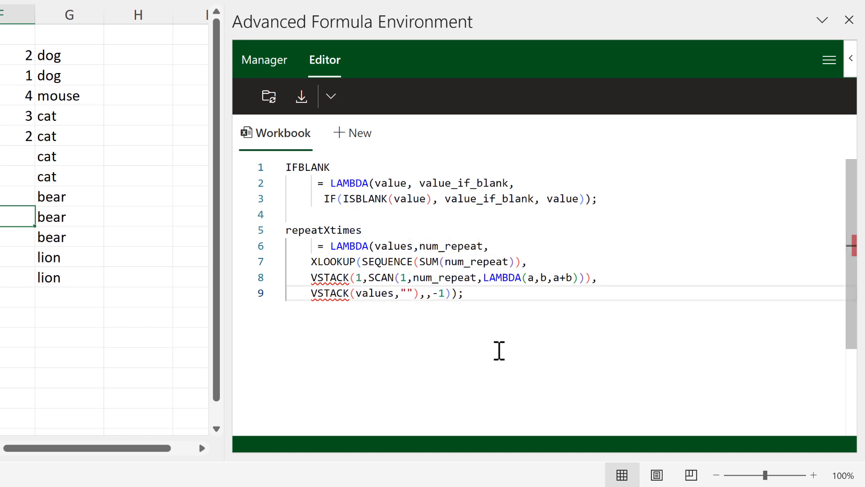
left_click(415, 246)
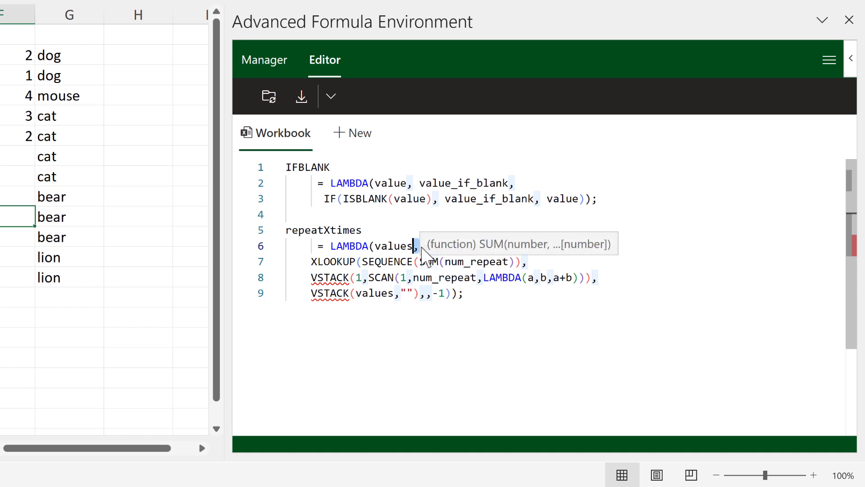
type(",num_repeat")
left_click(468, 295)
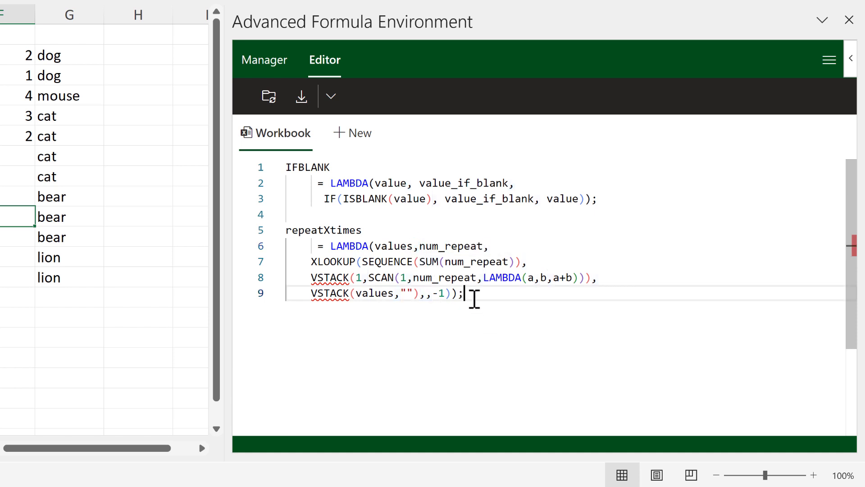
left_click_drag(463, 293, 458, 294)
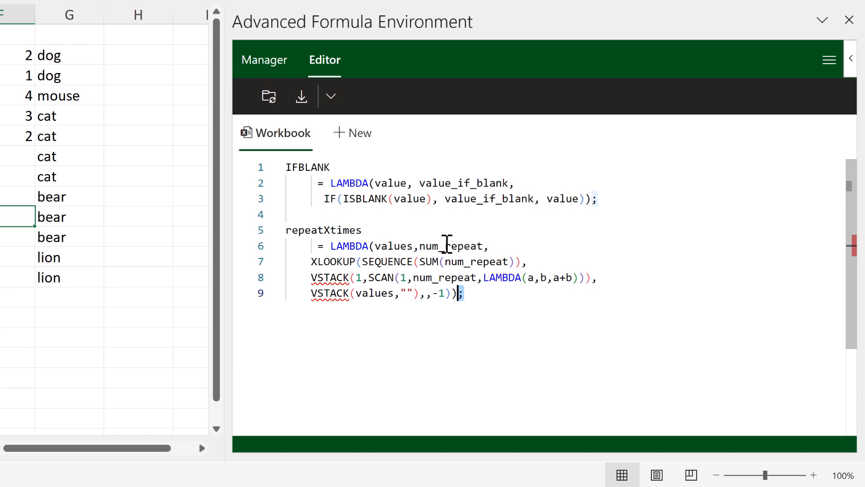
left_click(475, 294)
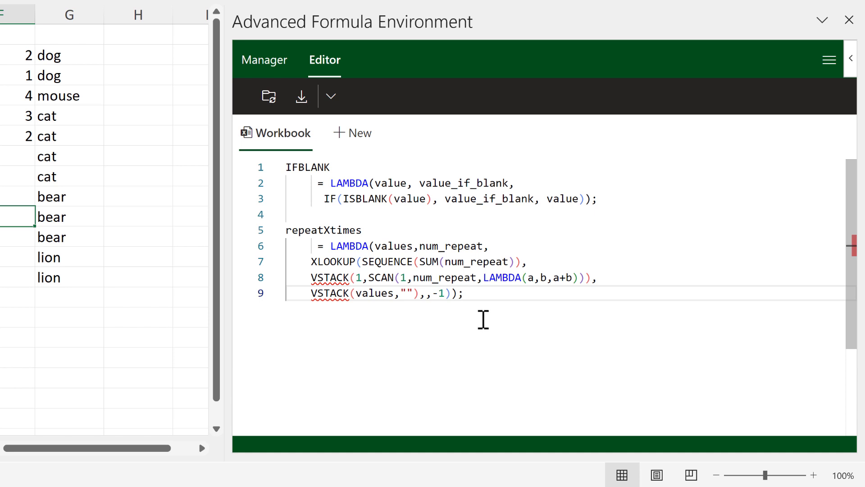
Step: Start a new MISSING definition on fresh lines below repeatXtimes
key("Return")
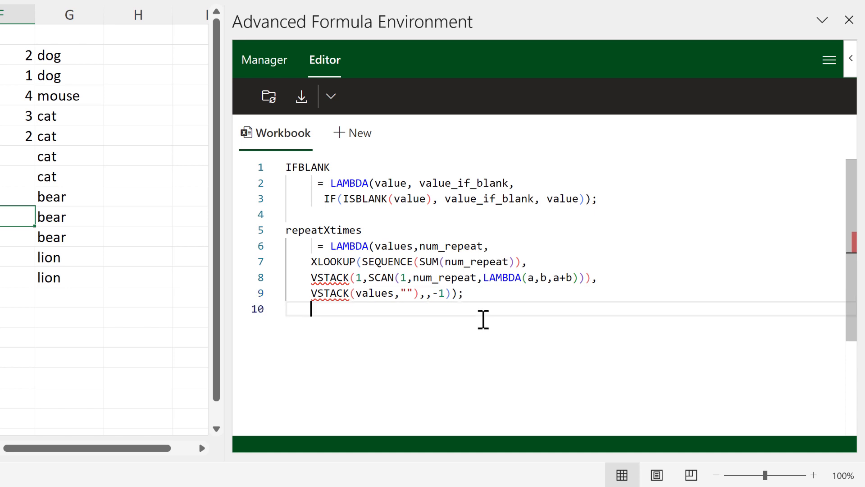
key("BackSpace")
key("Return")
type("MISSING")
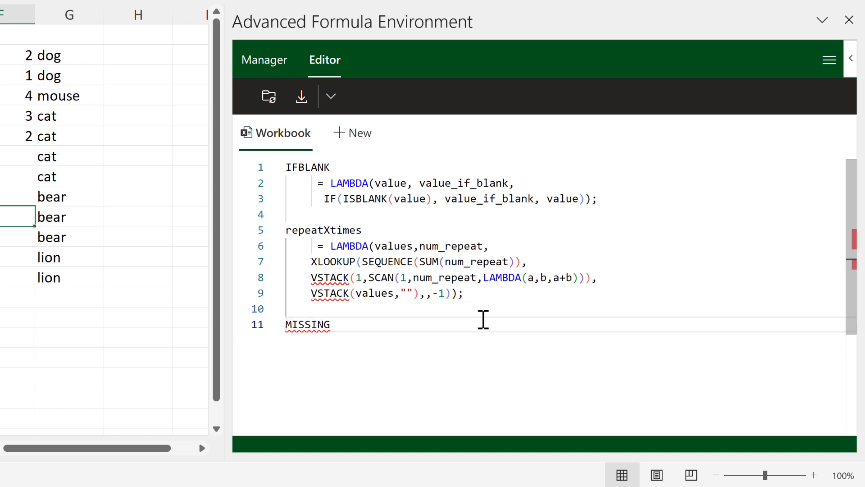
key("Return")
Step: Define MISSING as = LAMBDA(array1,array2, COUNTIF(array2,array1));
type("=")
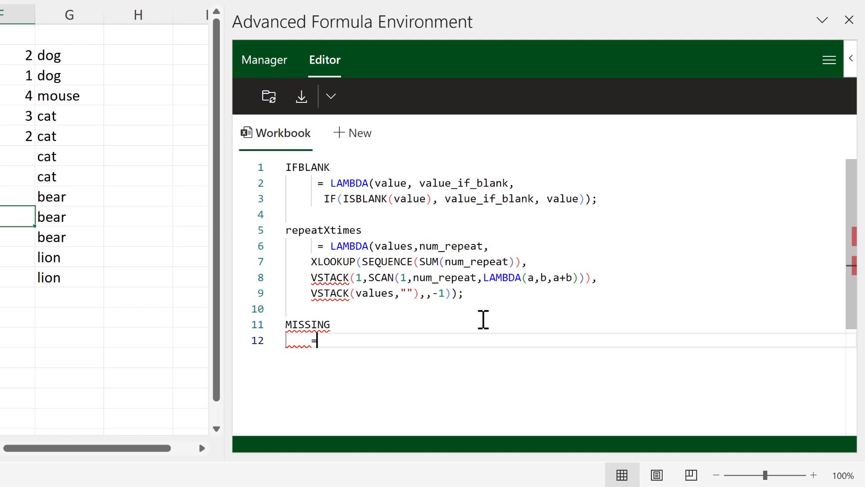
type(" lam")
key("Tab")
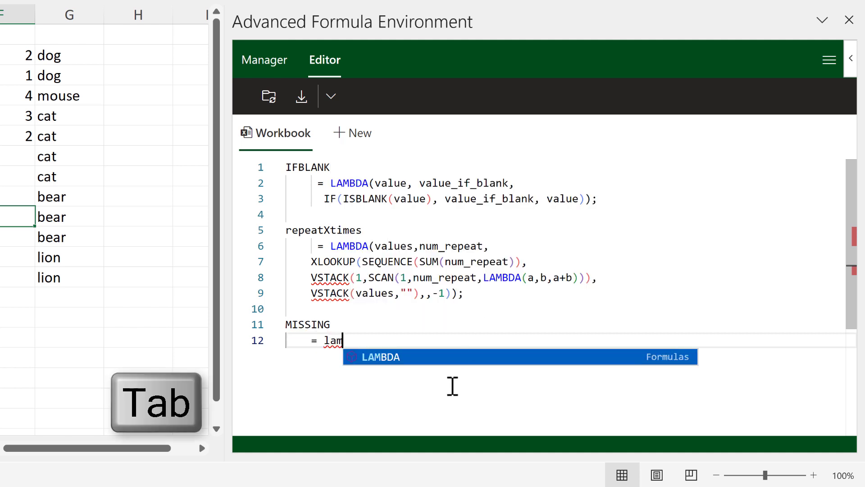
key("Tab")
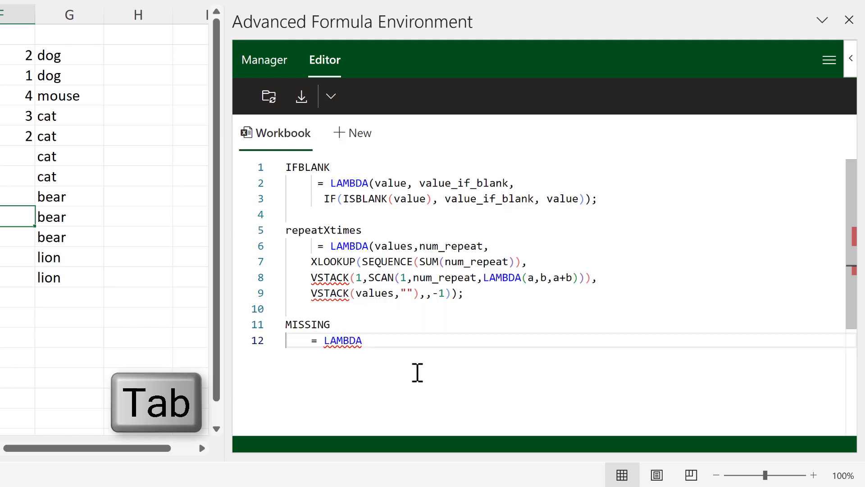
type("(")
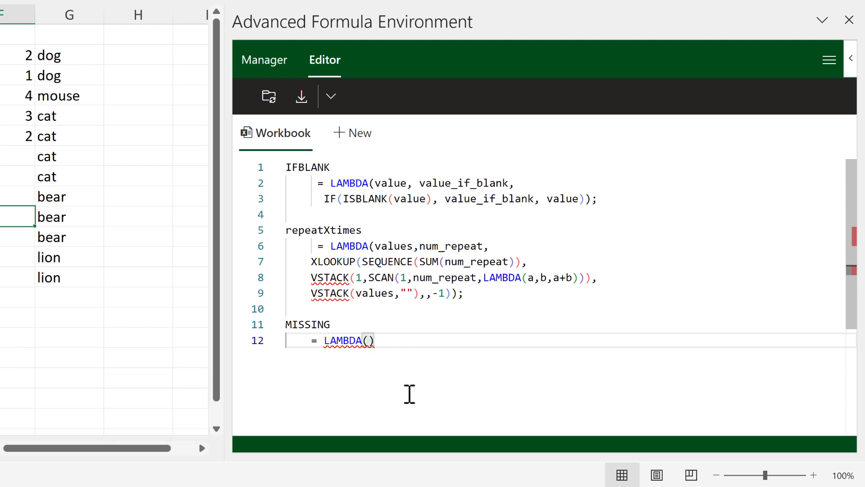
type("array1,")
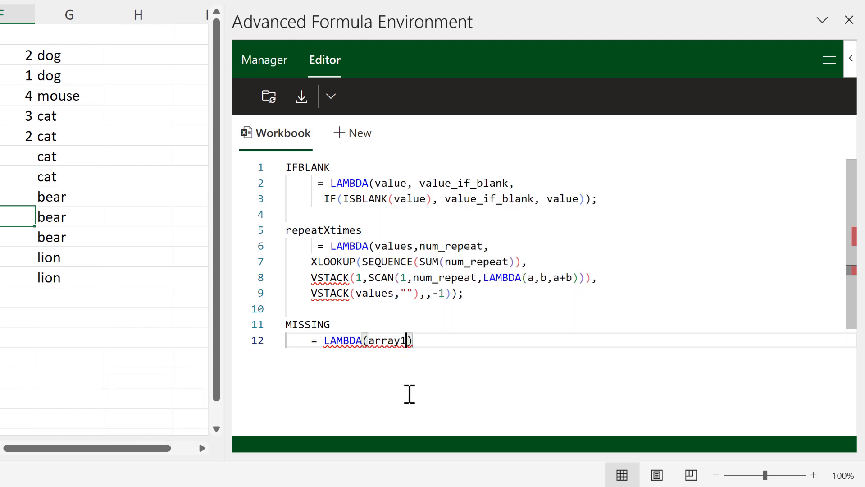
type("array2,")
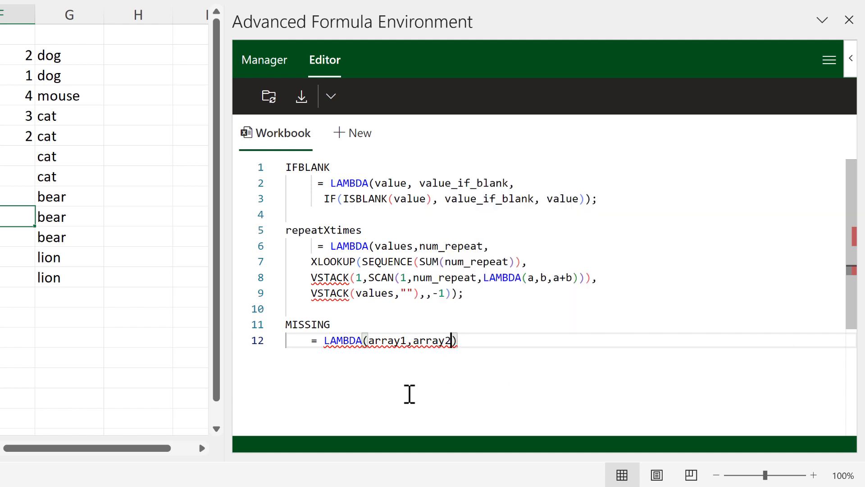
key("Return")
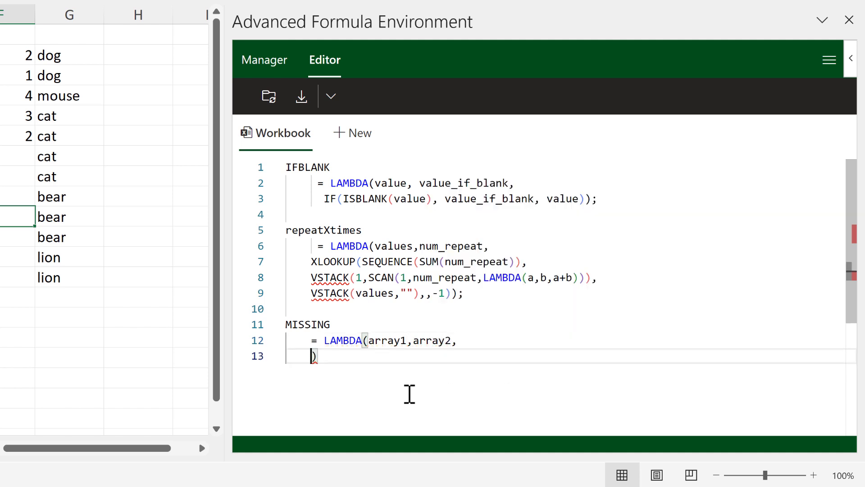
type("COUNTIF")
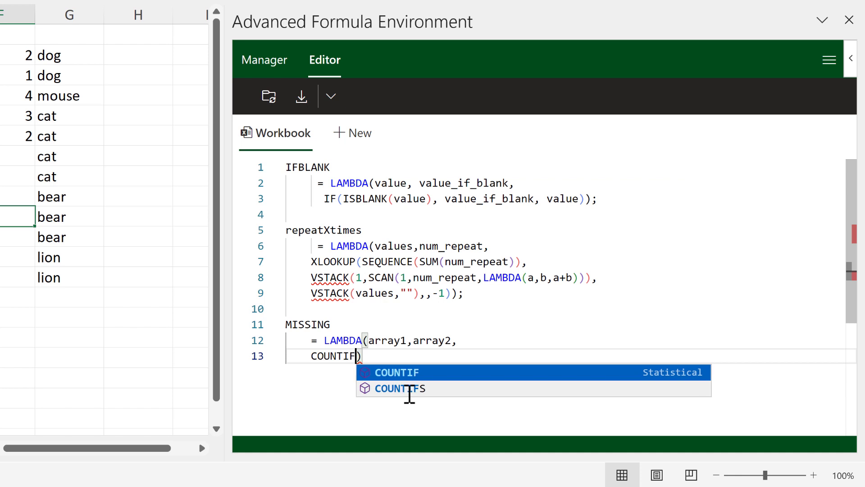
type("(")
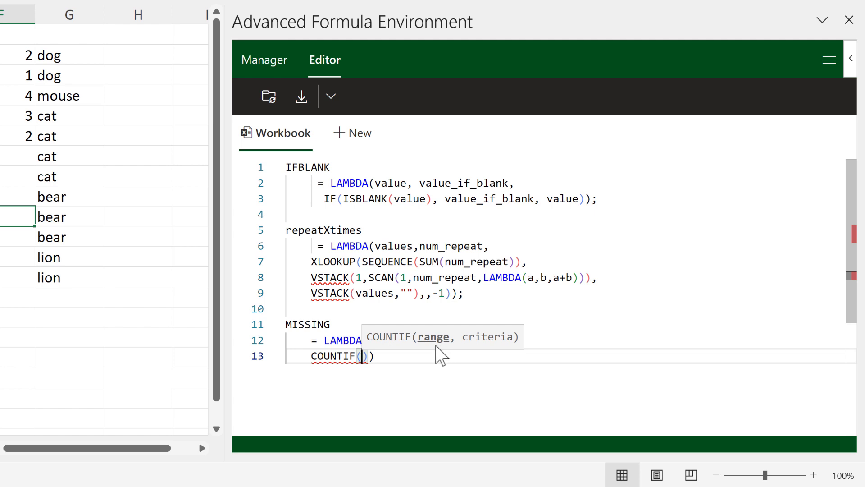
type("arra")
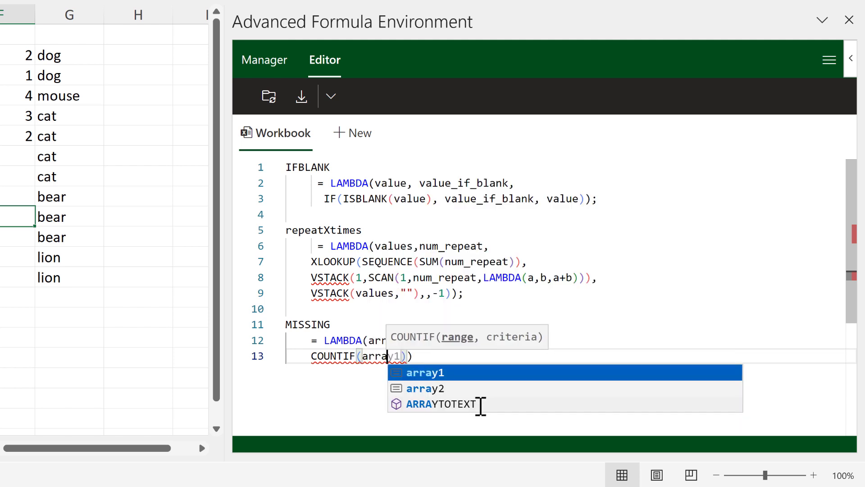
type("y2,")
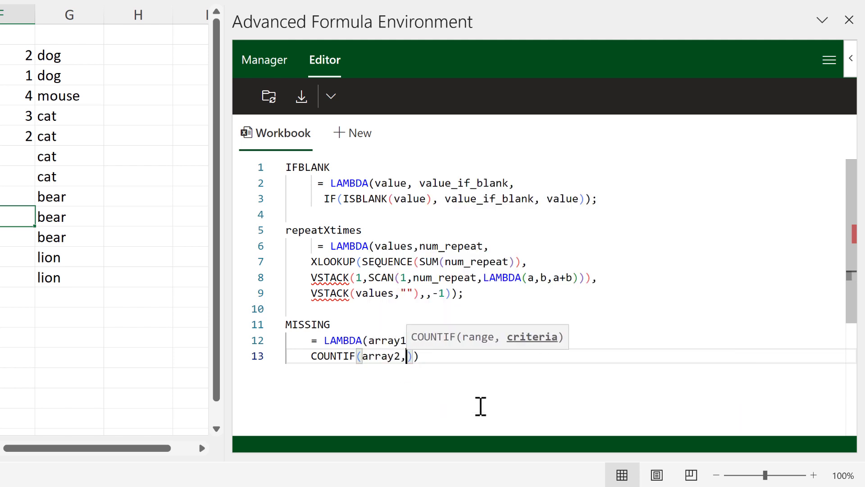
type("array1")
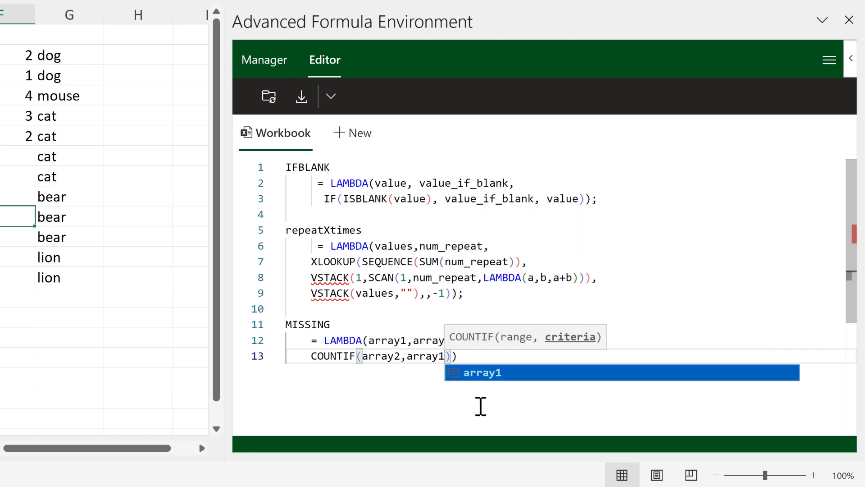
left_click(501, 356)
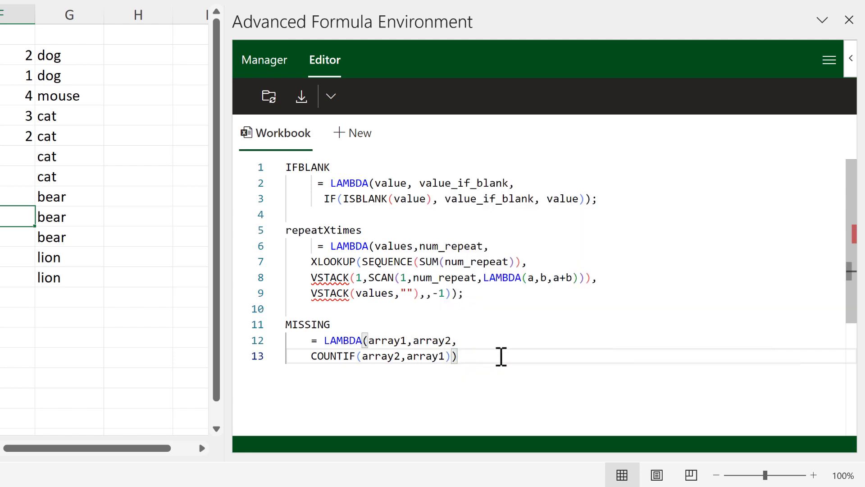
type(";")
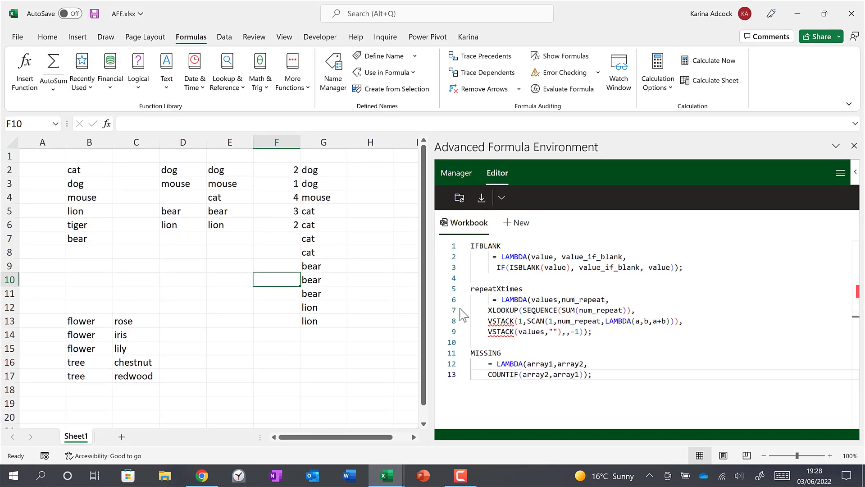
Step: Sync the names, then enter =MISSING(B2:B7,E2:E6) in C2
left_click(459, 198)
left_click(143, 174)
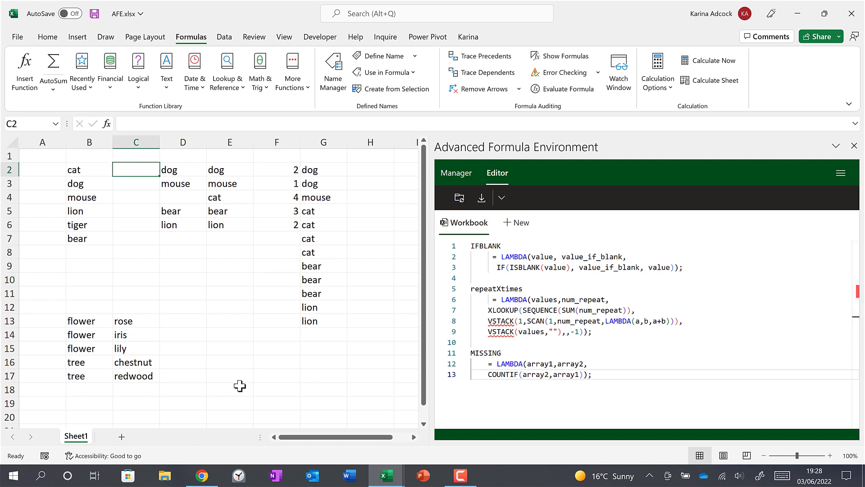
type("=miss")
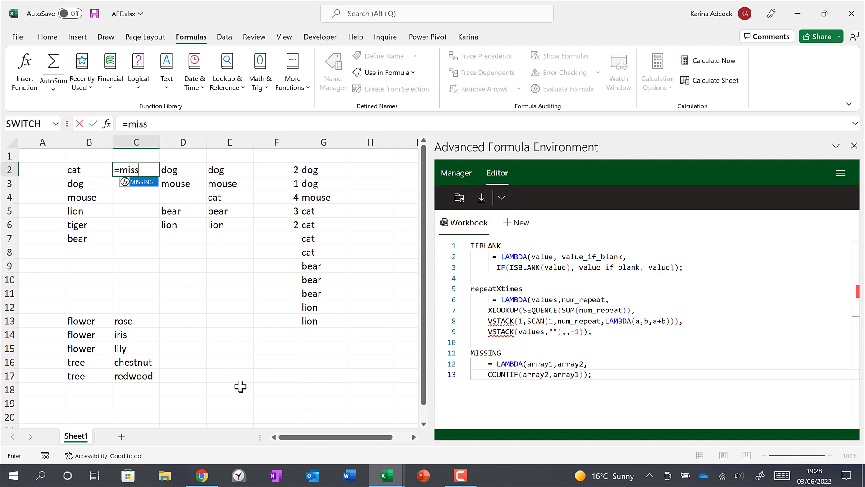
key("Tab")
left_click_drag(94, 176, 89, 238)
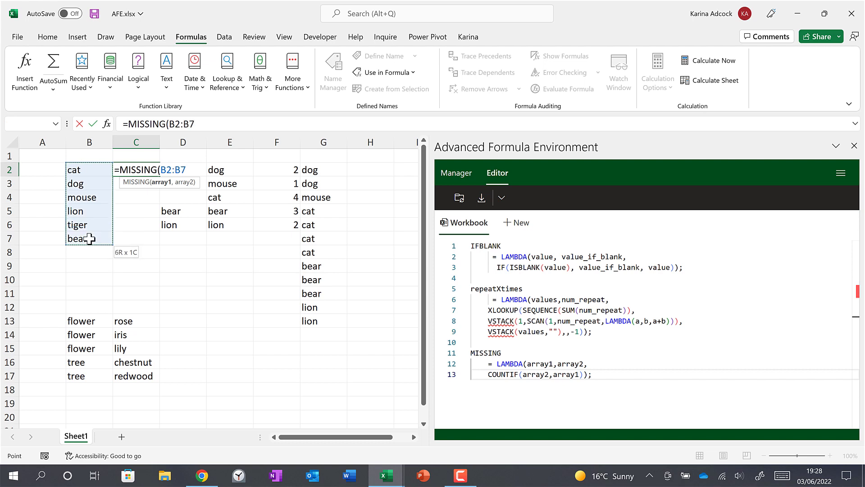
type(",")
left_click_drag(228, 170, 231, 228)
key("Return")
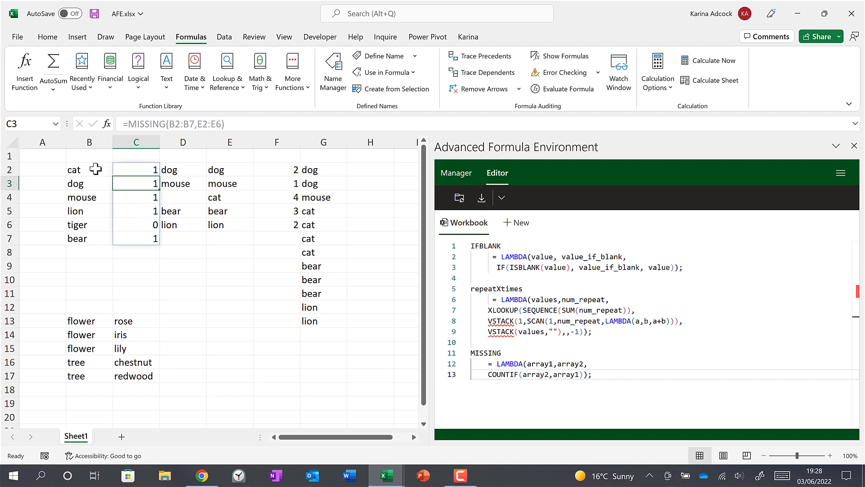
Step: Highlight both lists and the results, showing tiger scores 0 as absent from E2:E6
left_click_drag(95, 169, 95, 239)
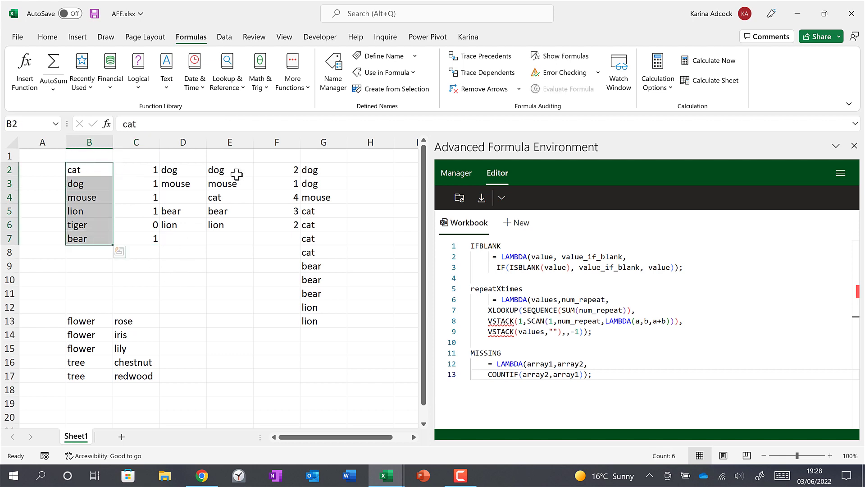
left_click_drag(237, 174, 230, 228)
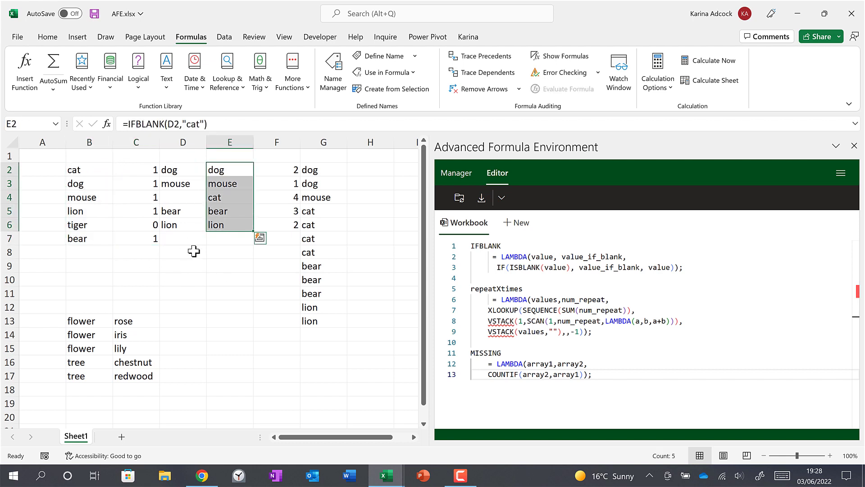
left_click_drag(85, 171, 143, 224)
left_click(93, 232)
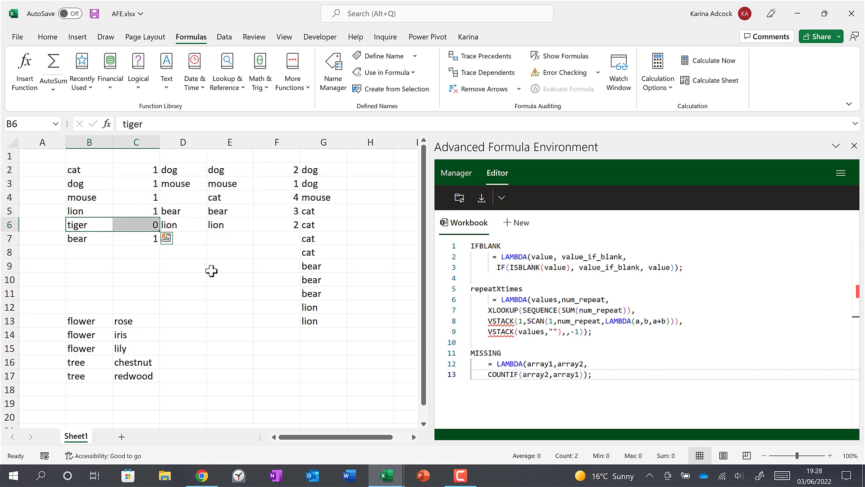
left_click_drag(224, 168, 226, 226)
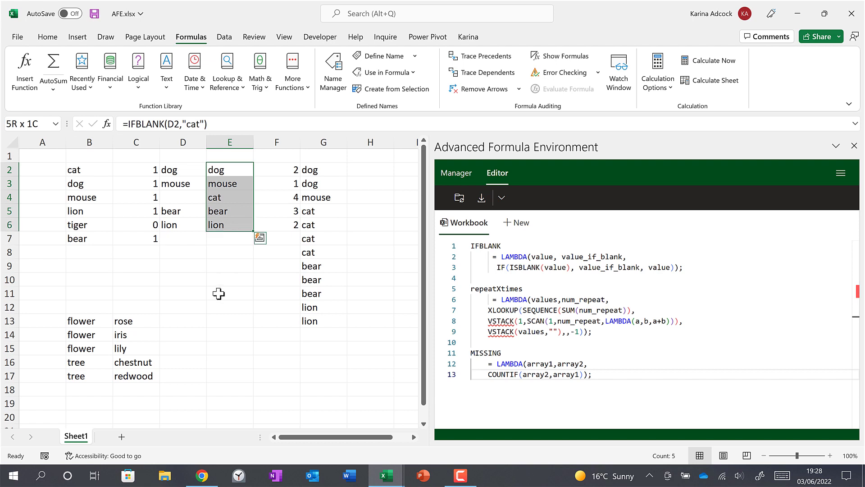
left_click(224, 279)
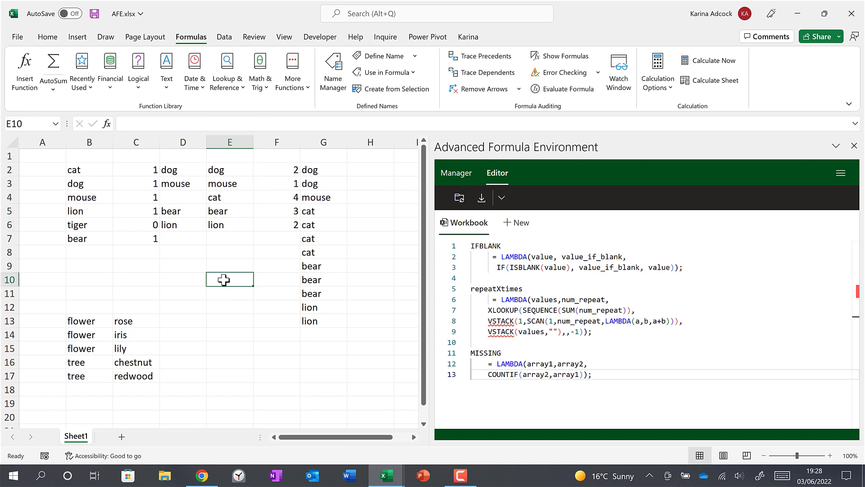
Step: Wrap MISSING's COUNTIF in FILTER(array1, …=0) and sync the names to the workbook
left_click(492, 382)
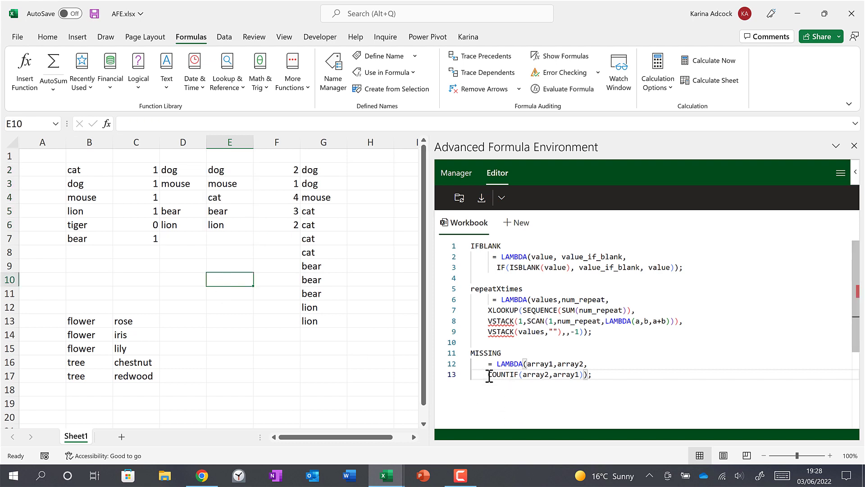
type("FILTER")
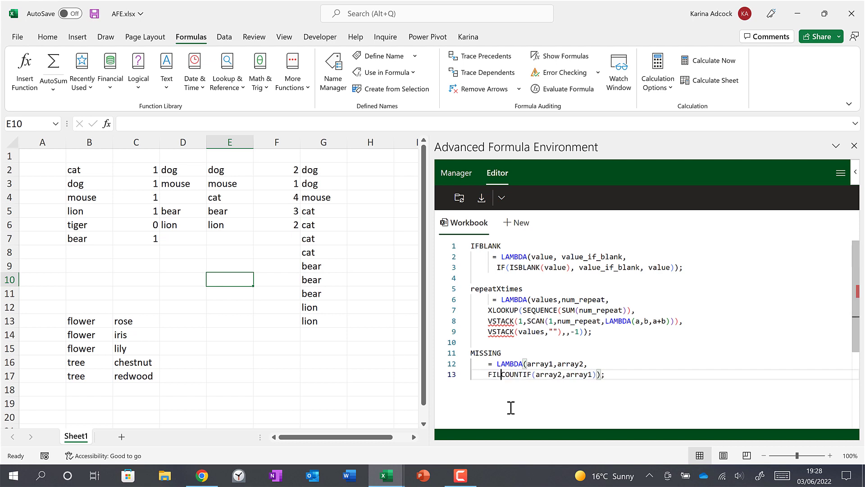
type("(")
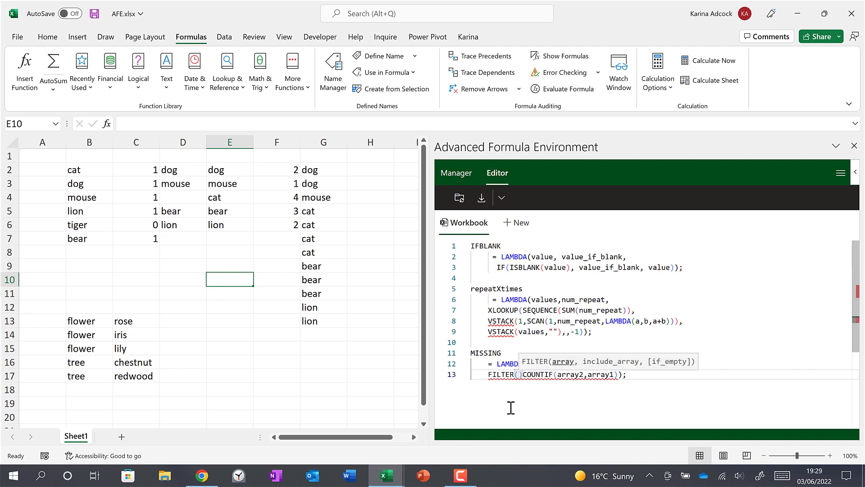
key("Delete")
type("array1")
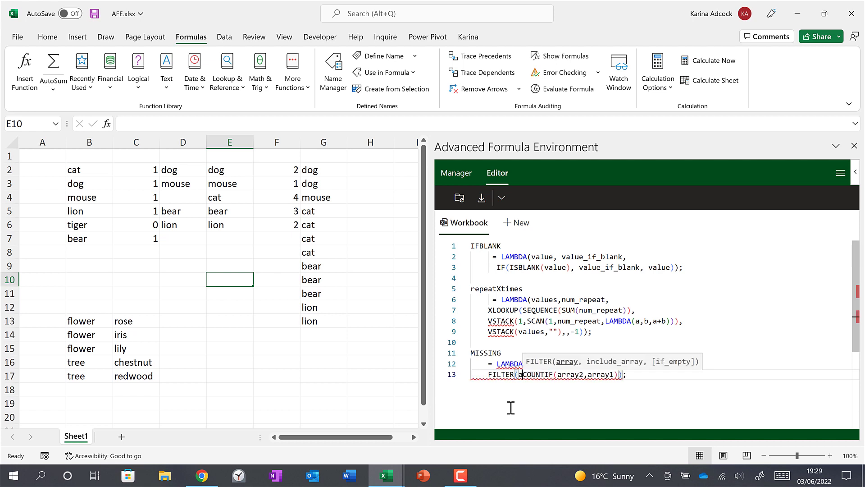
type(",")
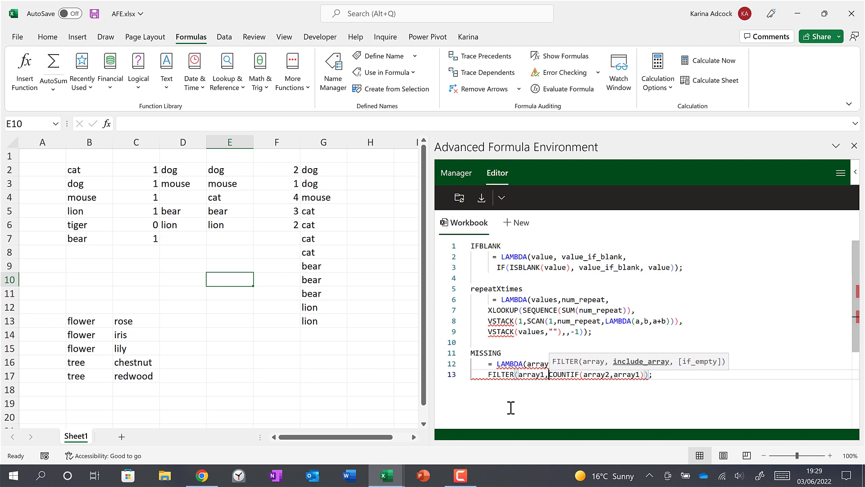
left_click(644, 374)
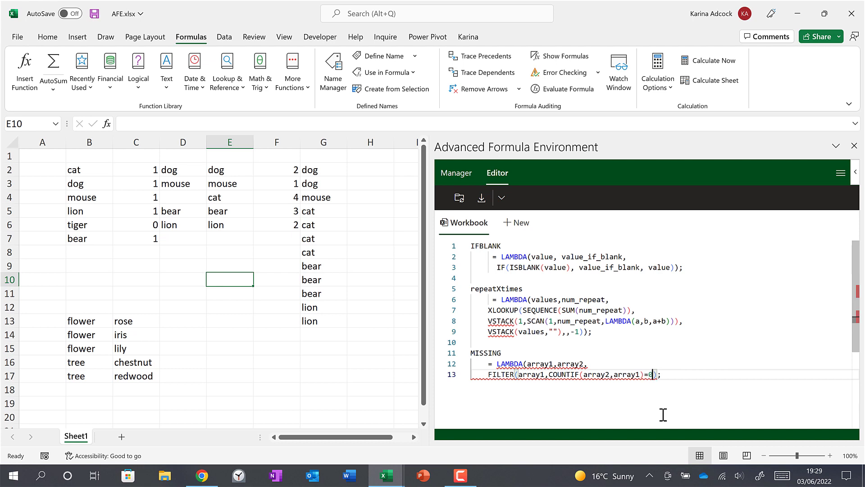
type(")")
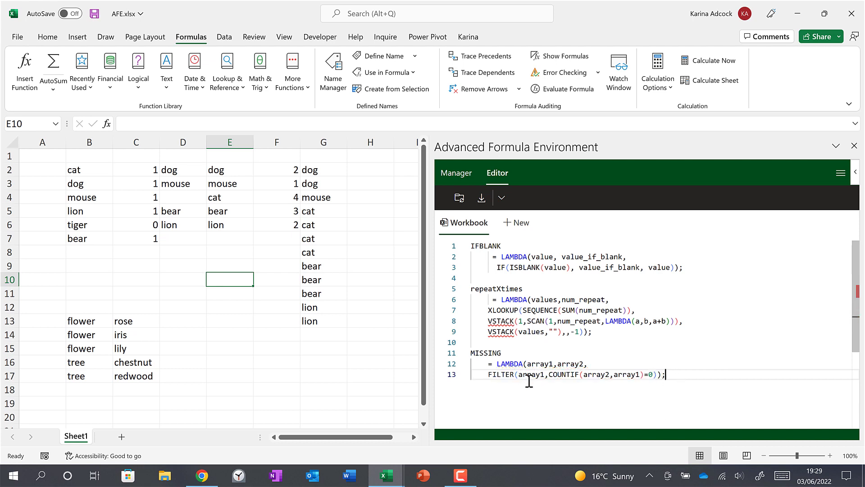
left_click(462, 198)
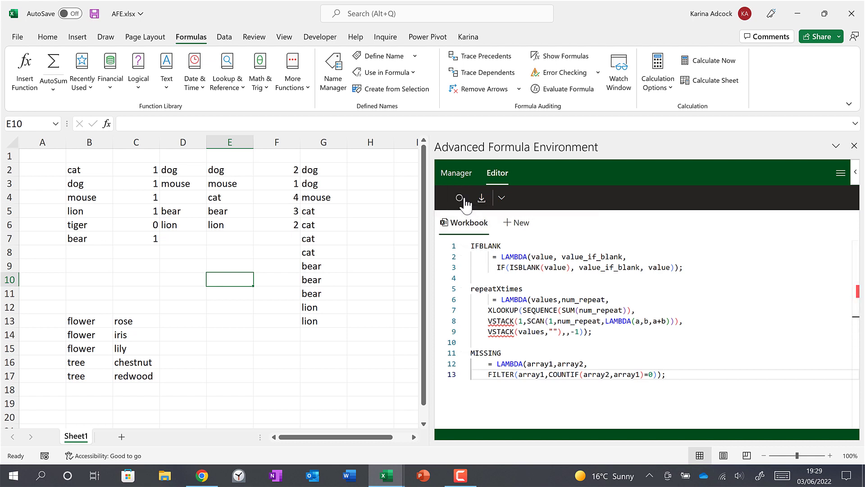
Step: Compare C2's result with B6 and E2:E6, then enter rabbit in B8
left_click(117, 169)
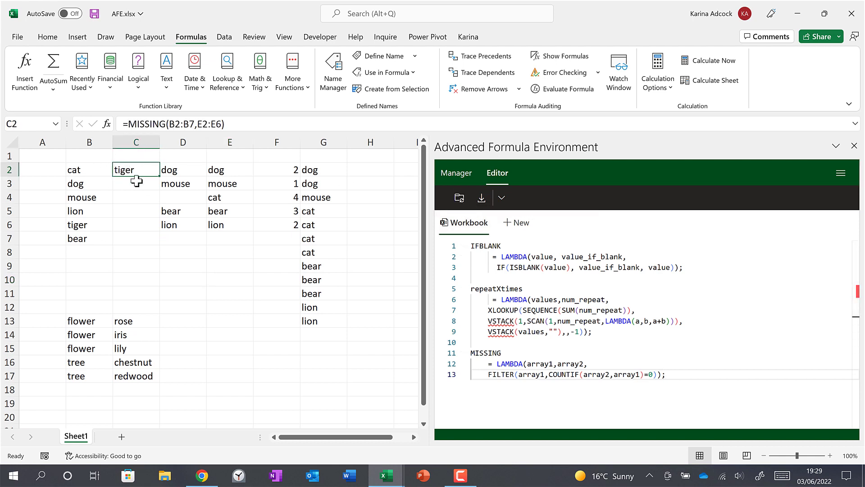
left_click(91, 226)
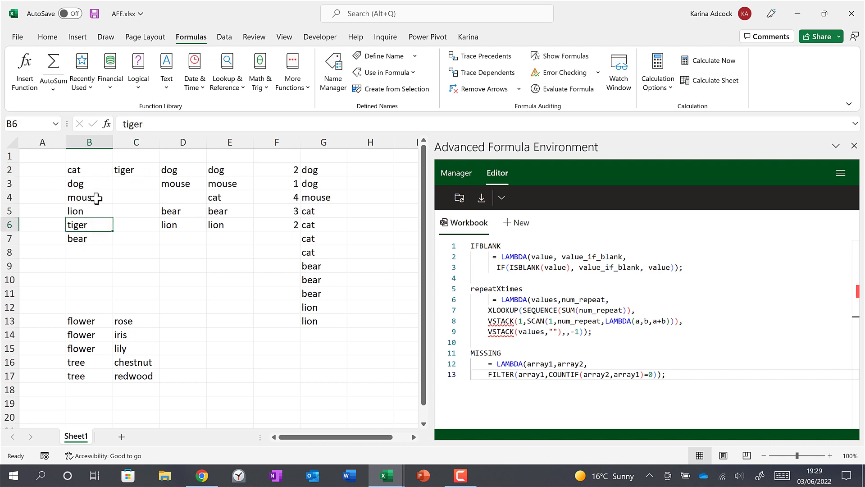
left_click_drag(241, 167, 231, 225)
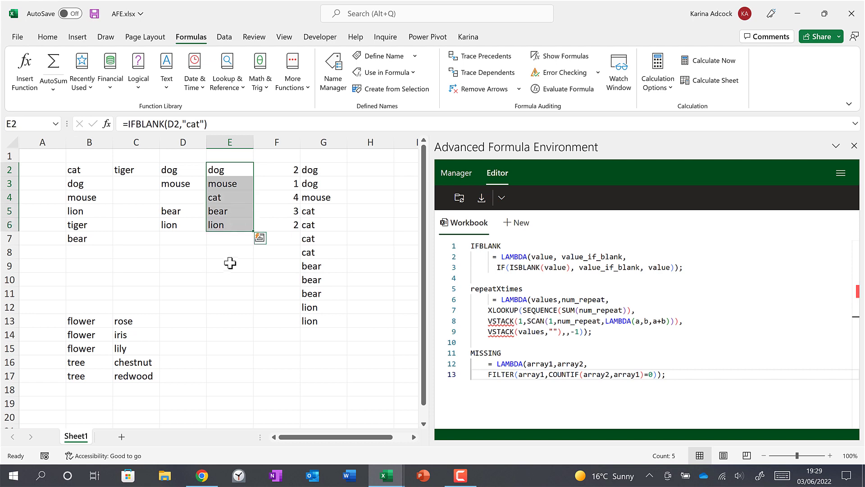
left_click(112, 252)
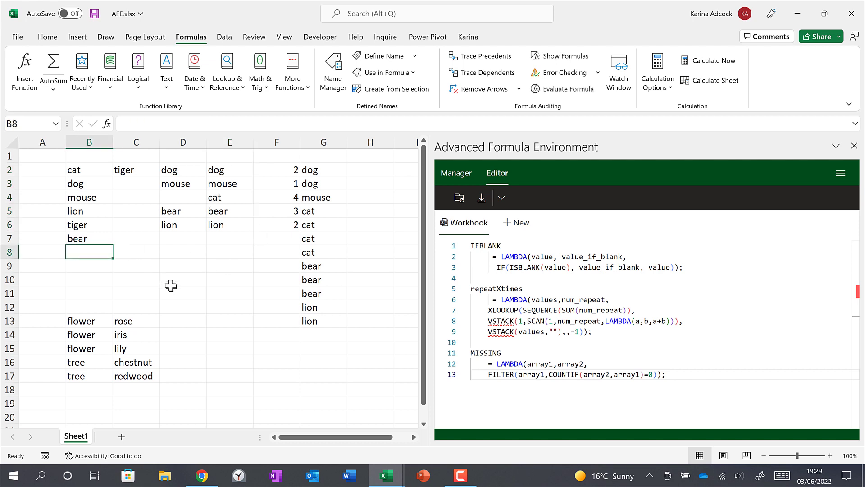
type("rabbit")
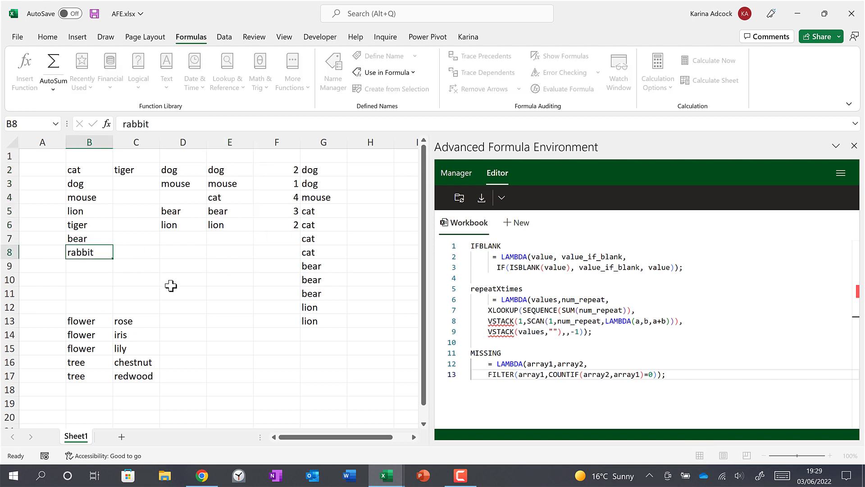
key("Return")
Step: Extend C2 to =MISSING(B2:B8,E2:E6) and check the spilled tiger and rabbit results
left_click(126, 168)
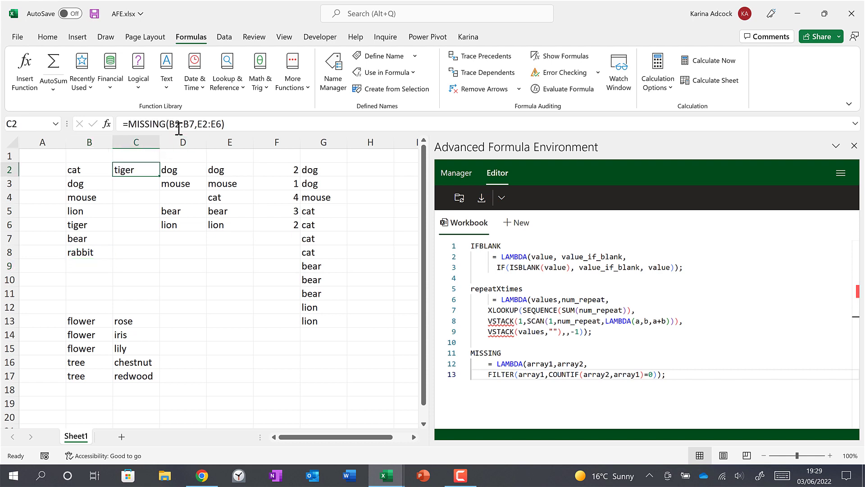
key("F2")
left_click_drag(110, 247, 113, 255)
key("Return")
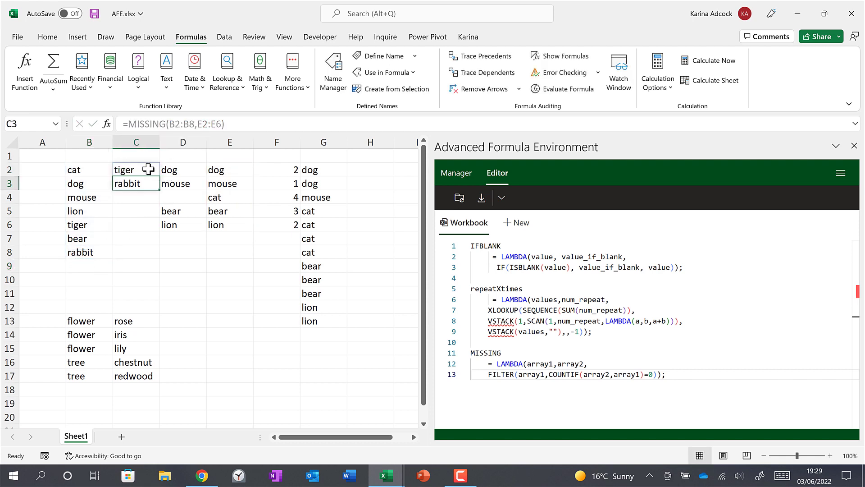
left_click_drag(148, 169, 145, 180)
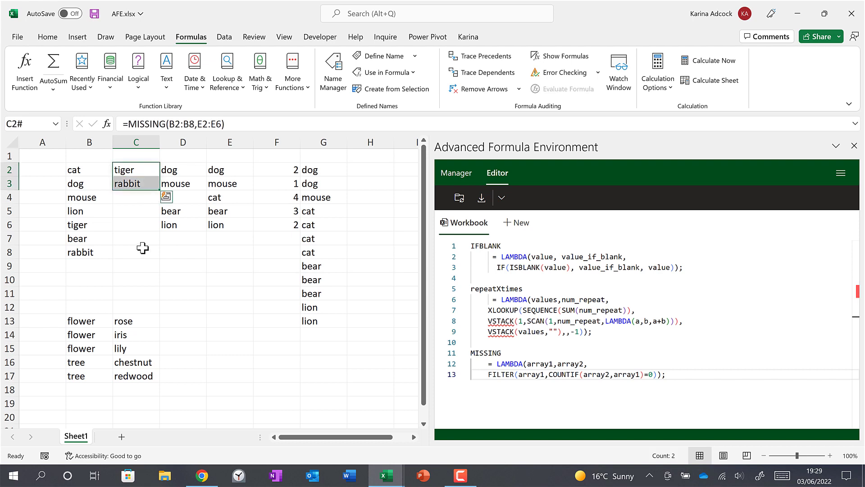
left_click(103, 225)
left_click(86, 253)
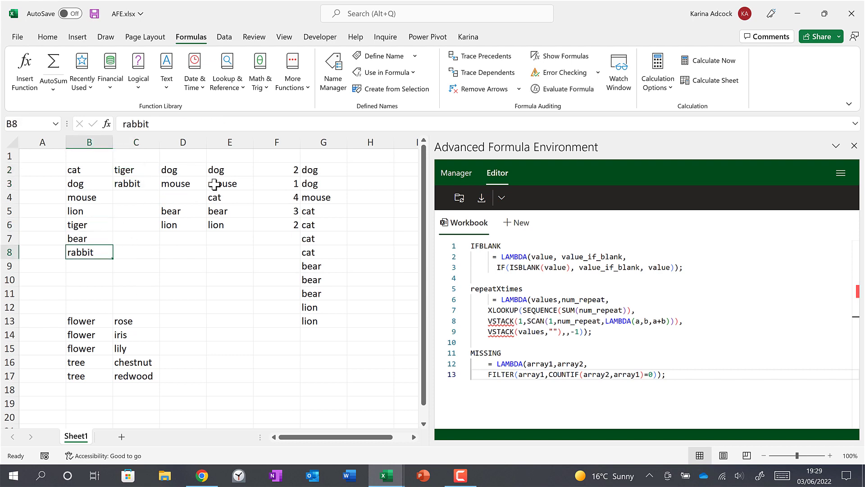
left_click_drag(219, 170, 224, 225)
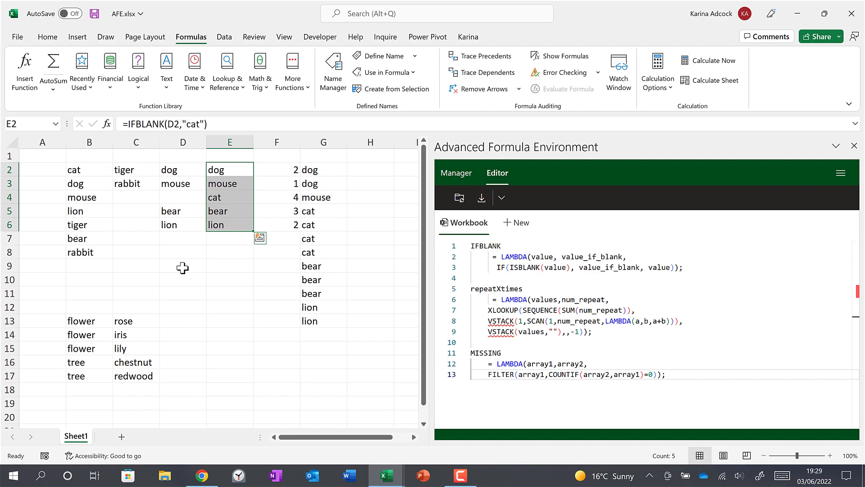
left_click(182, 266)
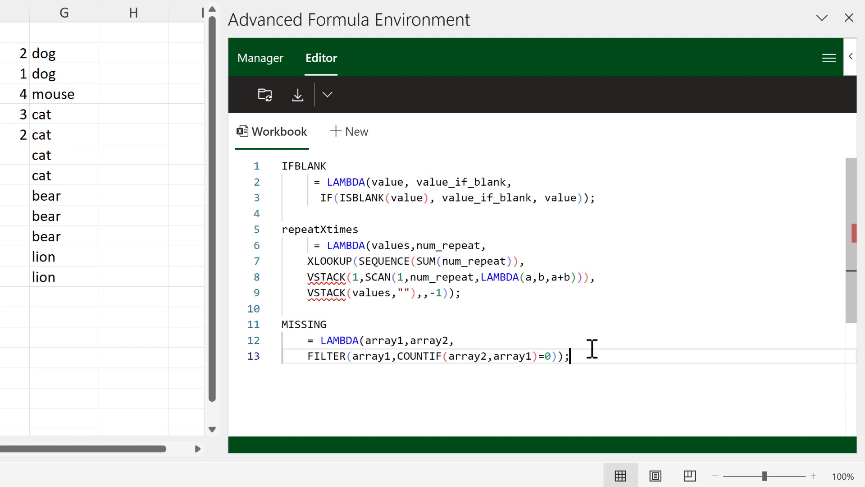
Step: Try the editor's find, find-and-replace, and code zoom in and out shortcuts
key("ctrl+f")
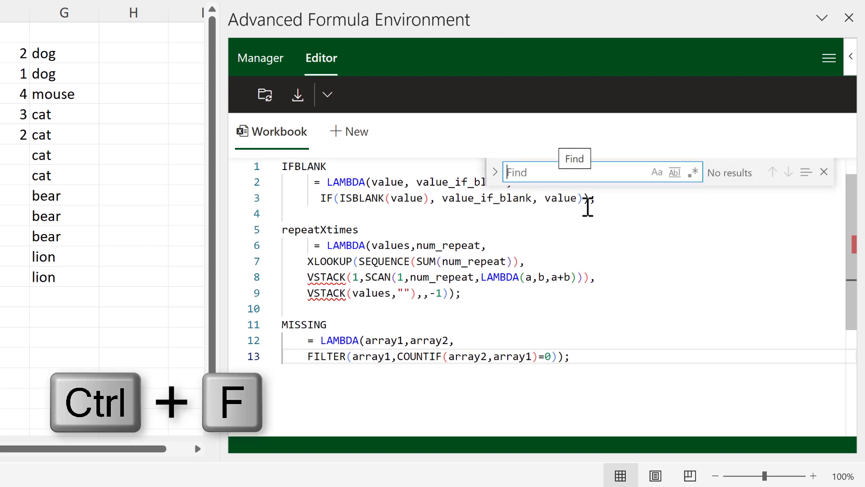
key("ctrl+h")
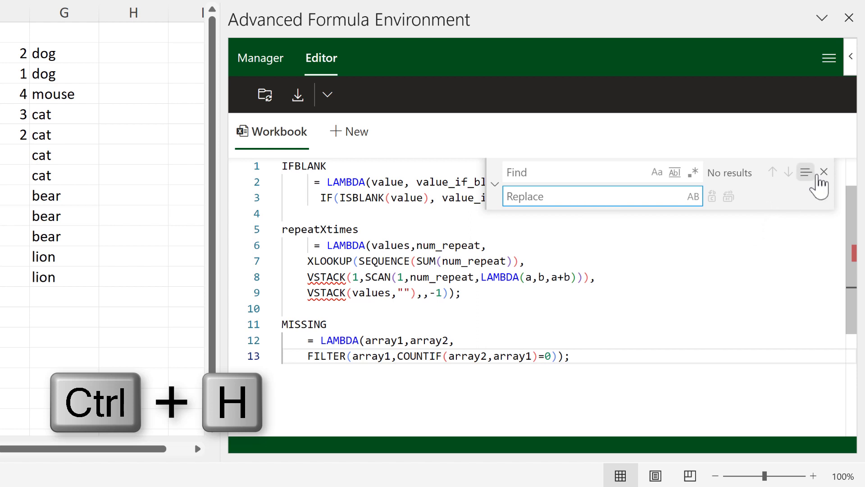
left_click(823, 172)
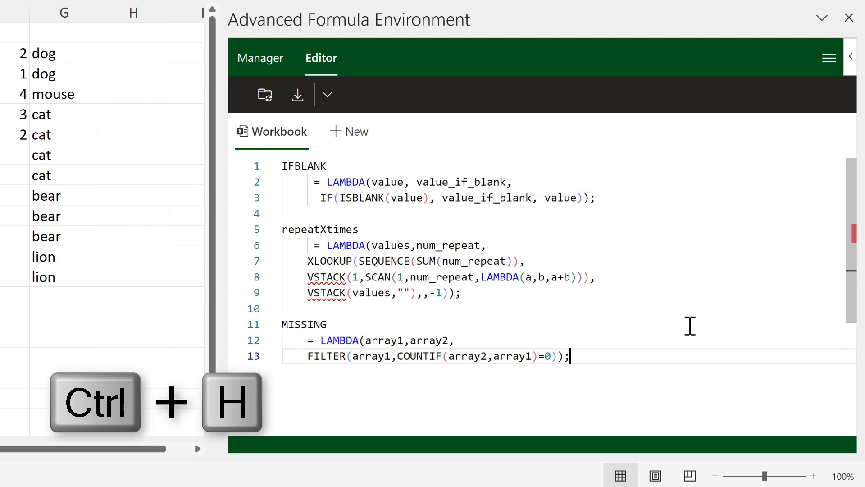
key("ctrl+shift+plus")
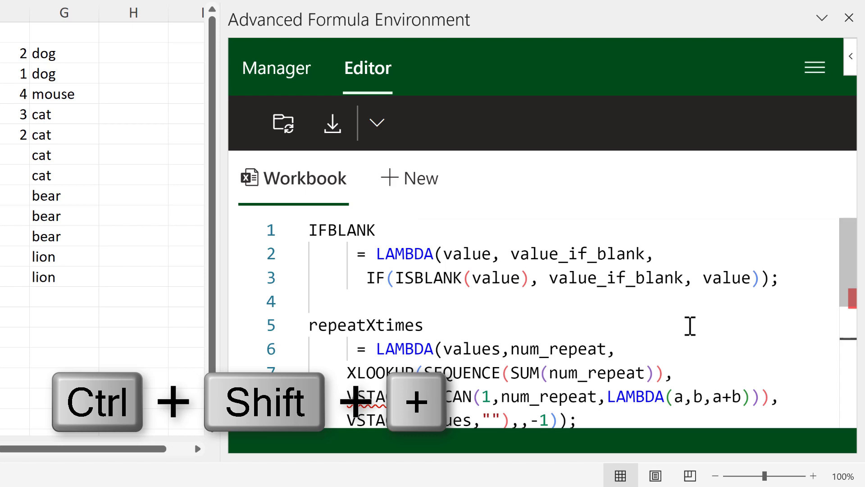
key("ctrl+shift+minus")
key("ctrl+shift+minus")
key("ctrl+shift+minus")
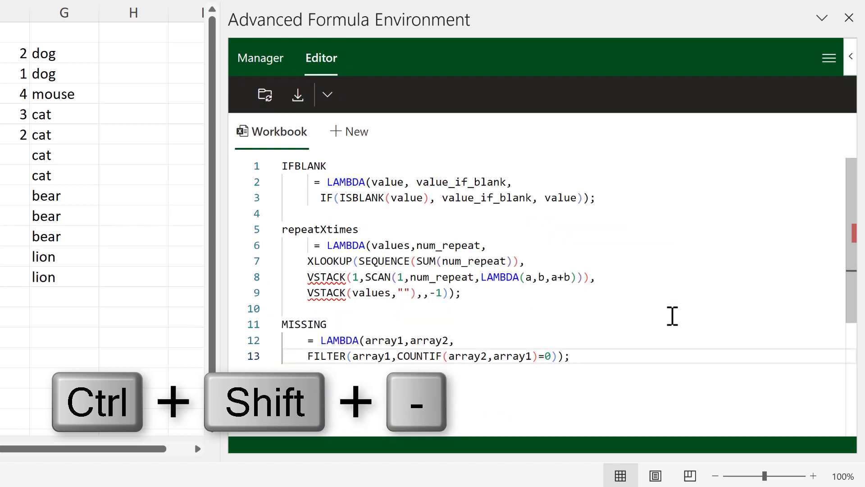
Step: Copy the FILTER line onto a new line 14, cut it, then undo and redo the cut
left_click_drag(574, 356, 312, 363)
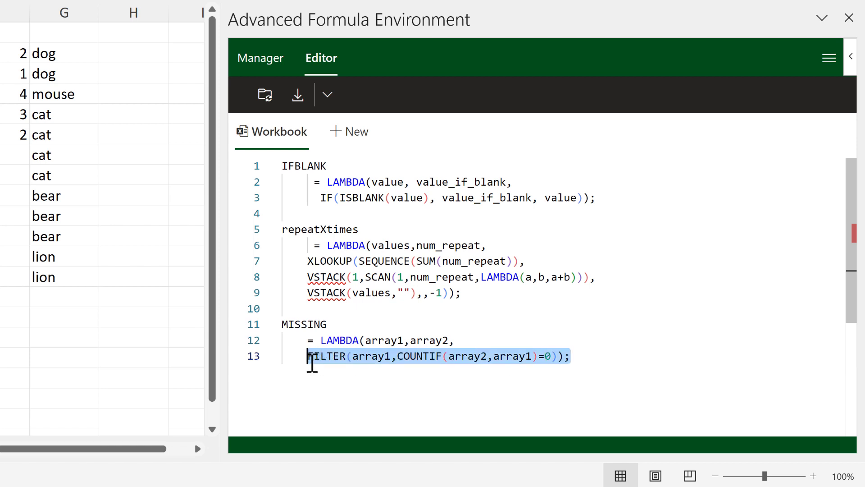
key("ctrl+c")
left_click(594, 356)
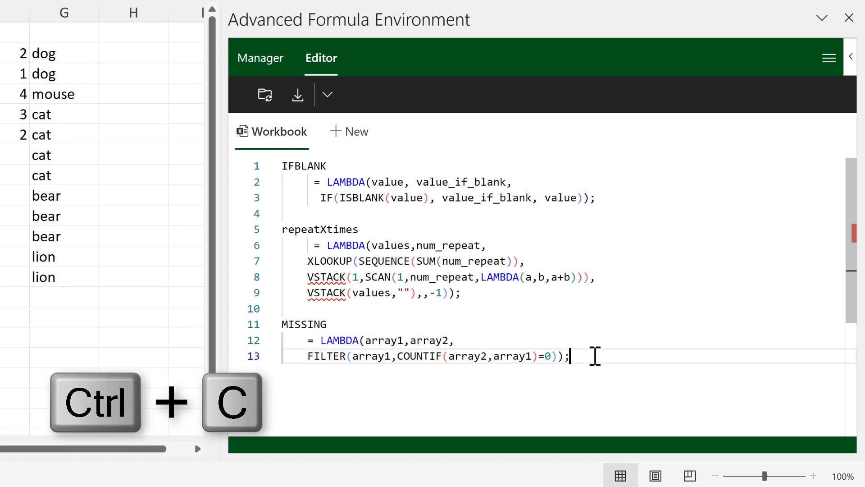
key("Return")
key("ctrl+v")
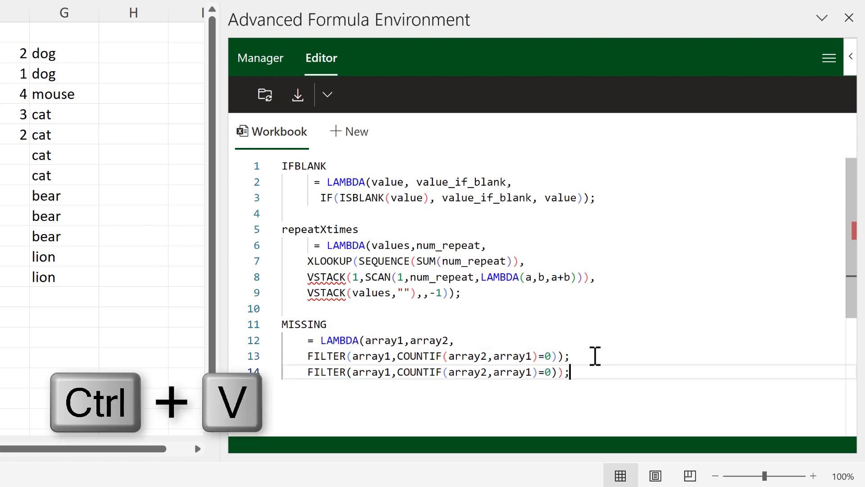
left_click(310, 374, "shift")
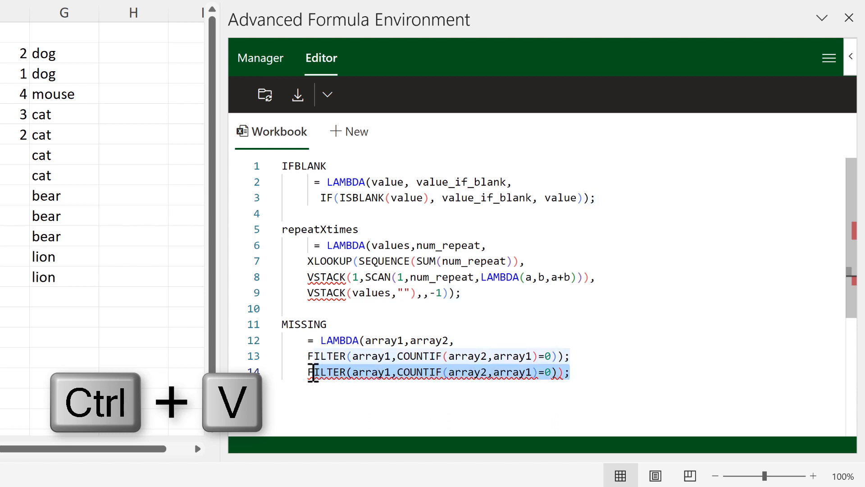
key("ctrl+x")
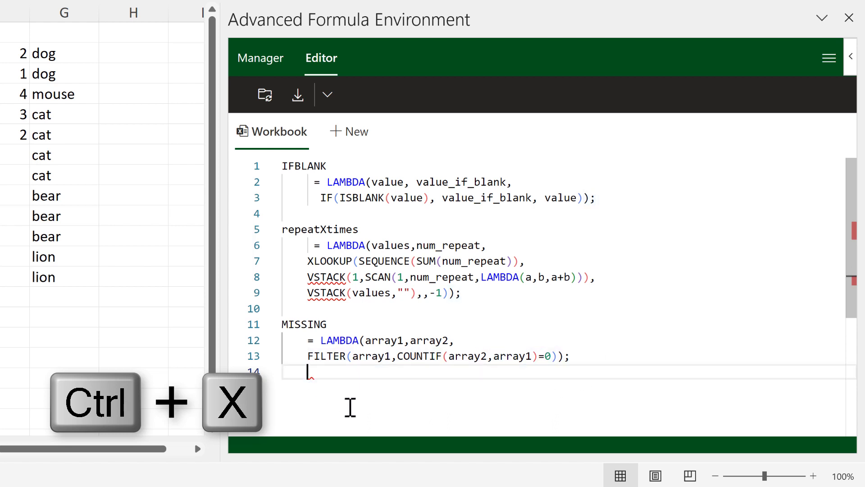
key("ctrl+z")
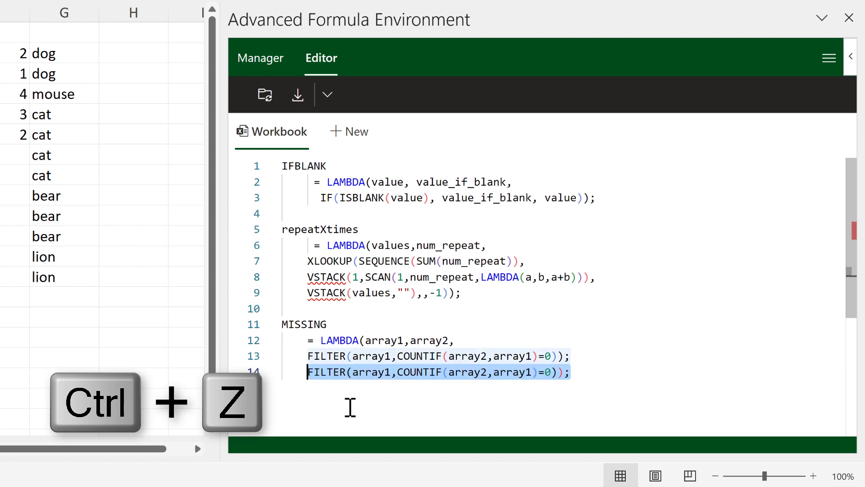
key("ctrl+y")
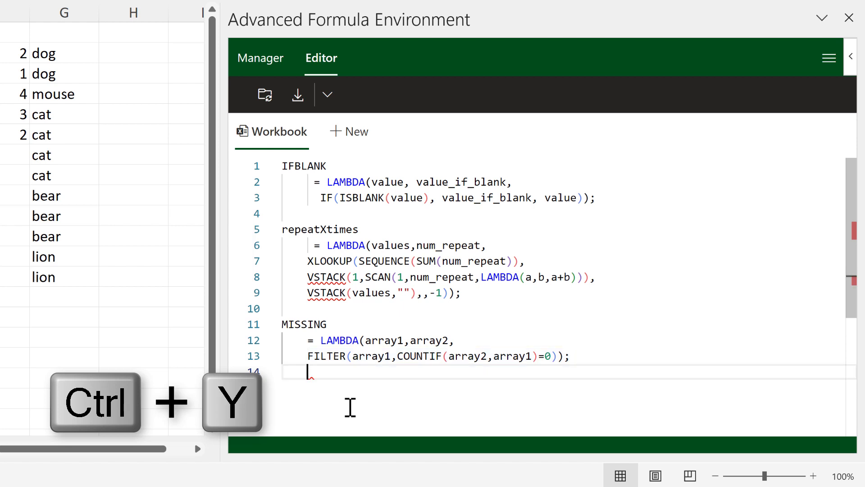
left_click(388, 338)
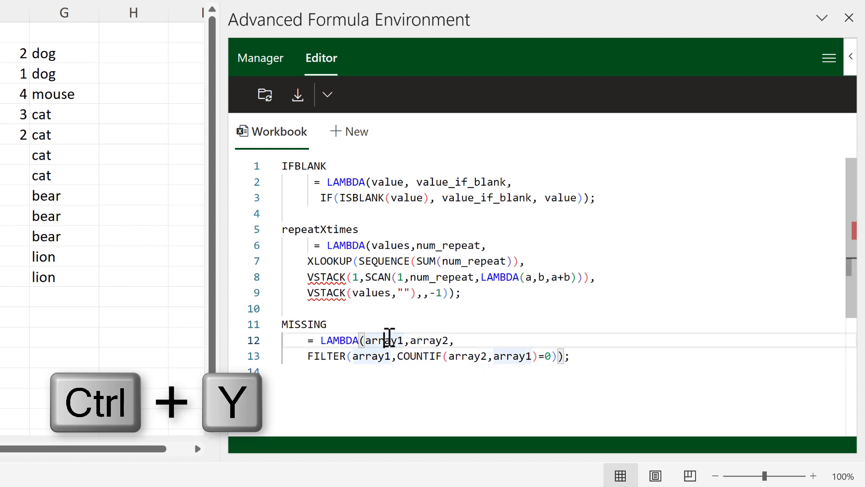
Step: Rename every array1 occurrence in MISSING to range, then undo the rename
right_click(390, 339)
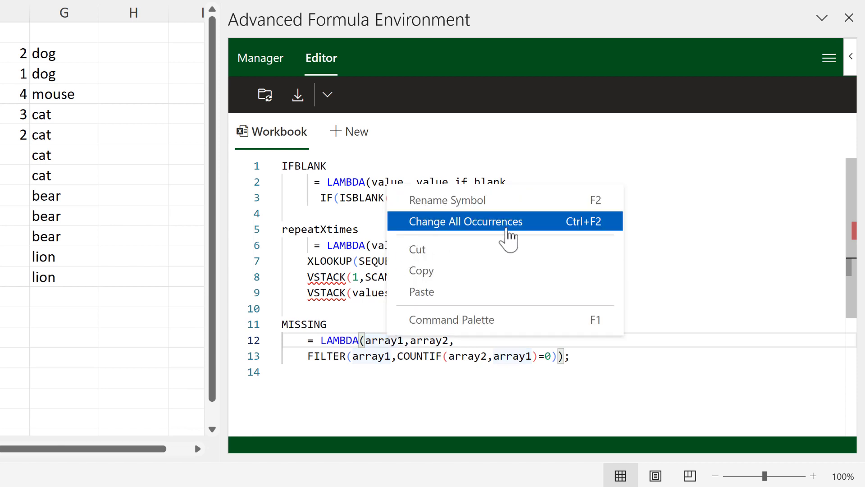
left_click(549, 227)
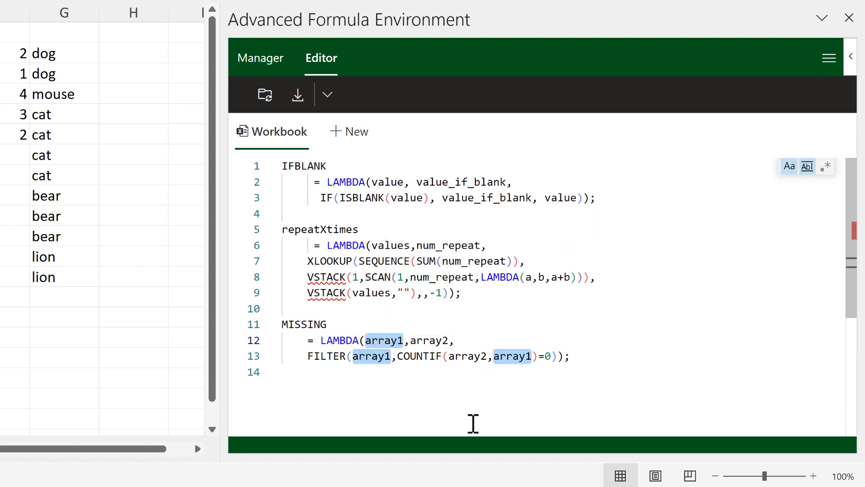
type("range")
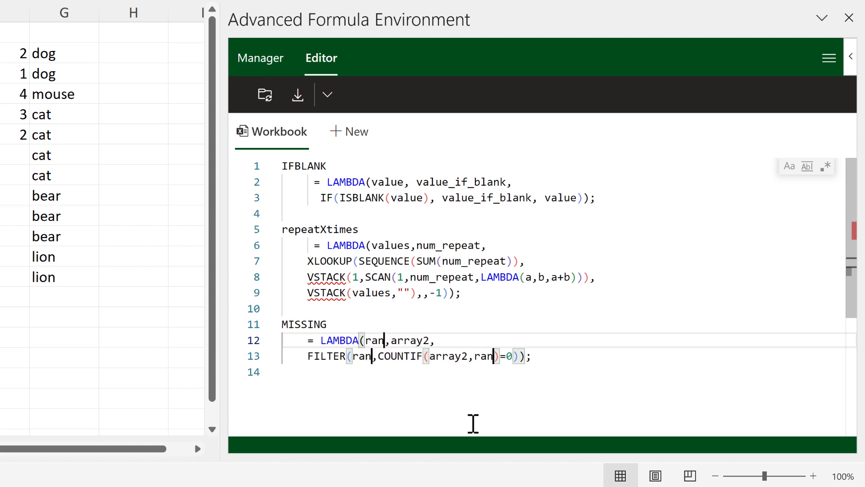
left_click(565, 355)
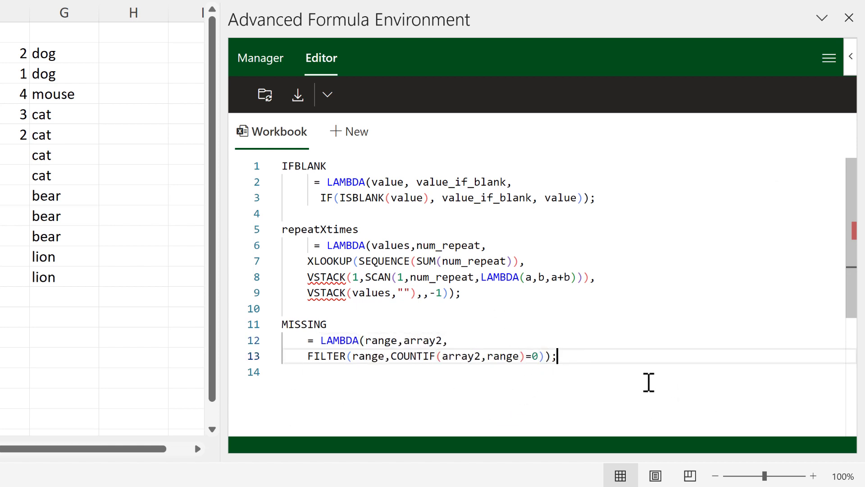
key("ctrl+z")
left_click(611, 355)
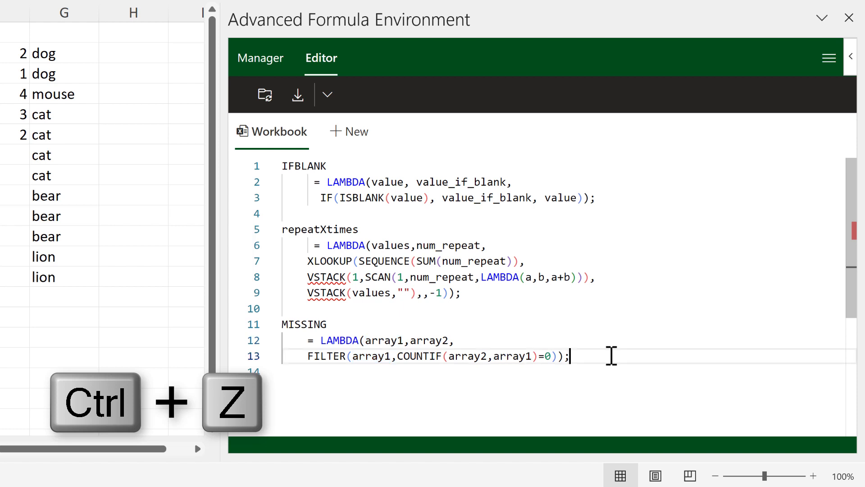
Step: Fold the MISSING, repeatXtimes and IFBLANK definitions, then unfold them all again
left_click(273, 325)
left_click(272, 229)
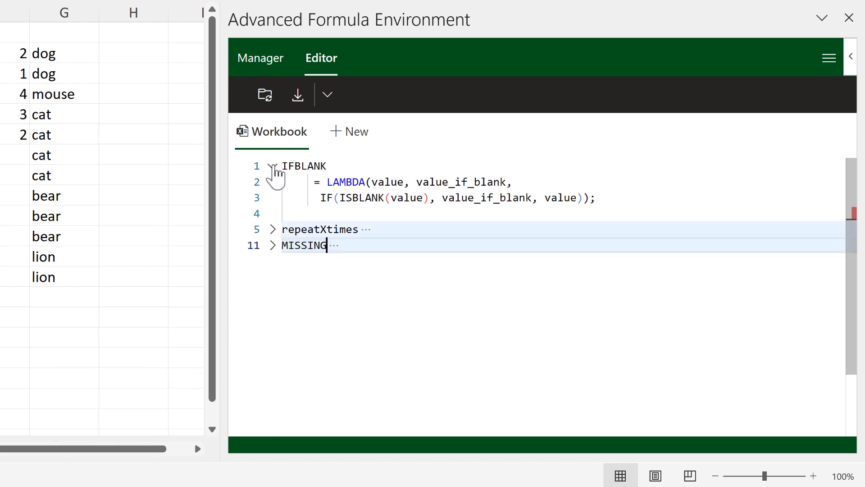
left_click(273, 166)
left_click(273, 167)
left_click(272, 230)
left_click(274, 325)
left_click(306, 315)
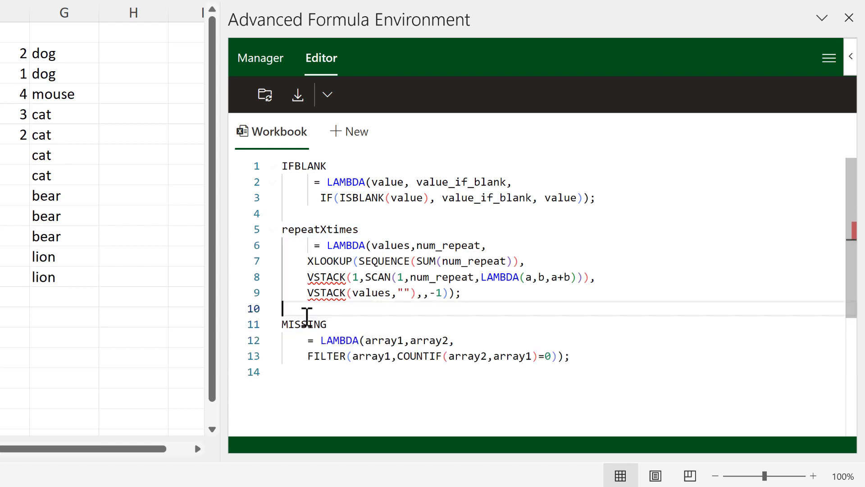
Step: Add a comment line above MISSING, converting // comment into a /* comment */ block
key("Return")
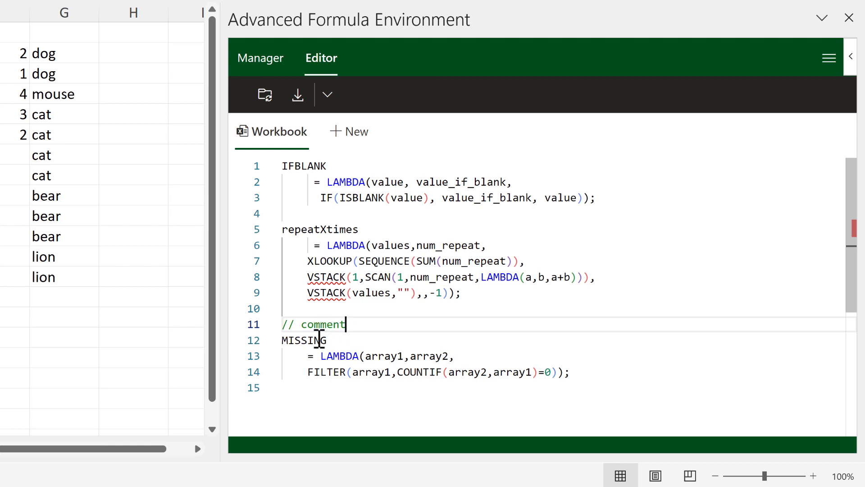
left_click(296, 324)
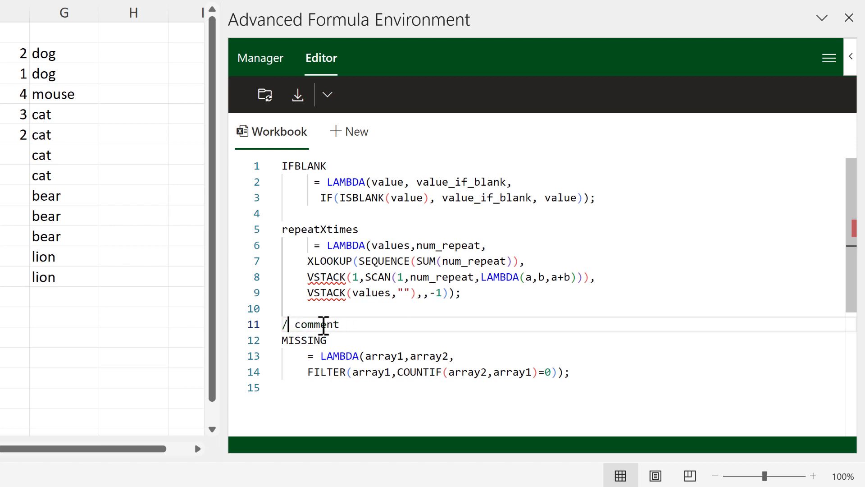
key("BackSpace")
type("*")
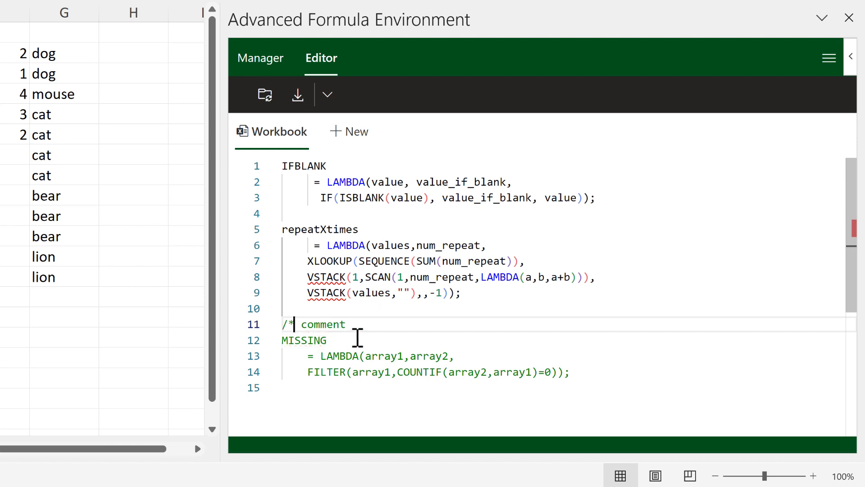
left_click(367, 325)
type("*/")
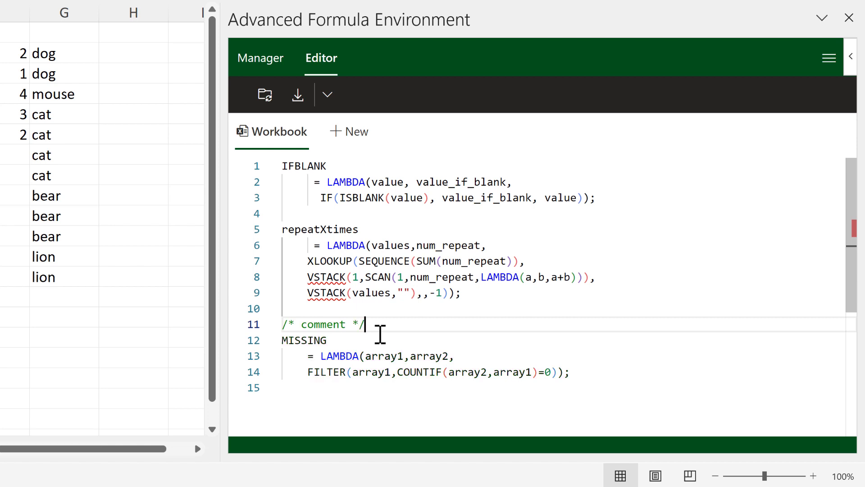
left_click(356, 340)
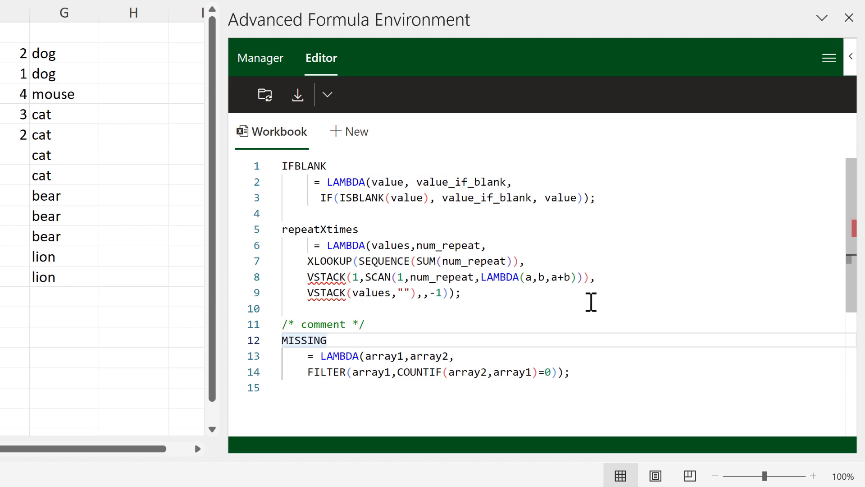
Step: Show IFBLANK's share text from the Manager list and copy it
left_click(265, 66)
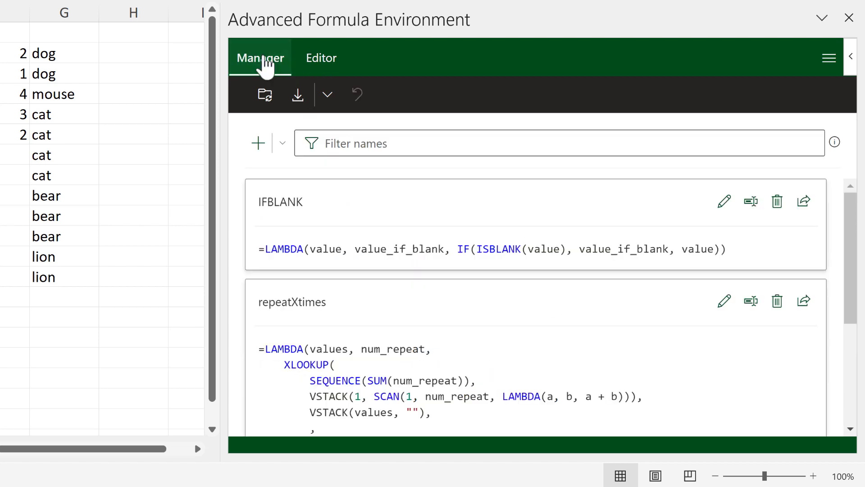
left_click(808, 203)
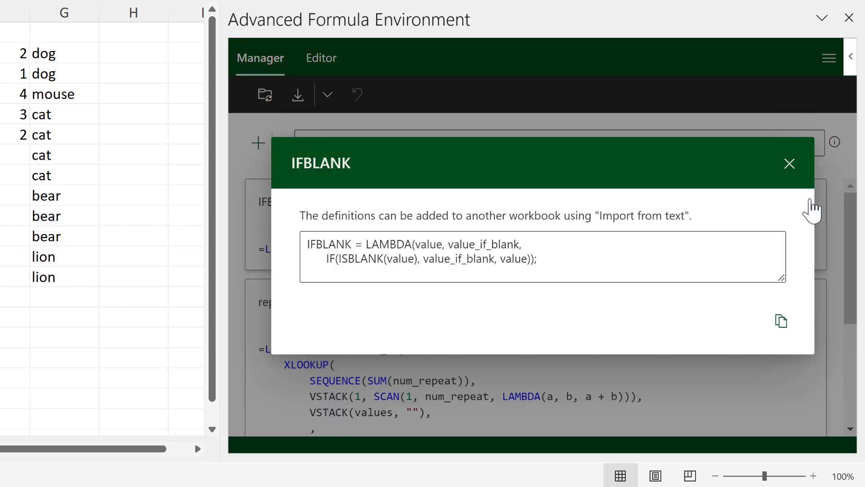
left_click(789, 328)
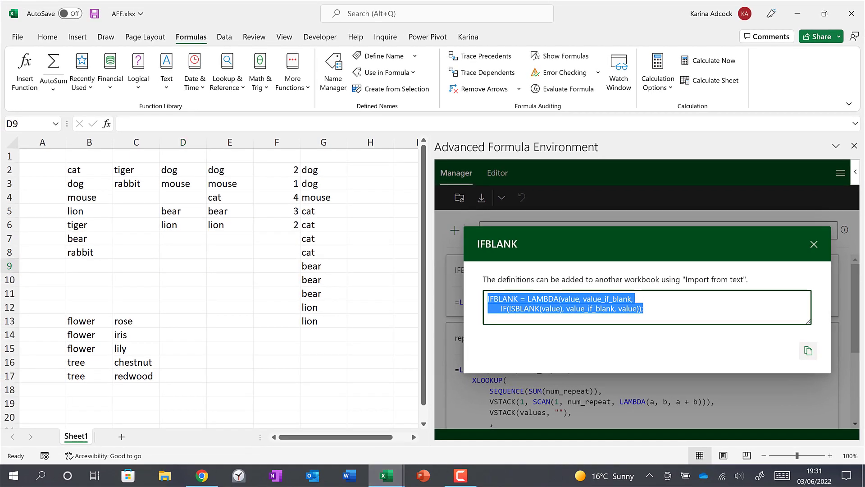
Step: Bring repeatXtimes.xlsx forward and show its Advanced Formula Environment in a widened pane
mouse_move(375, 457)
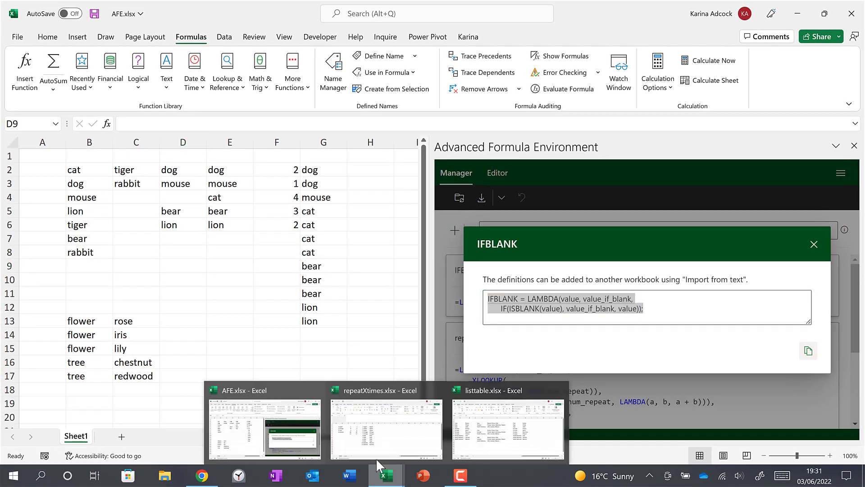
left_click(372, 425)
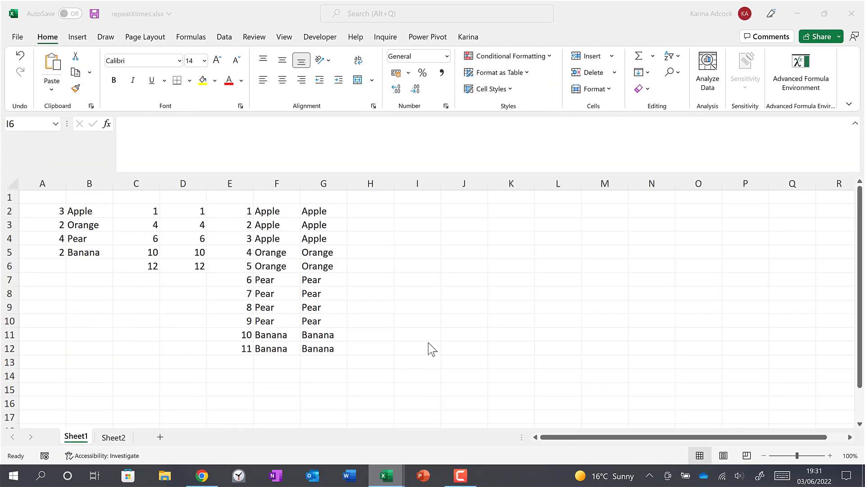
left_click(799, 75)
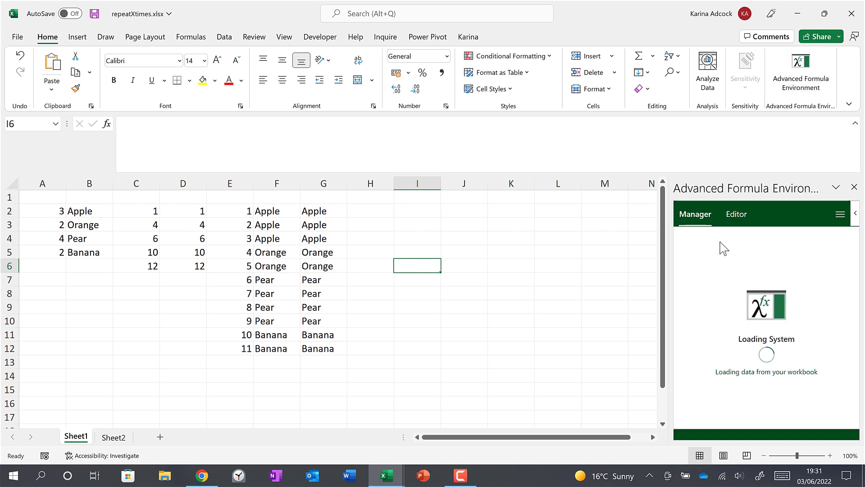
left_click_drag(548, 285, 365, 315)
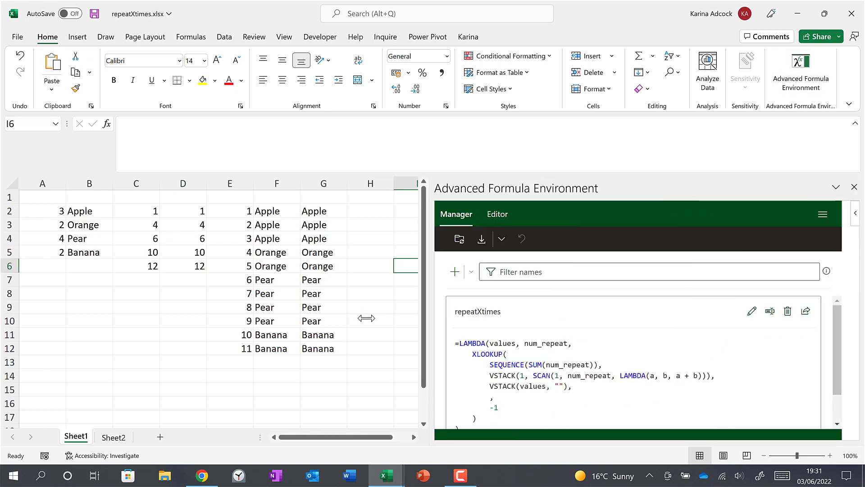
Step: Import the copied IFBLANK definition using Import from text
left_click(502, 247)
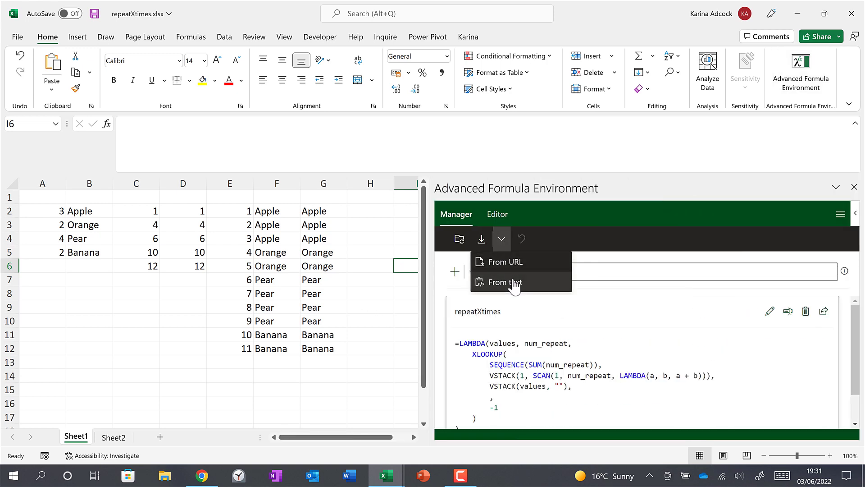
left_click(559, 289)
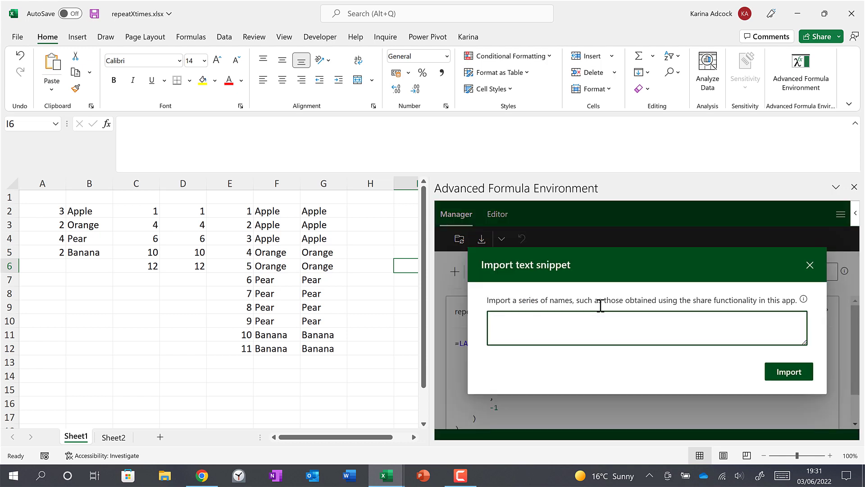
key("ctrl+v")
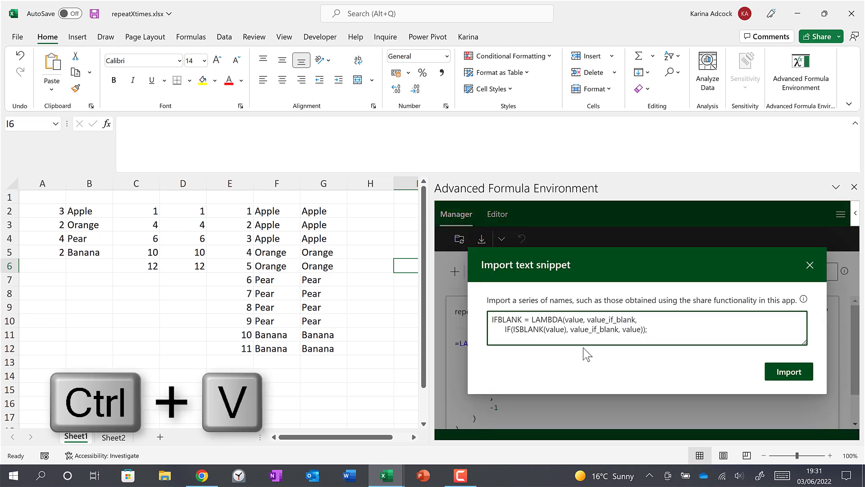
left_click(788, 379)
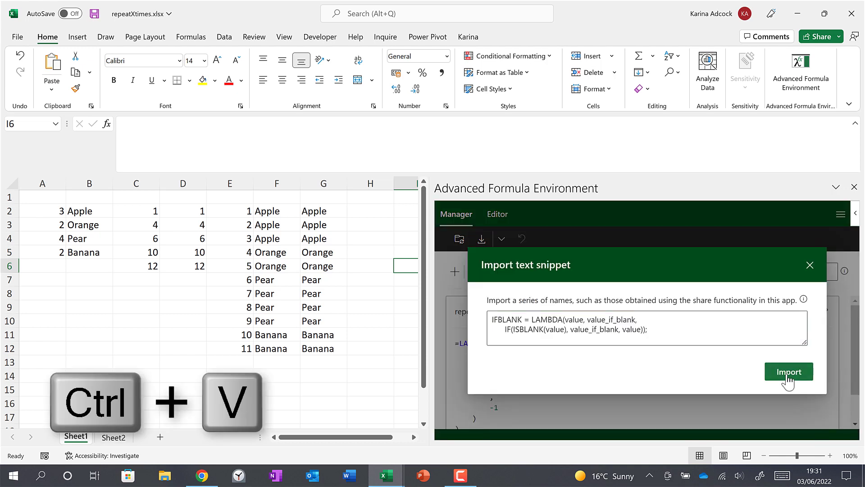
scroll(599, 314, "down", 3)
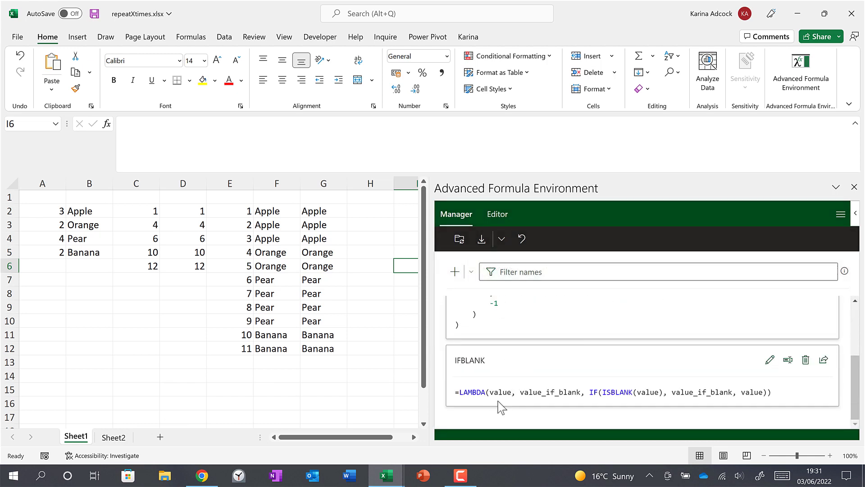
Step: Return to AFE.xlsx, close the IFBLANK share dialog, and show the Editor code
mouse_move(387, 475)
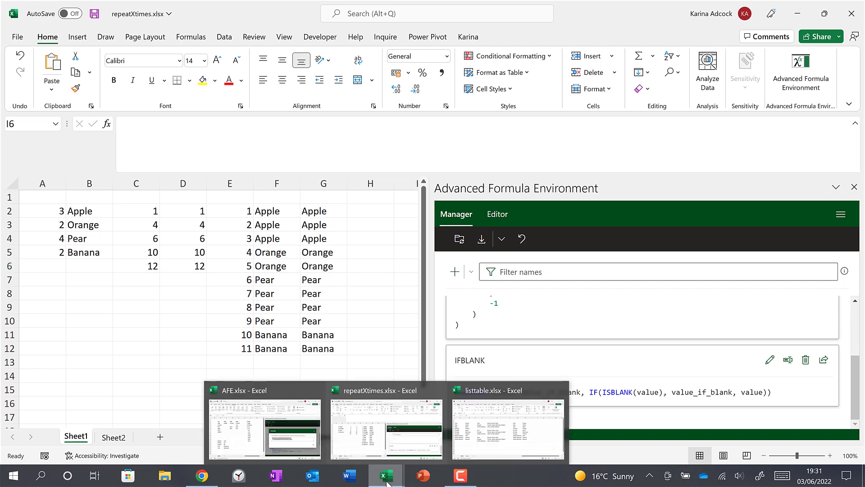
left_click(265, 428)
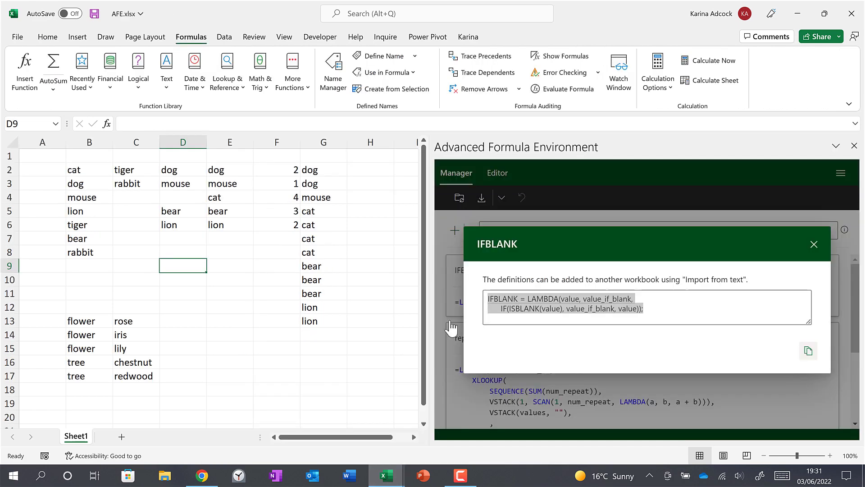
left_click(814, 243)
left_click(497, 172)
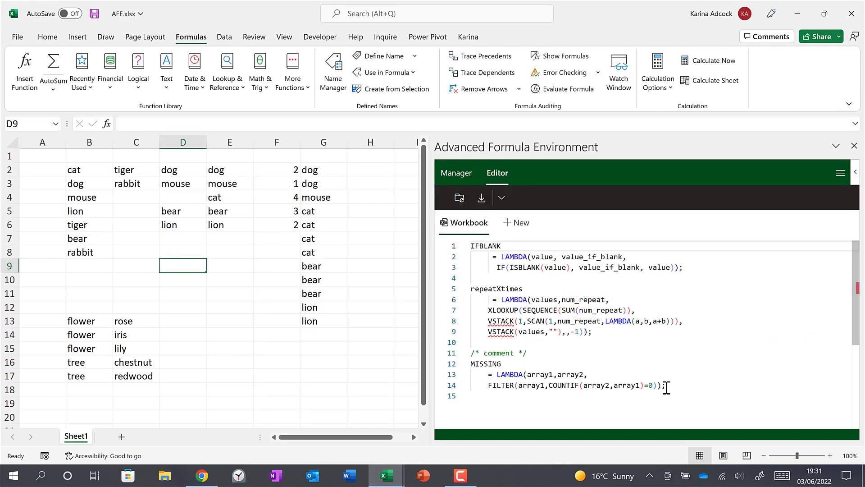
Step: Select the MISSING definition on lines 12–14, bring up its editing options, then deselect
left_click_drag(665, 385, 471, 364)
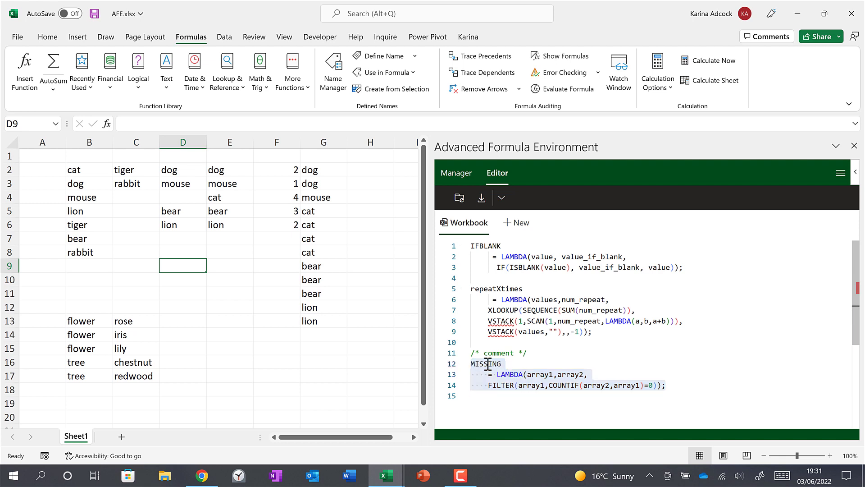
right_click(486, 363)
left_click(527, 319)
left_click(678, 389)
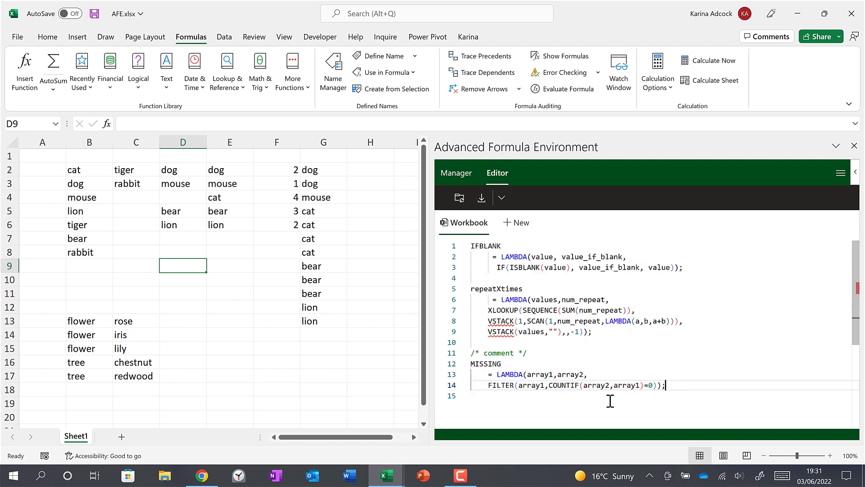
Step: In repeatXtimes.xlsx's editor, paste the MISSING LAMBDA on a new line after IFBLANK and sync
mouse_move(389, 481)
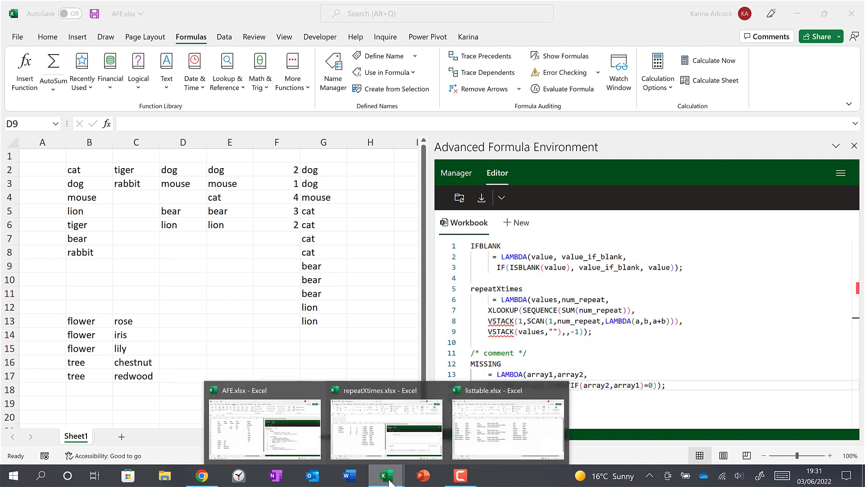
left_click(390, 417)
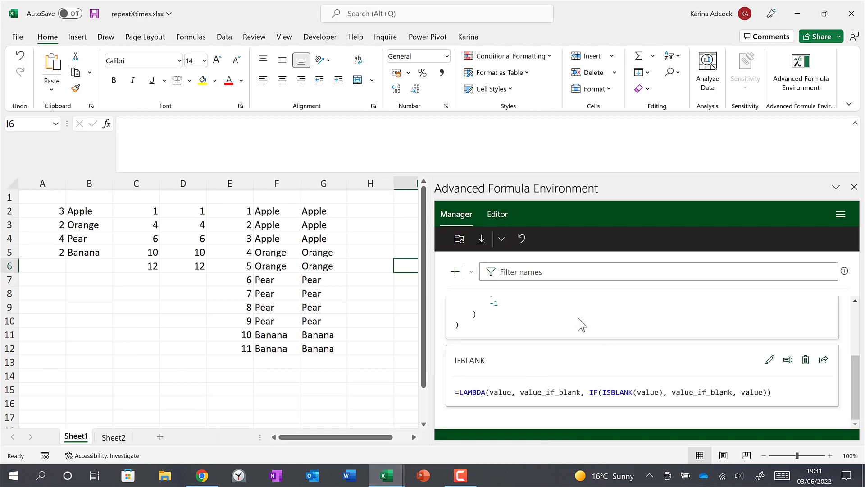
left_click(507, 223)
scroll(631, 334, "down", 3)
scroll(676, 344, "up", 2)
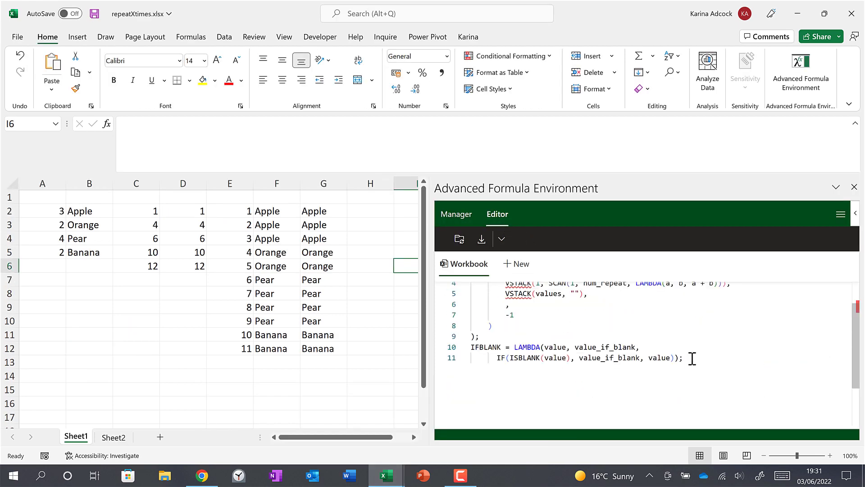
left_click(693, 358)
key("Return")
key("Return")
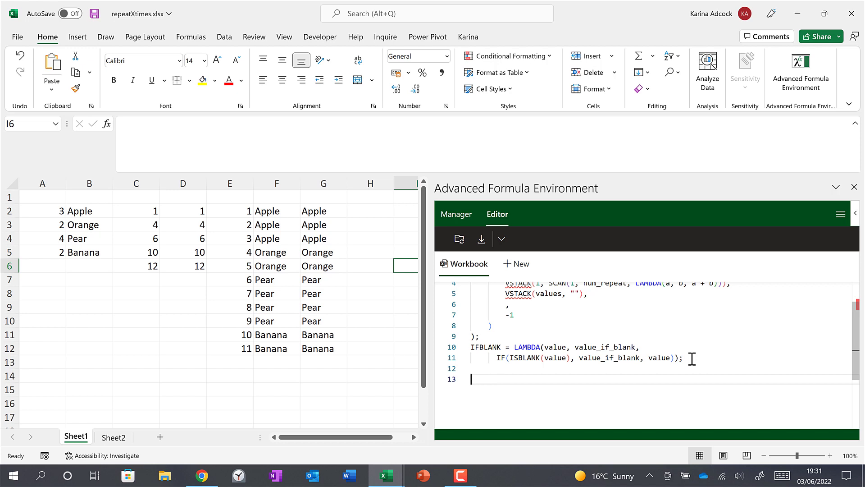
key("ctrl+v")
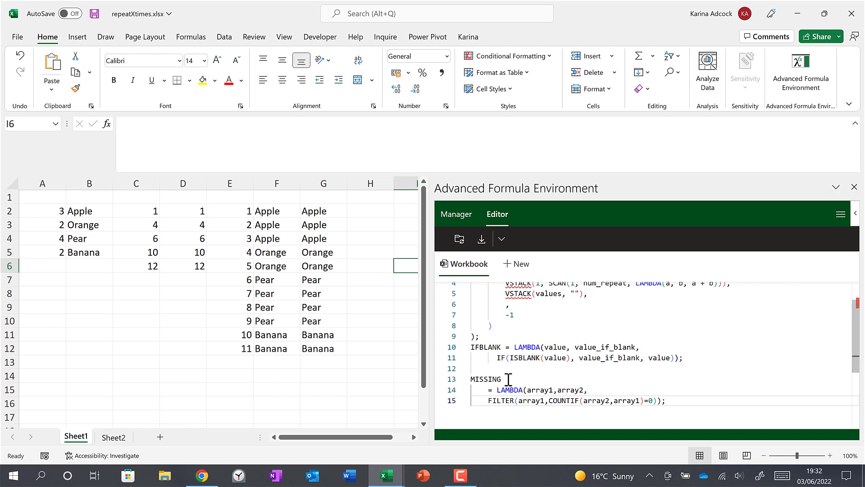
left_click(459, 238)
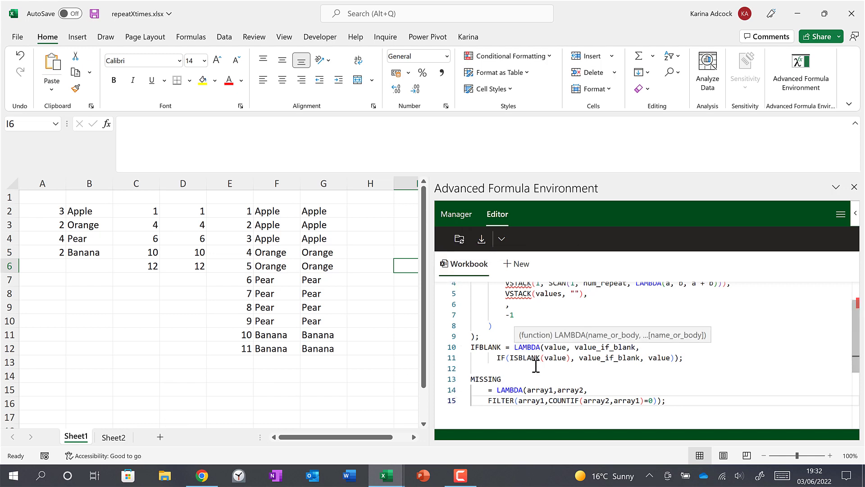
Step: Return to AFE.xlsx, then switch over to the web browser
mouse_move(387, 475)
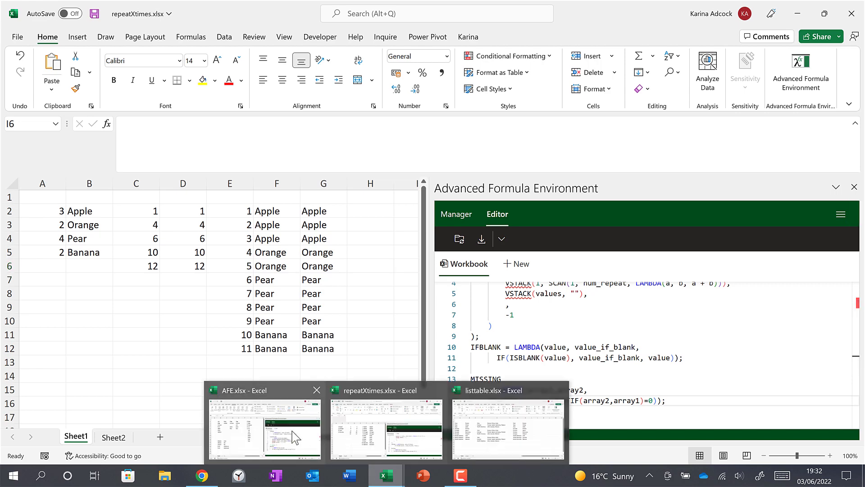
left_click(266, 421)
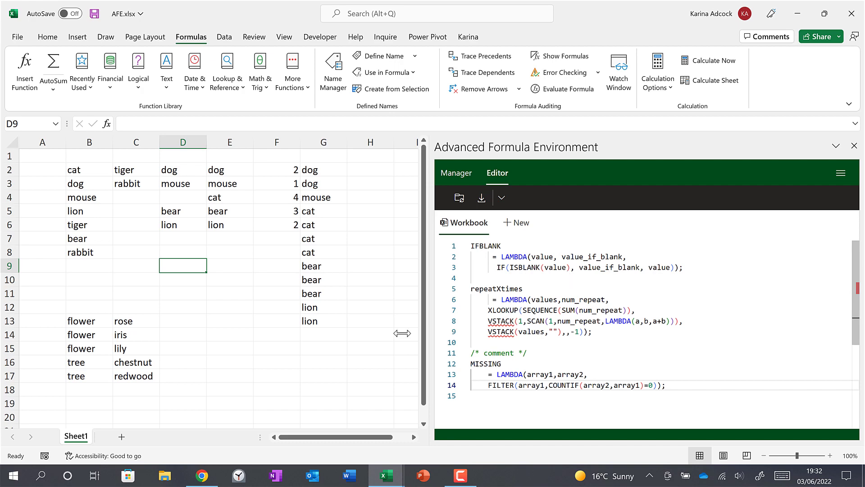
left_click(202, 475)
Step: Go to the Announcing LAMBDAs post's Importing section and follow the aka.ms/LAMBDAGist link
left_click(331, 9)
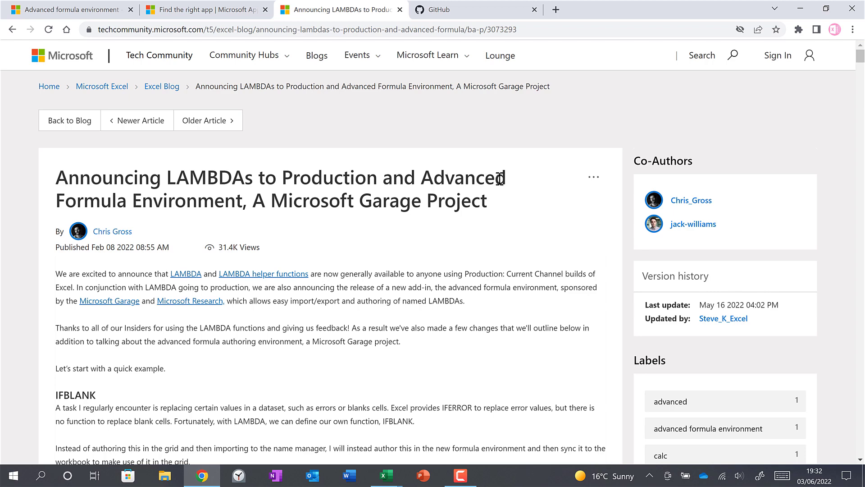
left_click_drag(861, 63, 855, 173)
left_click(100, 292)
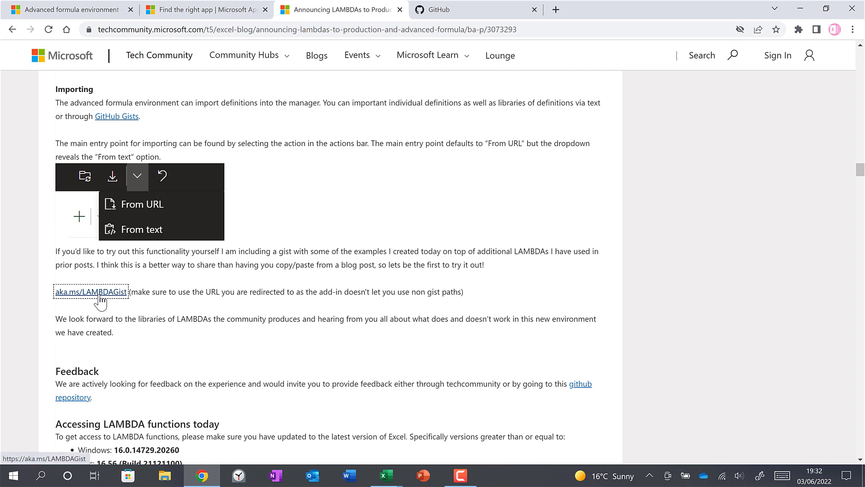
left_click(100, 297)
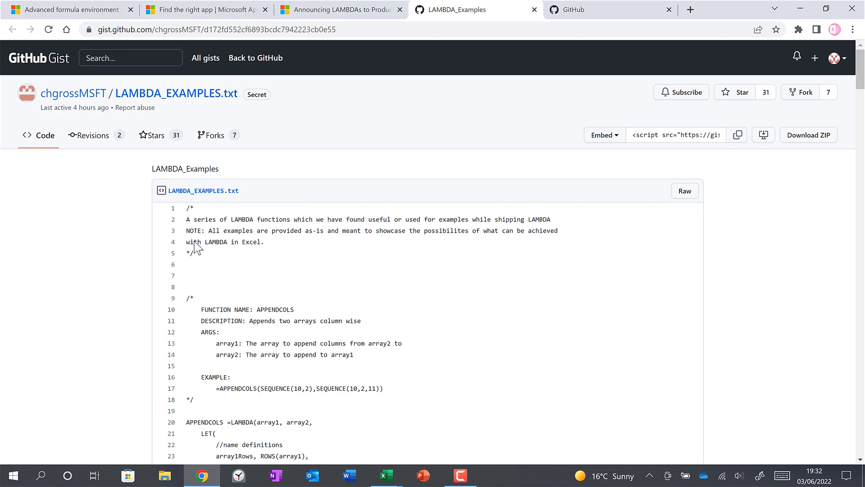
Step: Copy the LAMBDA_EXAMPLES.txt gist's web address and return to the AFE.xlsx workbook in Excel
scroll(318, 225, "down", 15)
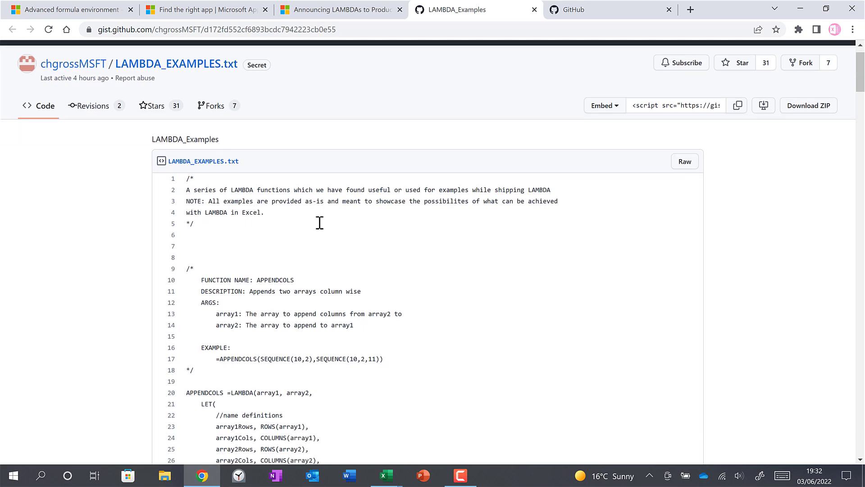
scroll(317, 232, "up", 15)
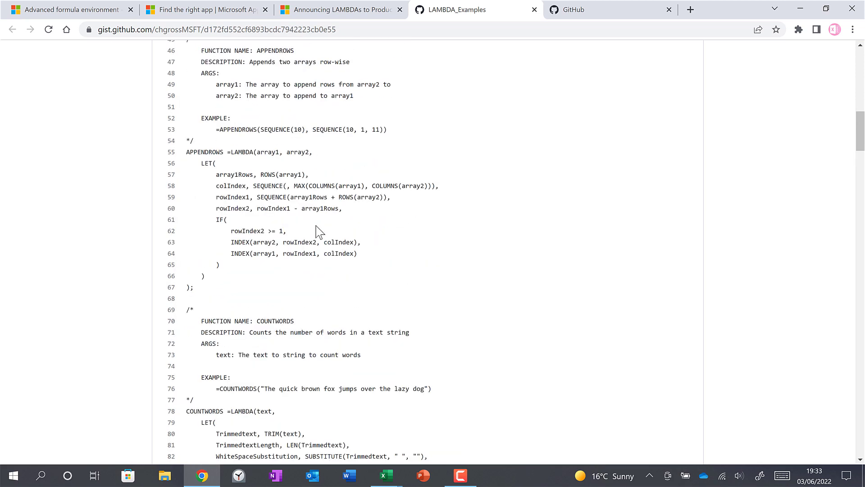
left_click(230, 29)
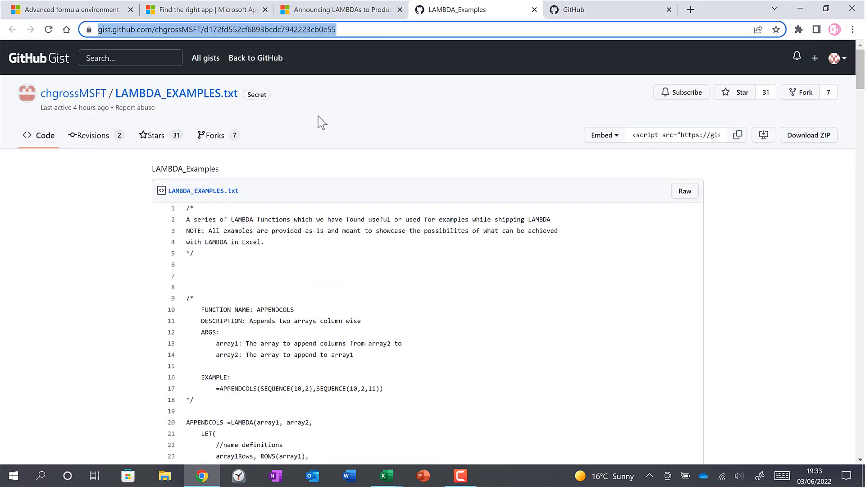
key("ctrl+c")
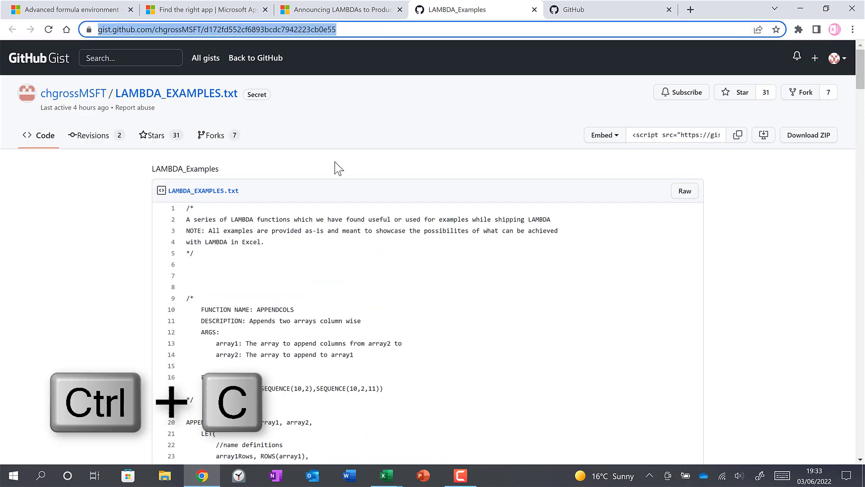
mouse_move(387, 479)
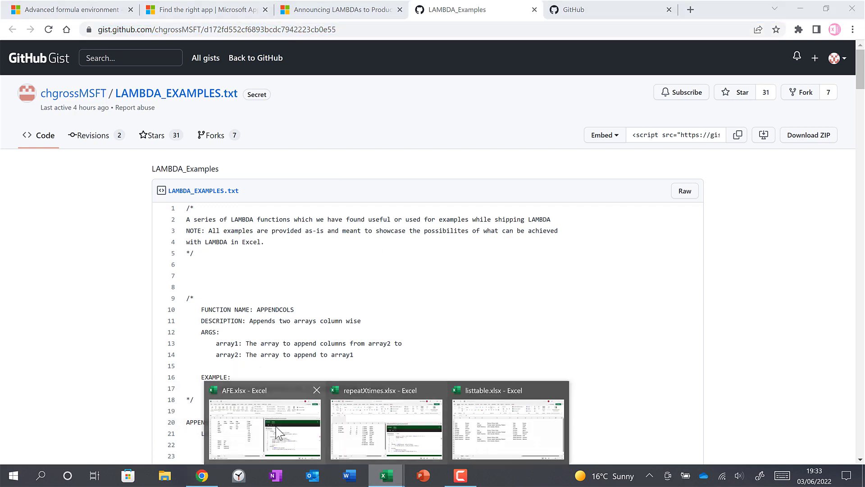
left_click(257, 419)
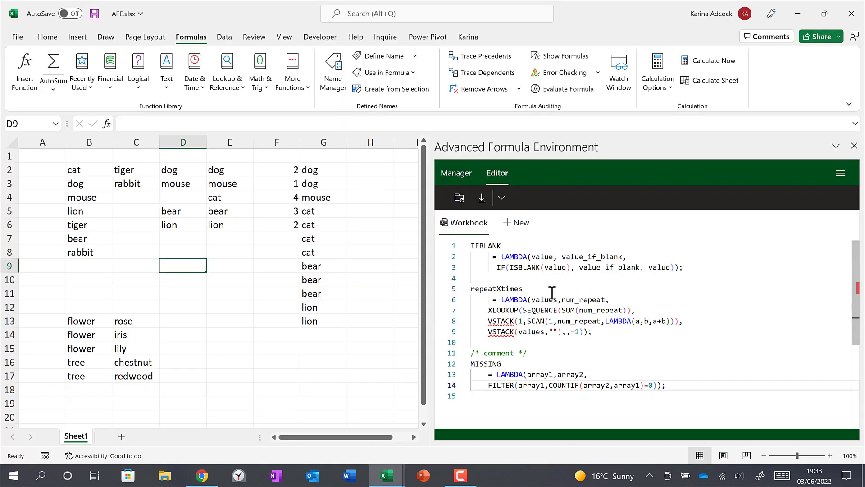
Step: Import the gist from its pasted URL into a new namespace named CG
left_click(501, 197)
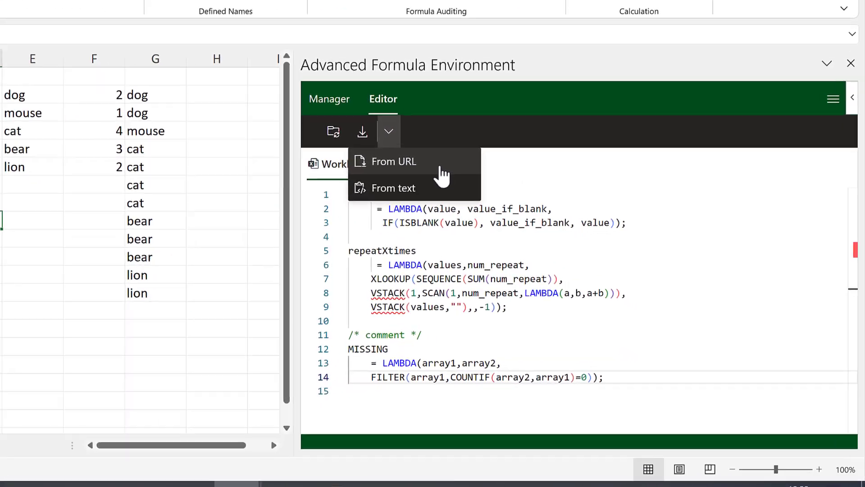
left_click(440, 169)
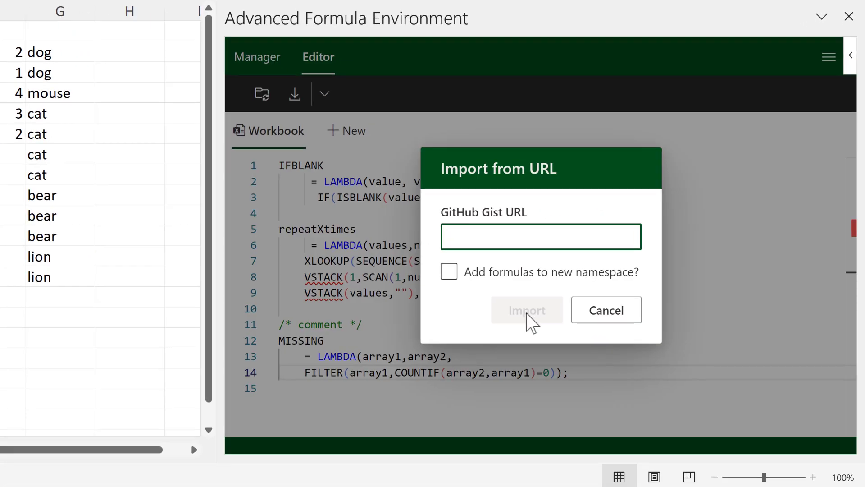
key("ctrl+v")
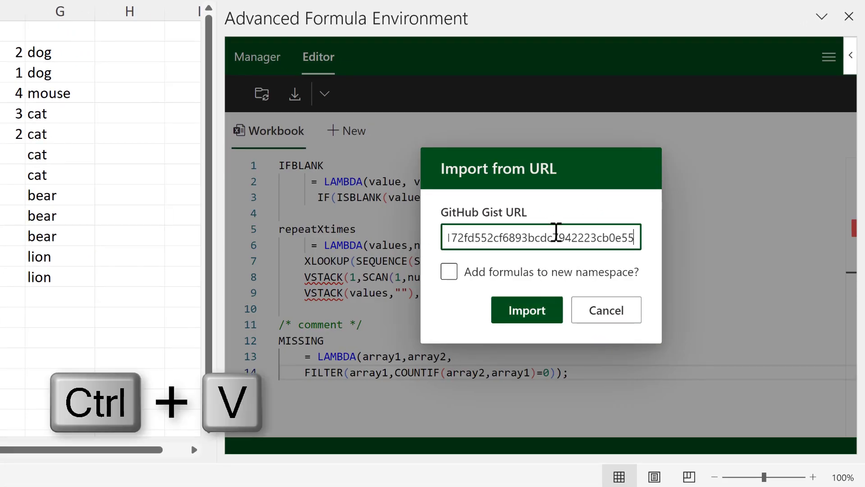
left_click_drag(553, 238, 521, 237)
key("shift+Home")
left_click(455, 237)
left_click(449, 272)
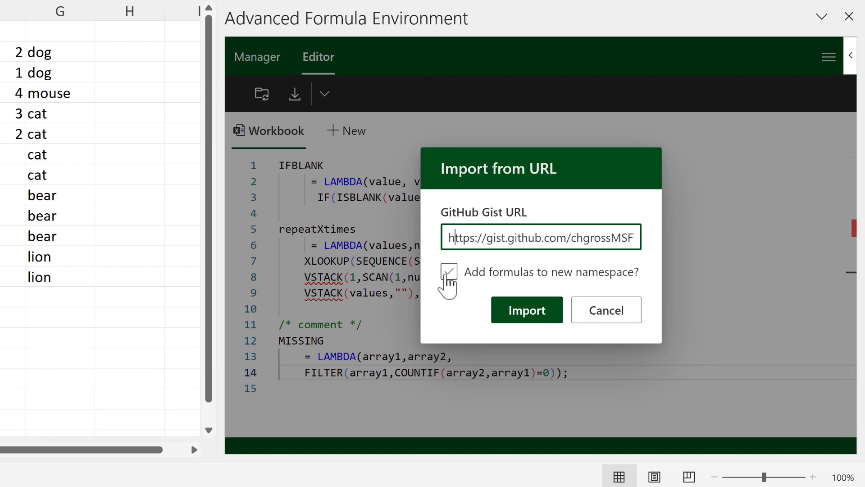
left_click(449, 272)
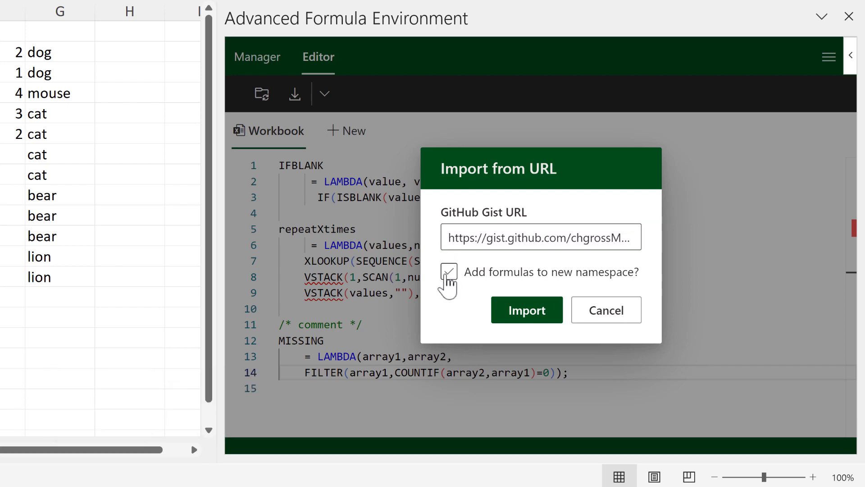
left_click(470, 293)
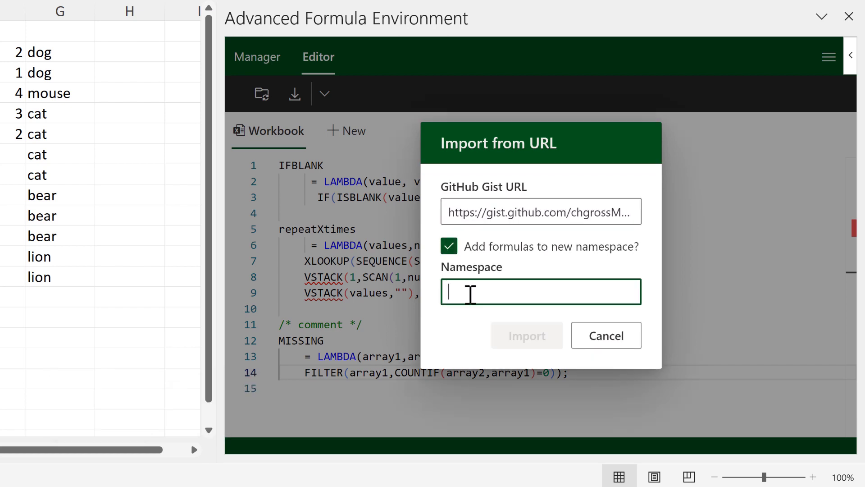
type("c")
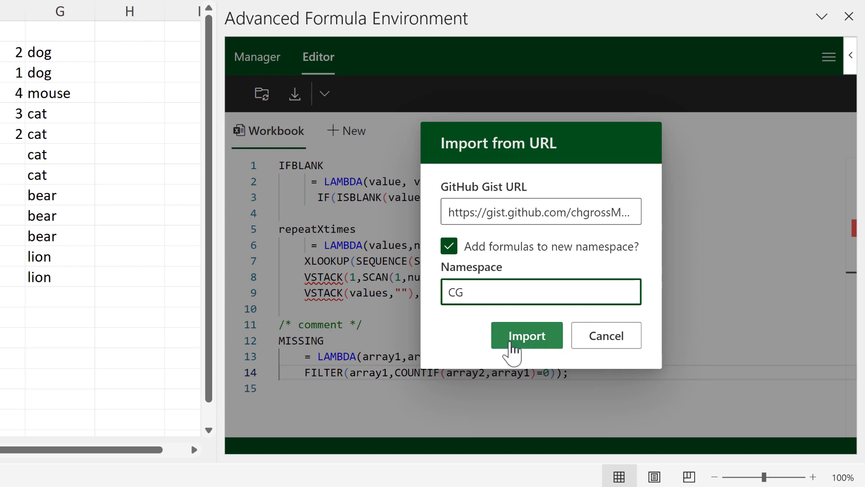
left_click(512, 344)
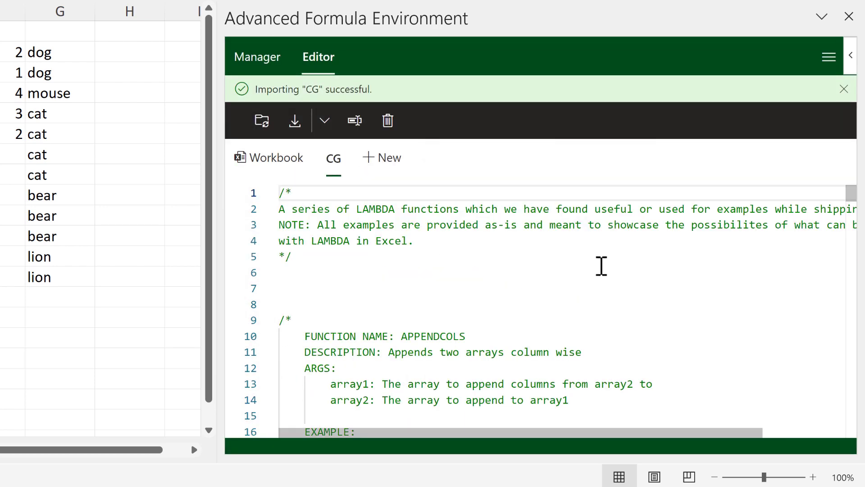
Step: Scroll through the imported CG LAMBDA code and compare it with the Workbook's own definitions
left_click(432, 238)
scroll(453, 236, "down", 8)
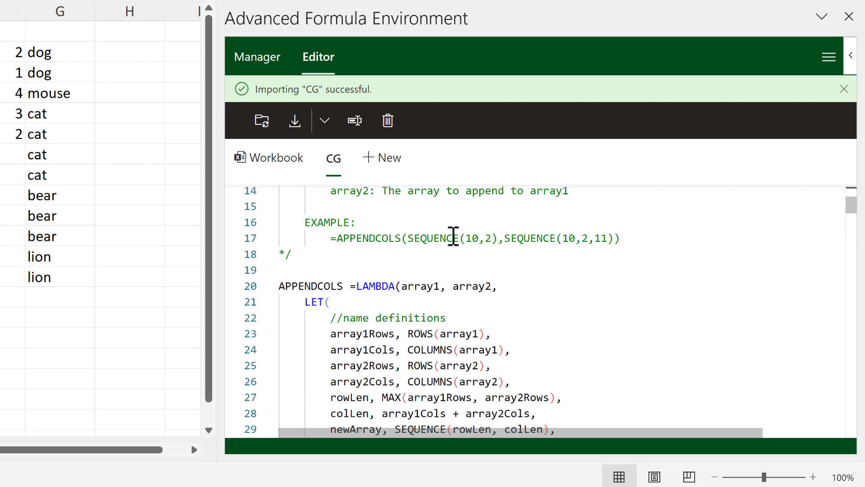
scroll(453, 236, "down", 20)
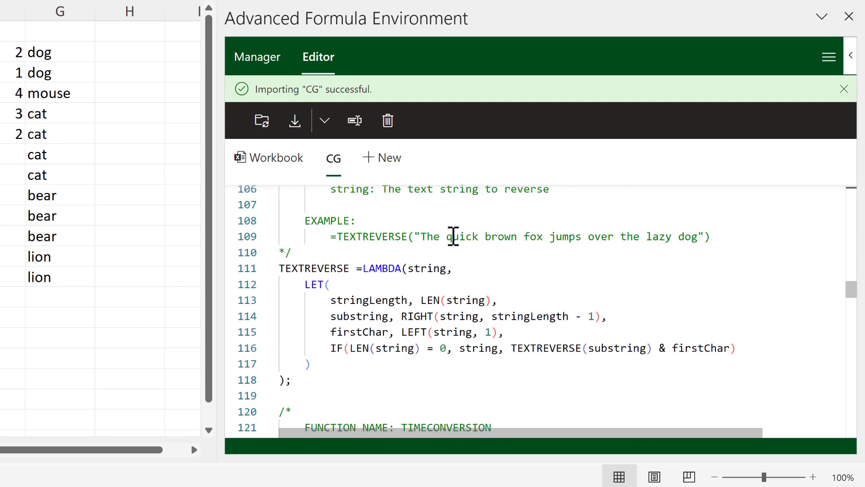
scroll(453, 235, "up", 17)
scroll(453, 236, "up", 18)
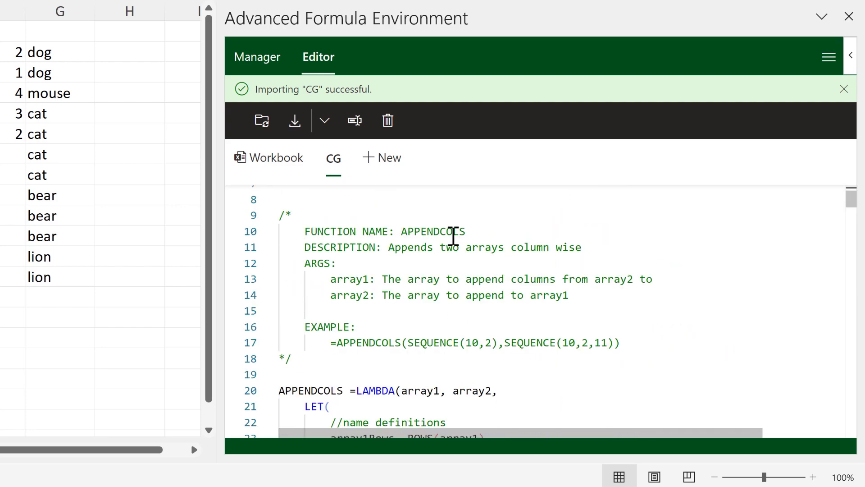
left_click(292, 170)
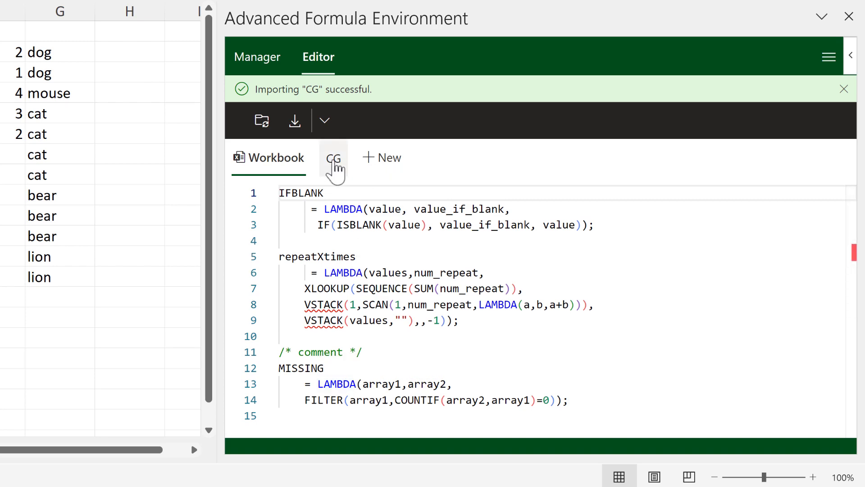
left_click(334, 162)
Step: Review the CG definitions again and cancel the New namespace dialog without adding one
scroll(424, 245, "down", 5)
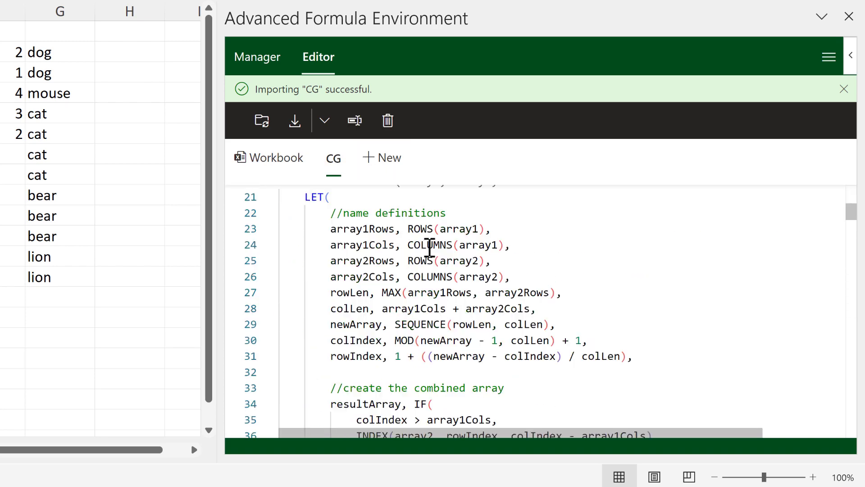
scroll(429, 247, "down", 15)
scroll(429, 247, "up", 7)
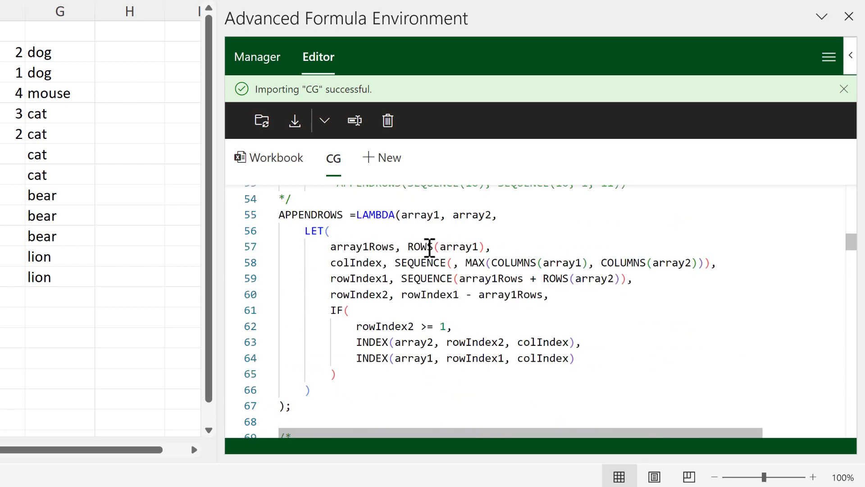
scroll(430, 247, "up", 13)
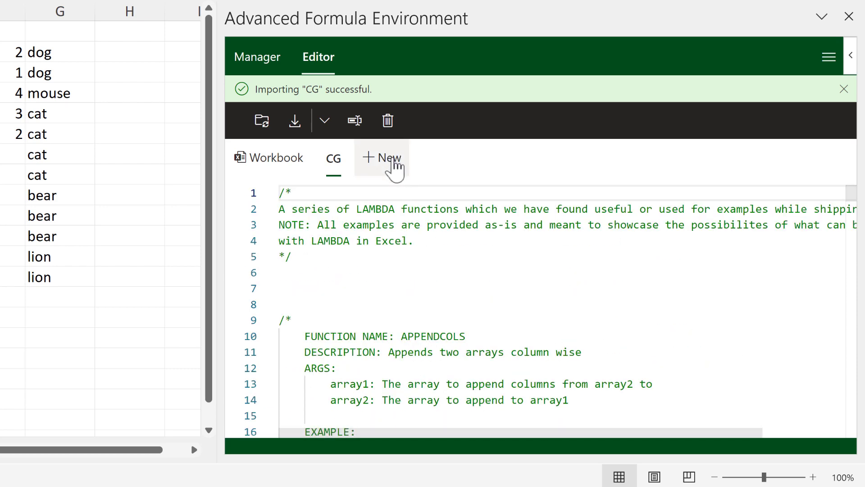
left_click(391, 160)
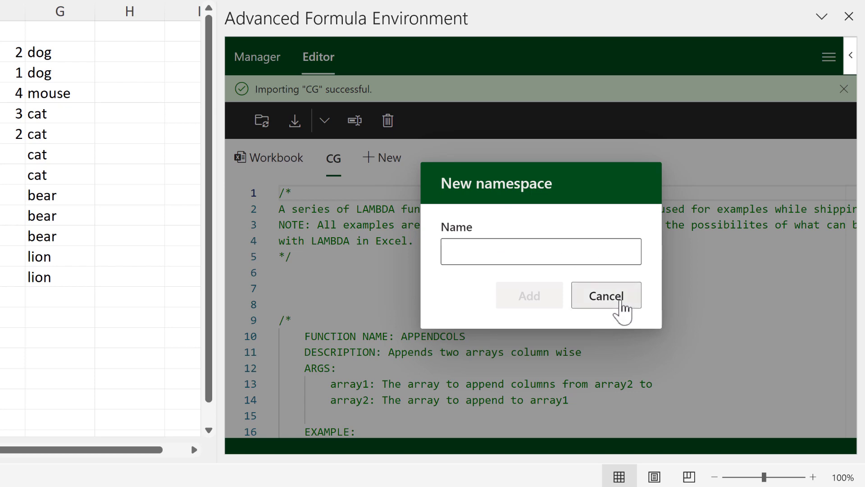
left_click(620, 303)
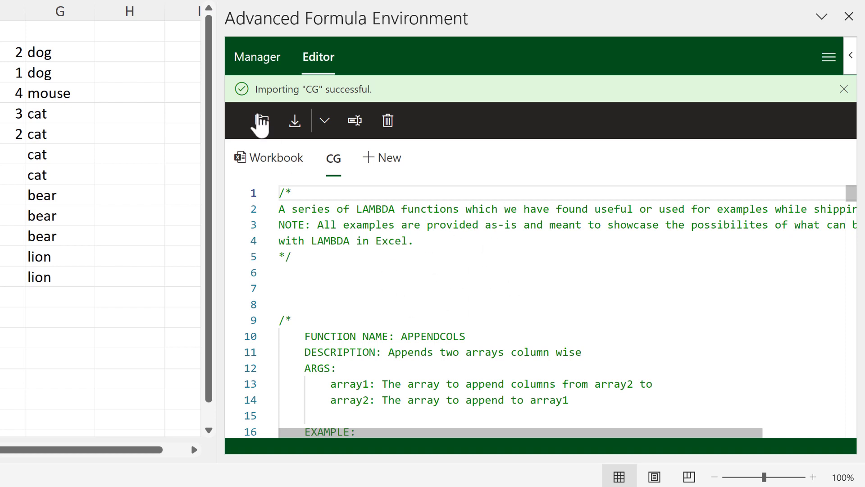
Step: Sync the CG namespace and enter =CG.APPENDROWS(E2:E6,F2:F6) in cell H2
left_click(260, 126)
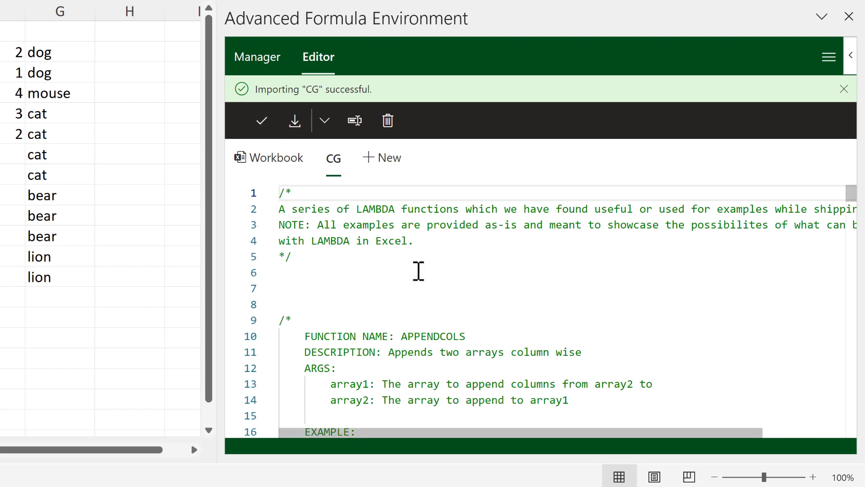
left_click(128, 58)
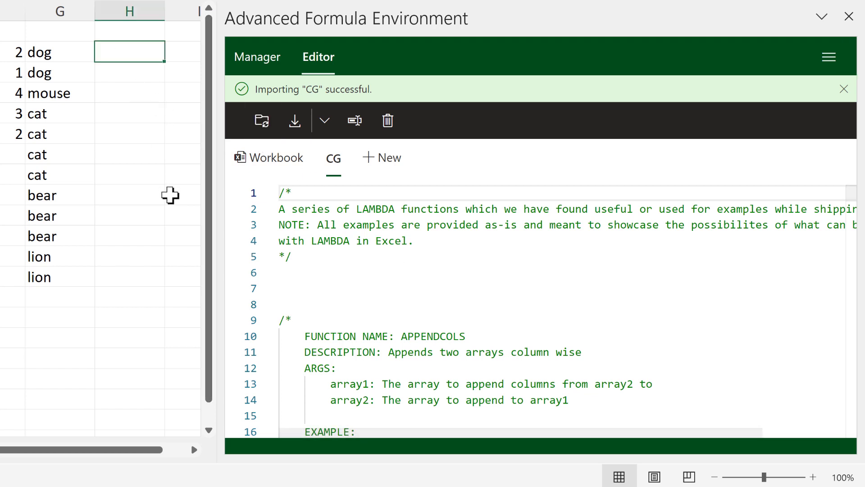
type("=cg.")
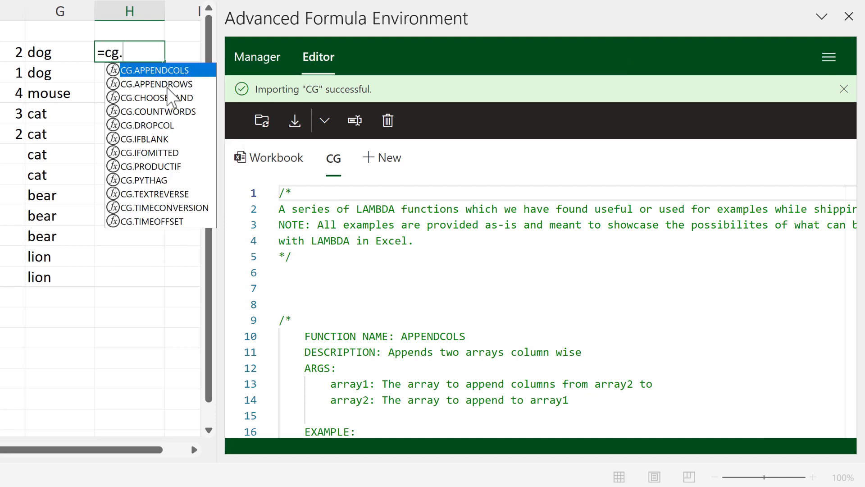
double_click(167, 86)
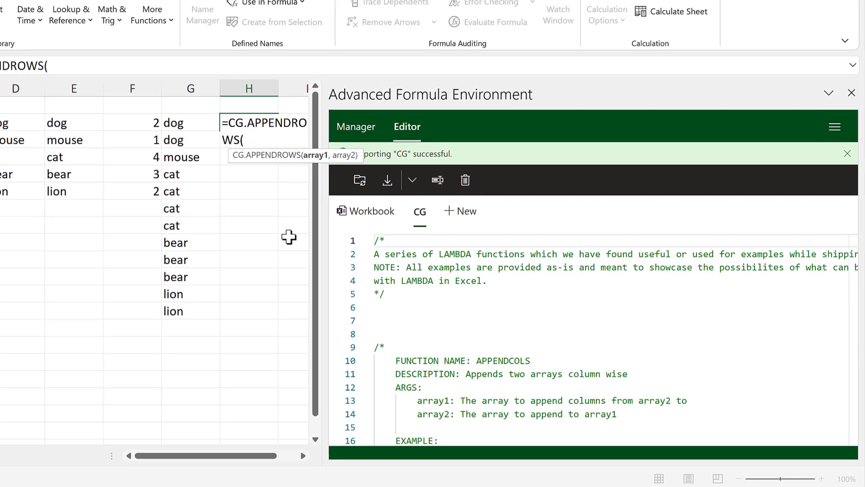
left_click_drag(73, 129, 86, 194)
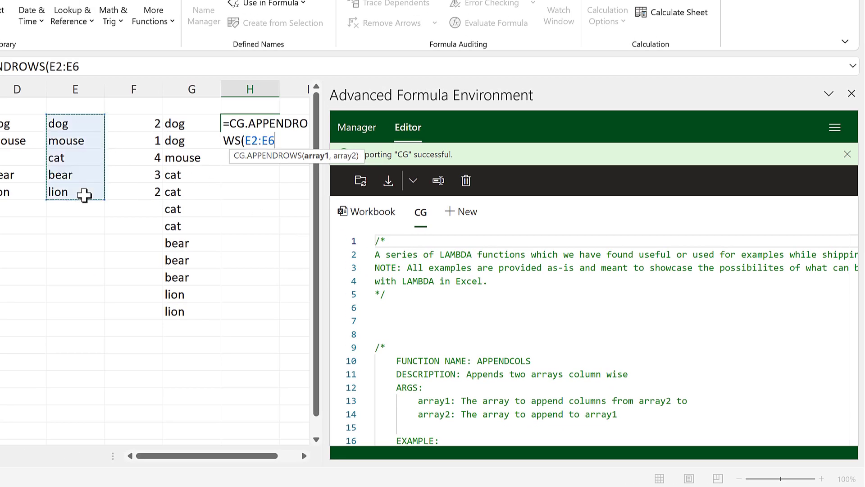
type(",")
left_click_drag(126, 125, 134, 195)
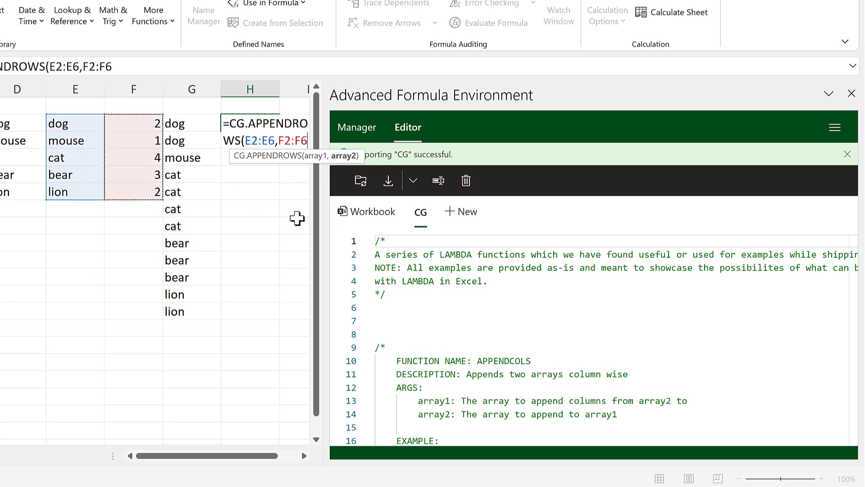
key("Return")
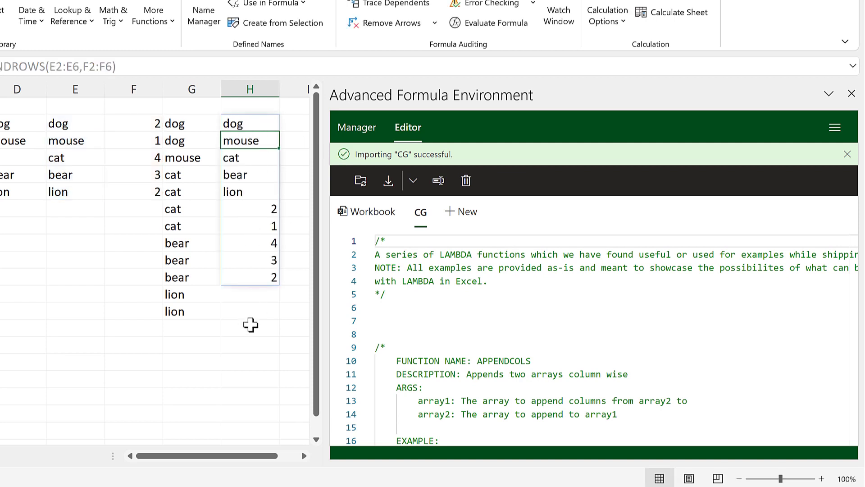
left_click(251, 315)
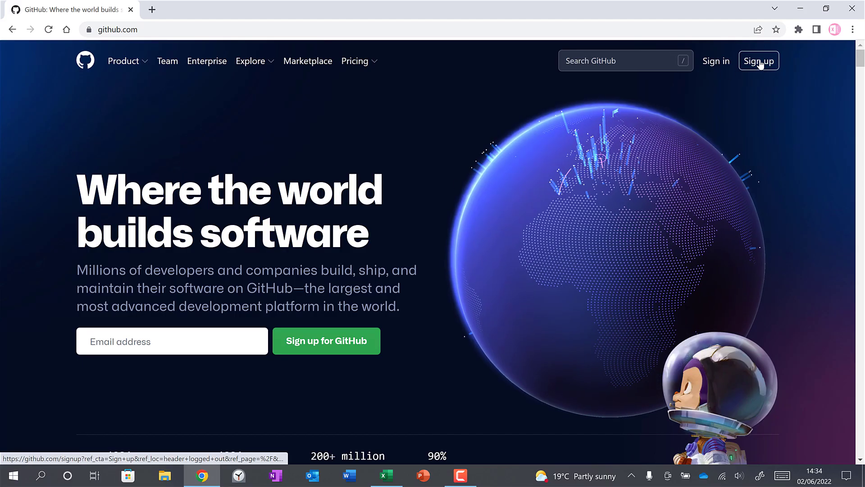
Step: Start a GitHub sign-up with the e-mail, password and username, declining product update e-mails
left_click(760, 64)
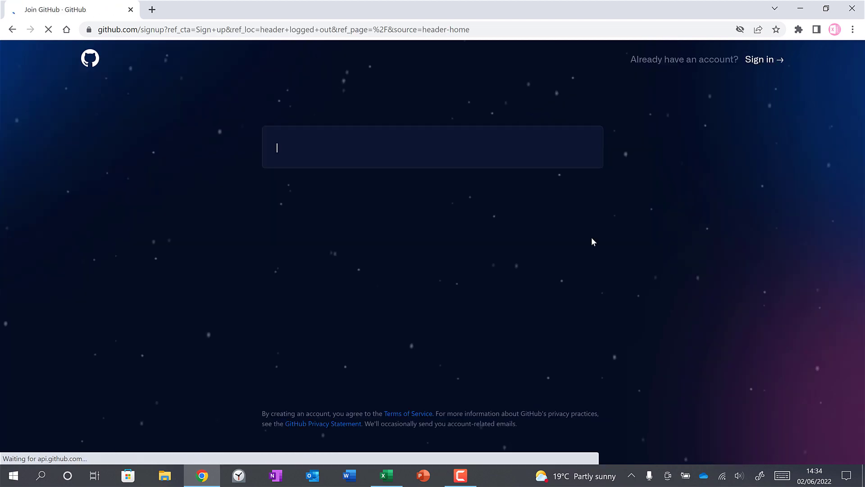
key("ctrl+v")
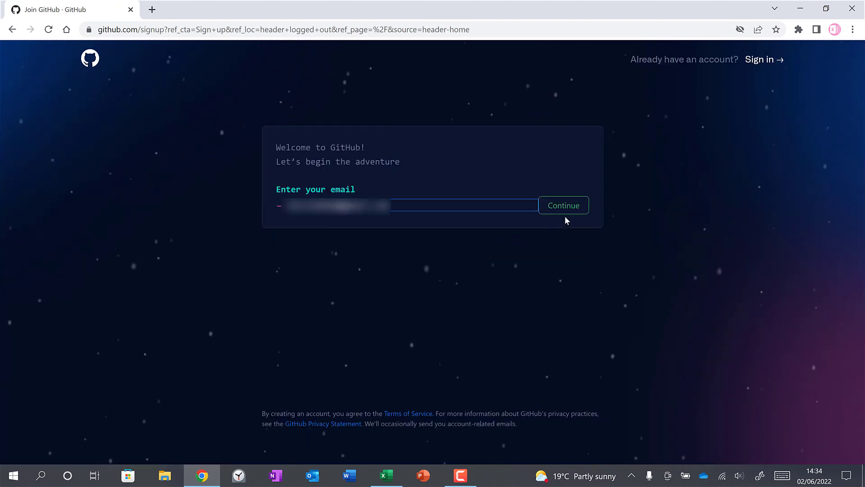
left_click(564, 205)
key("ctrl+v")
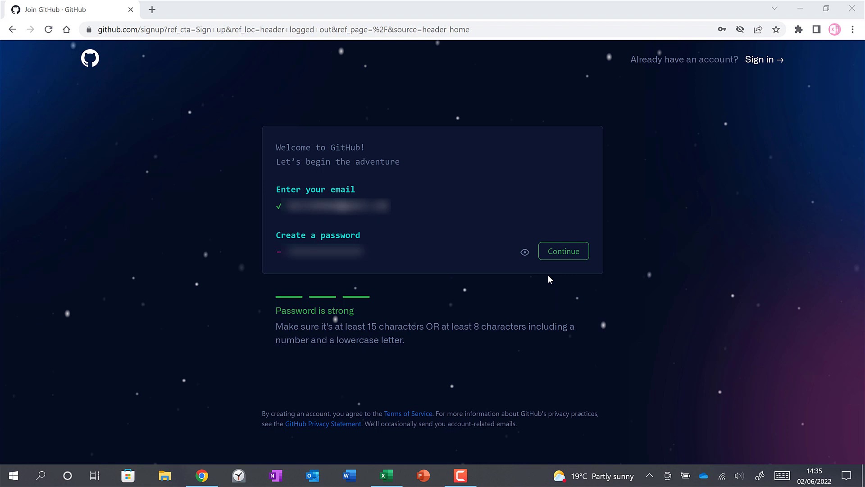
left_click(566, 255)
type("DrKarinaAdcock")
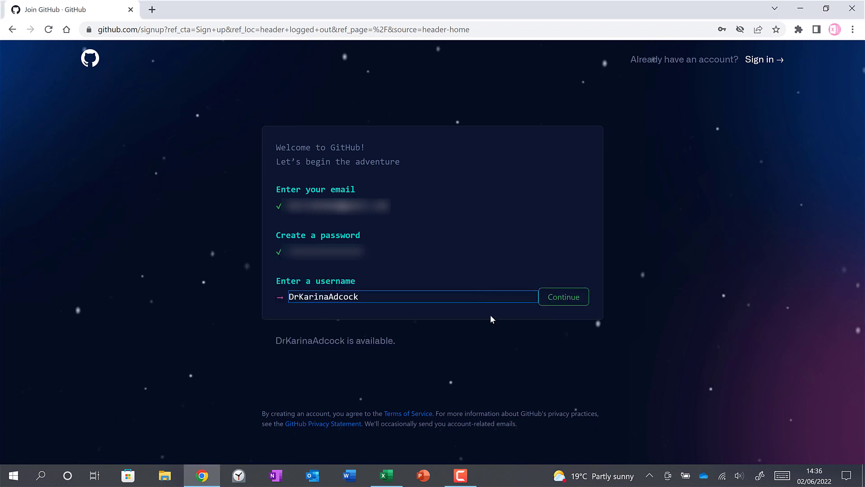
left_click(565, 298)
type("n")
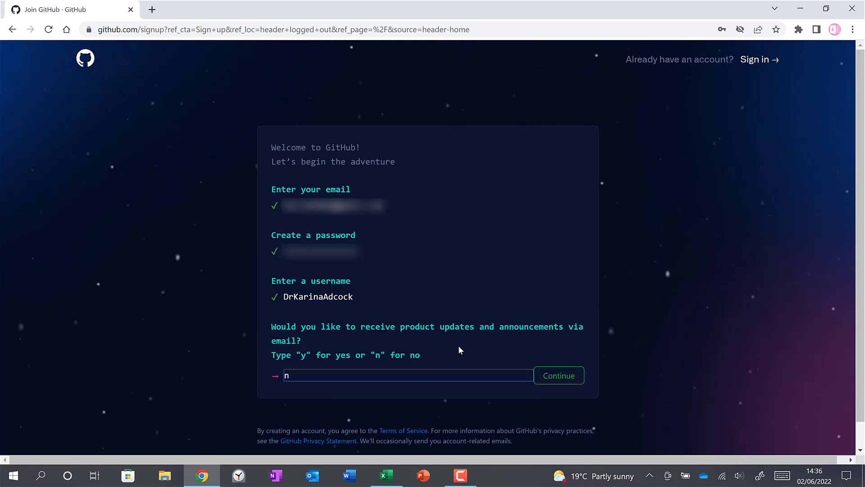
left_click(550, 378)
Step: Solve the spiral galaxy verification puzzle and create the account
left_click(330, 314)
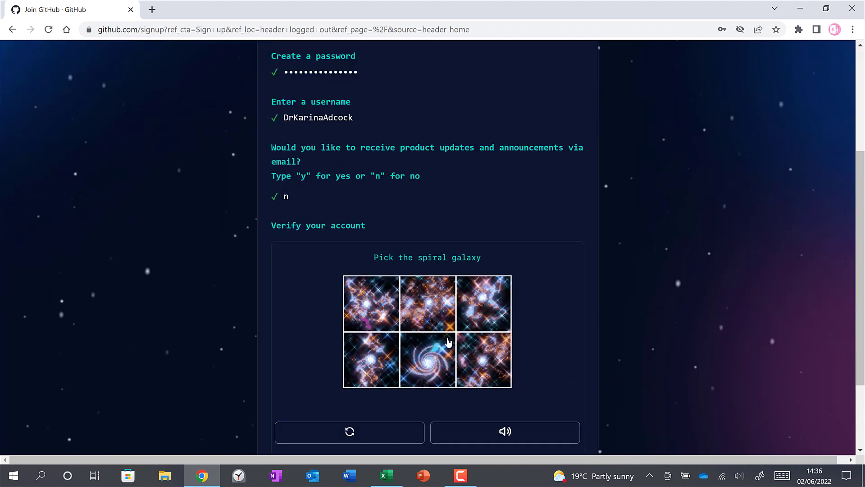
left_click(425, 358)
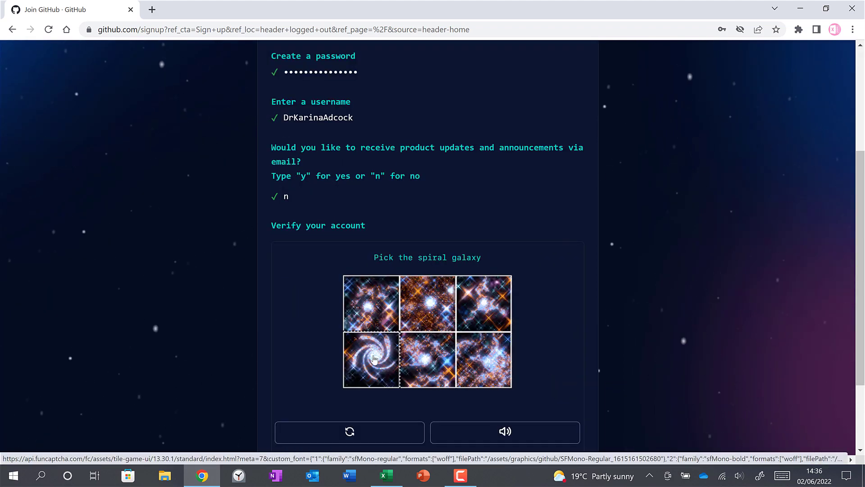
left_click(371, 358)
left_click(438, 365)
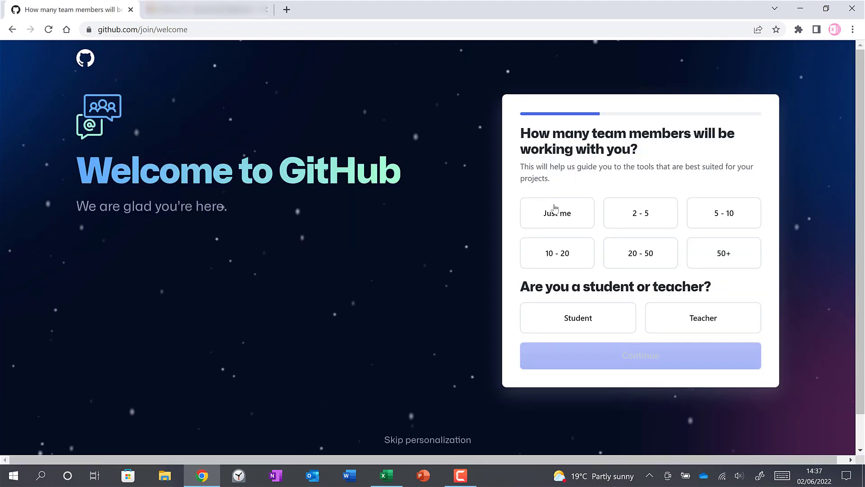
Step: Answer the welcome survey with Just me, Teacher and Collaborative coding, then continue on the free plan
left_click(555, 208)
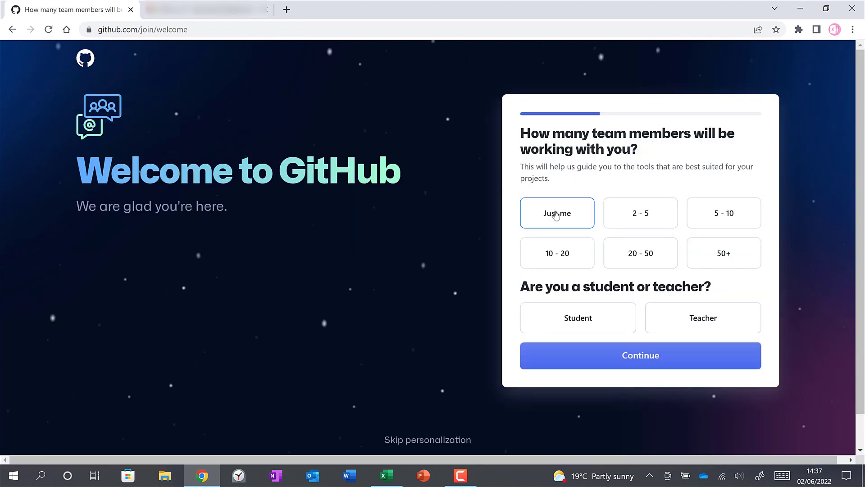
left_click(670, 321)
left_click(649, 358)
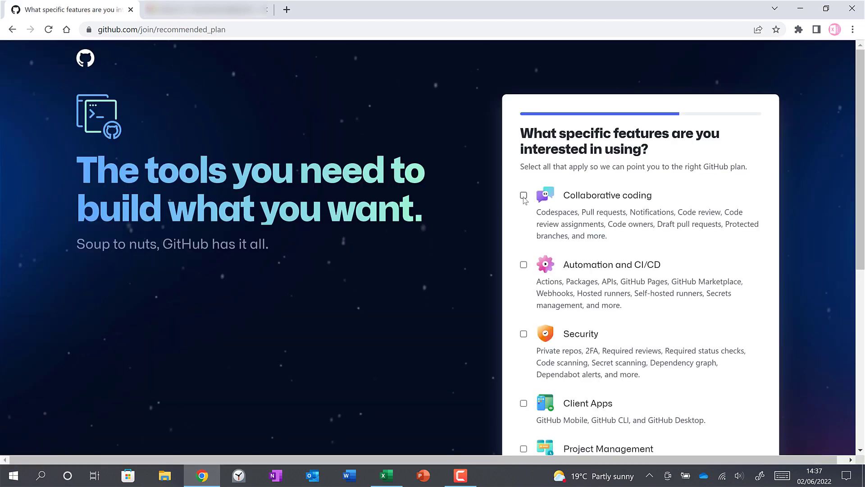
left_click(523, 195)
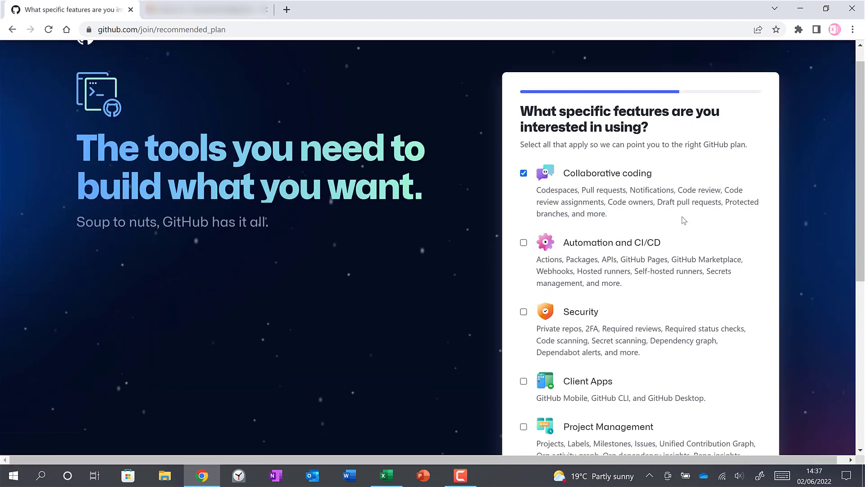
scroll(639, 299, "down", 5)
left_click(637, 318)
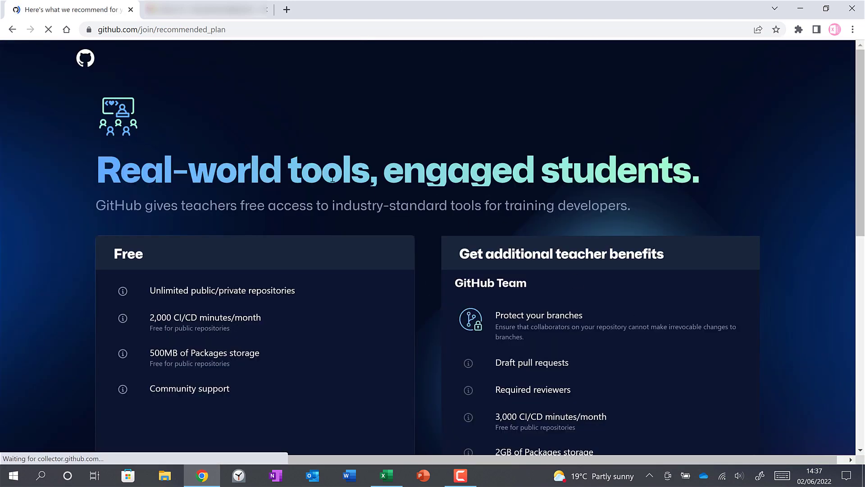
scroll(237, 220, "down", 1)
scroll(235, 221, "down", 8)
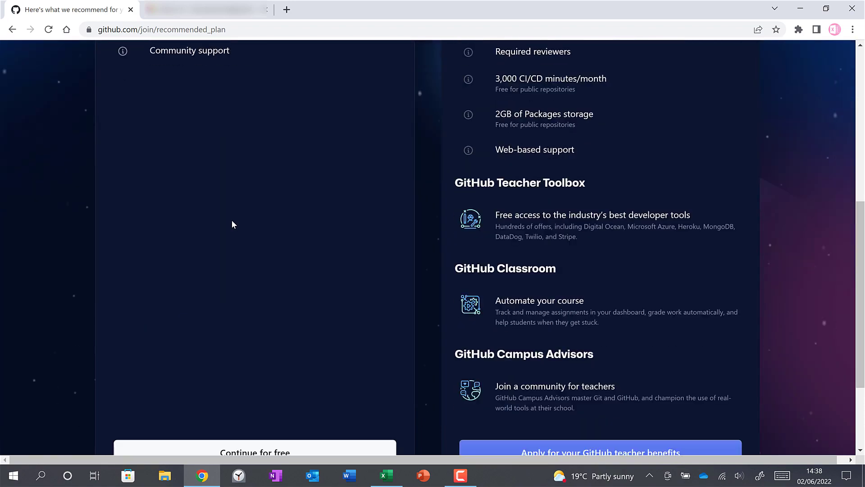
left_click(266, 330)
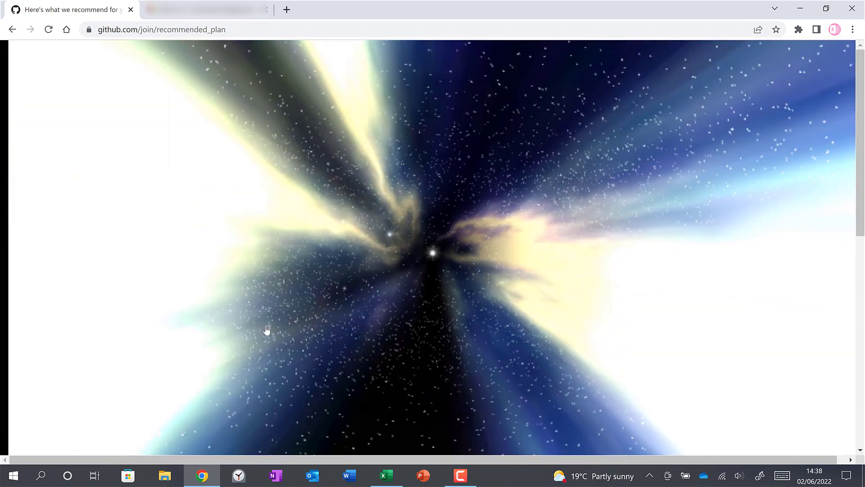
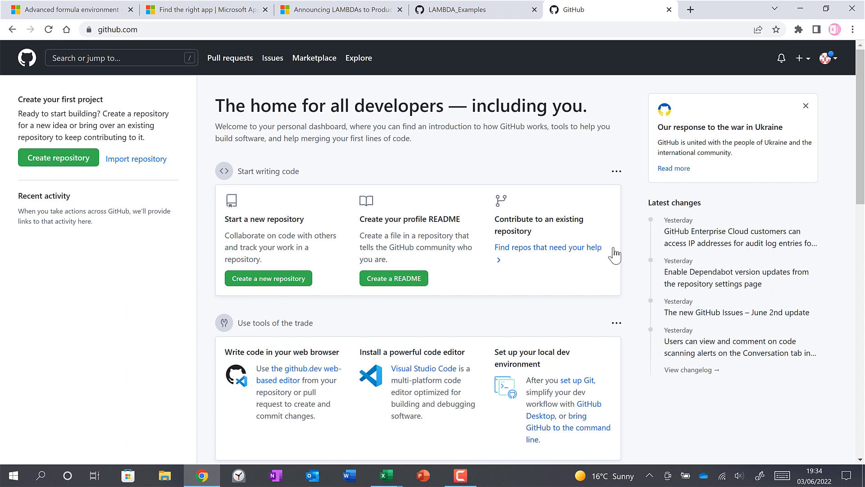
Step: Start a new GitHub gist named KA_LAMBDAs.txt, then return to the listtable.xlsx workbook
left_click(804, 58)
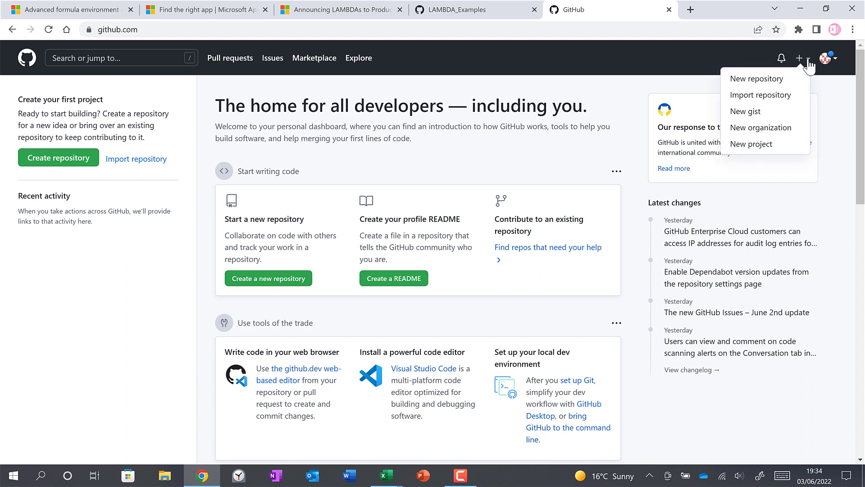
left_click(773, 113)
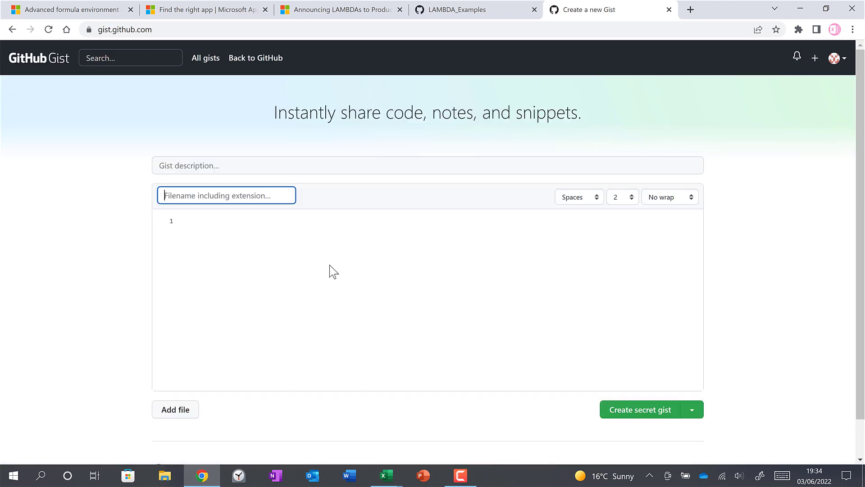
type("KA_LAMBDAs.txt")
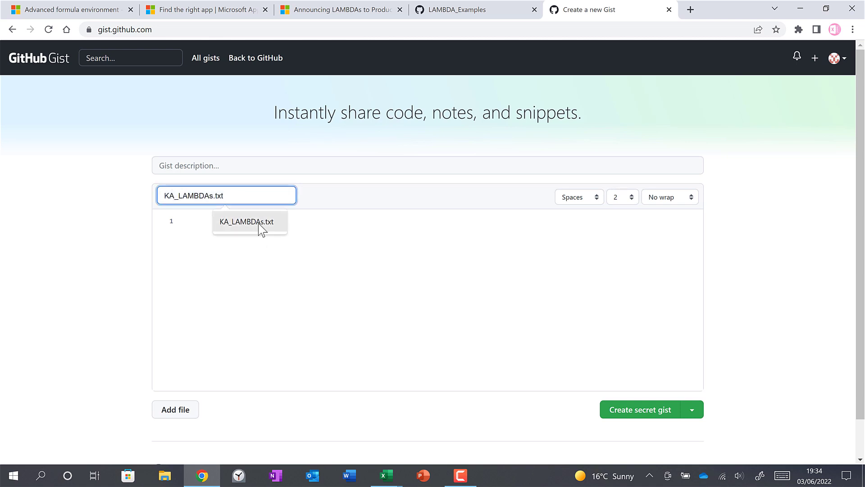
left_click(258, 223)
left_click(204, 223)
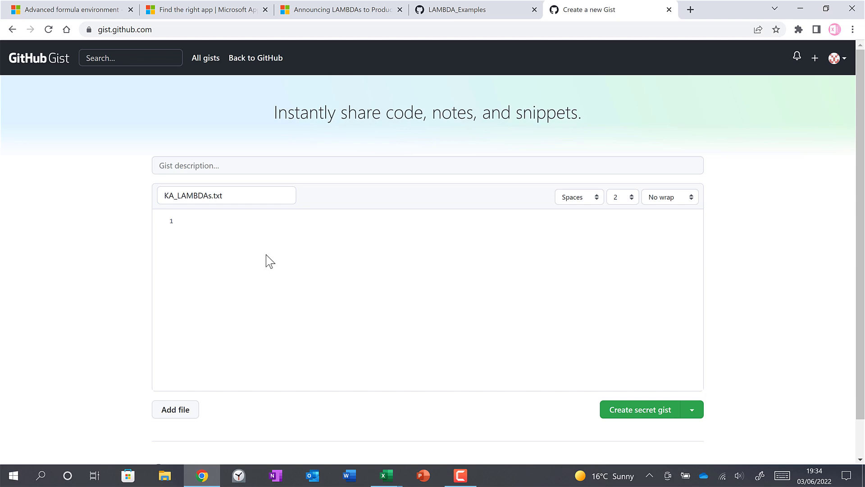
mouse_move(385, 474)
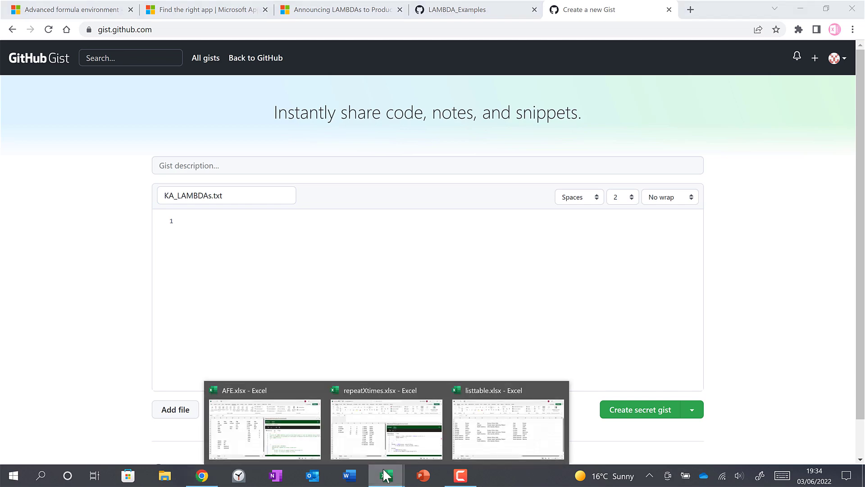
left_click(476, 437)
Step: Copy D7's LAMBDA formula text from the formula bar, excluding its (A3:B12) argument
left_click(228, 235)
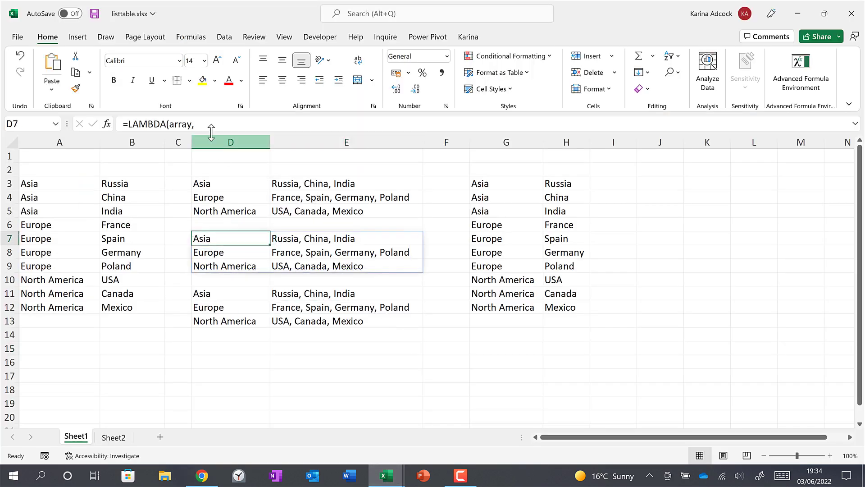
left_click_drag(210, 196, 207, 205)
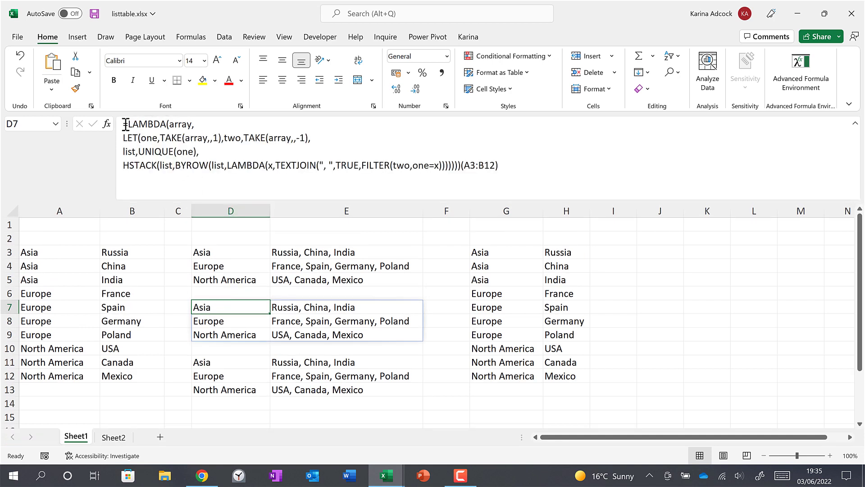
left_click_drag(126, 124, 469, 163)
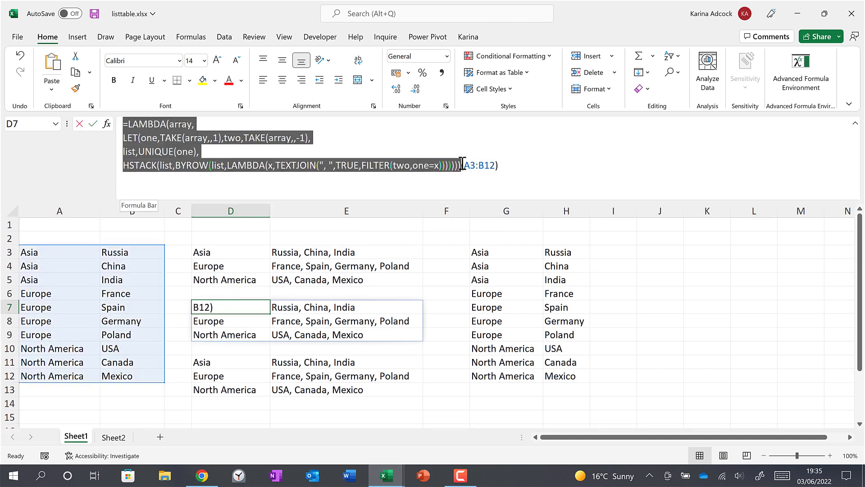
key("ctrl+c")
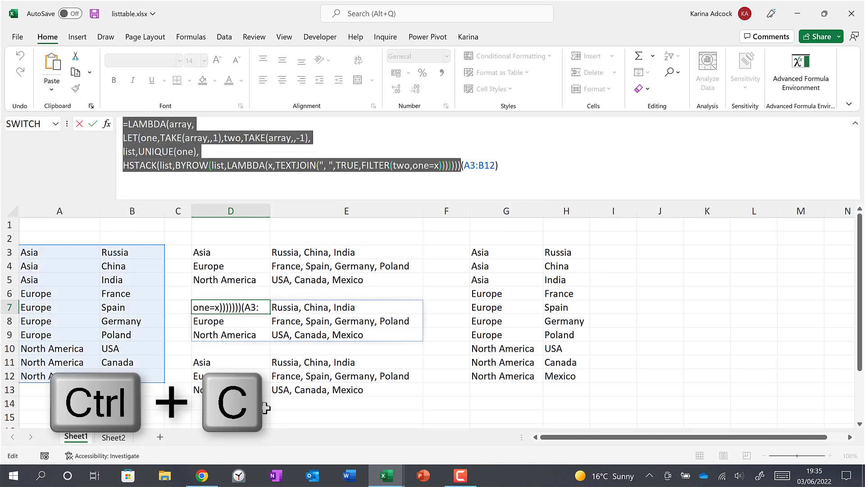
key("Escape")
left_click(202, 475)
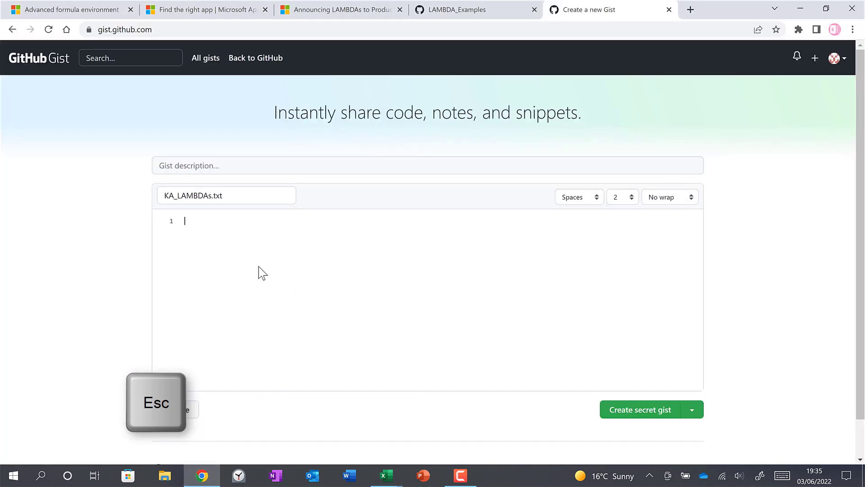
Step: Paste the LAMBDA into the gist prefixed with 'ListTable =', indenting its following lines
key("ctrl+v")
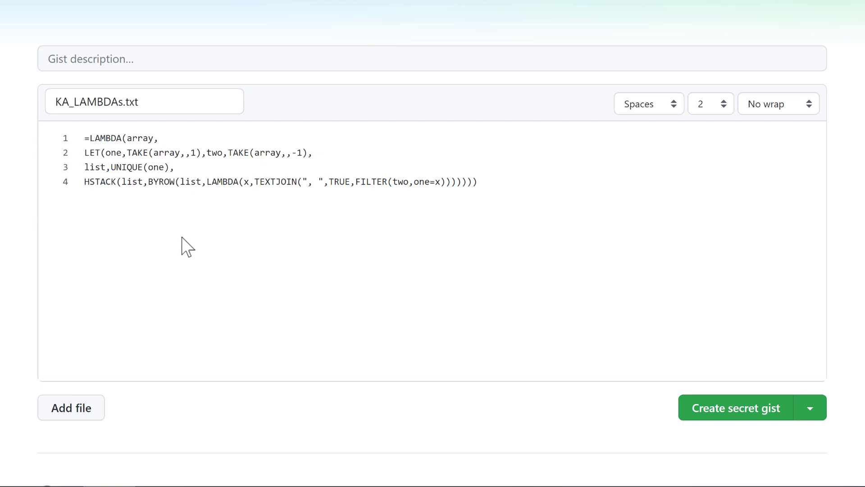
type("List")
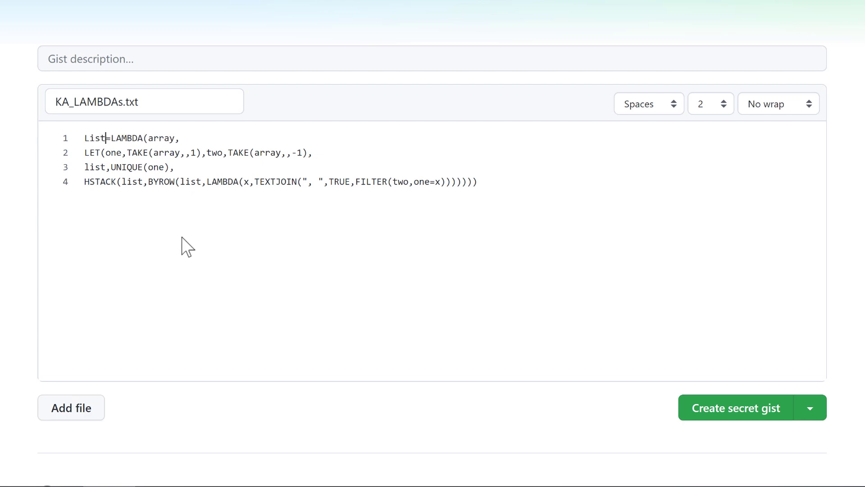
type("Table =")
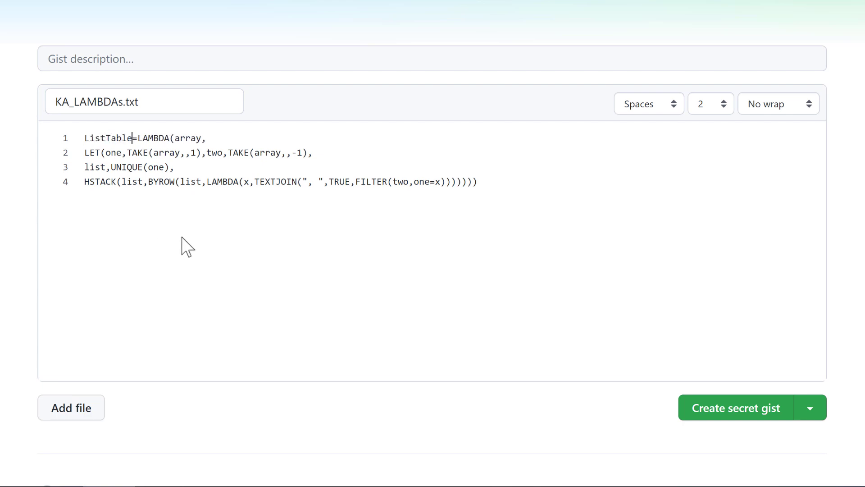
left_click(85, 153)
key("Tab")
key("Tab")
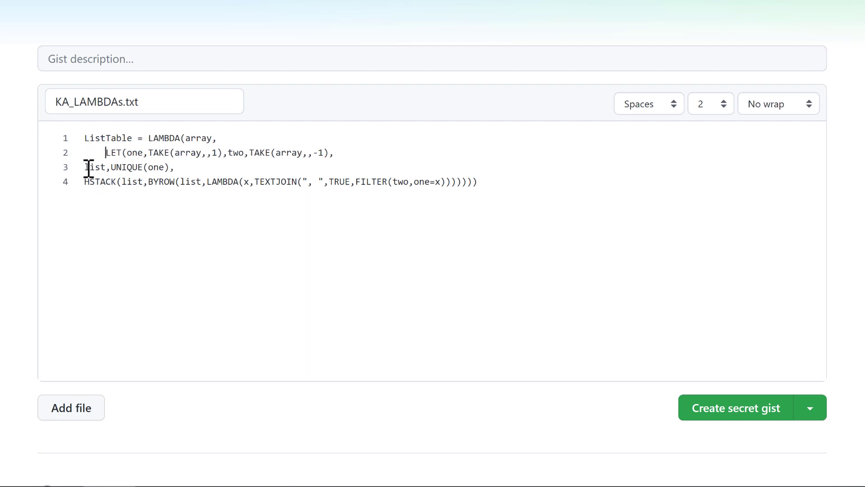
left_click(87, 168)
key("Tab")
key("Tab")
left_click(85, 183)
key("Tab")
key("Tab")
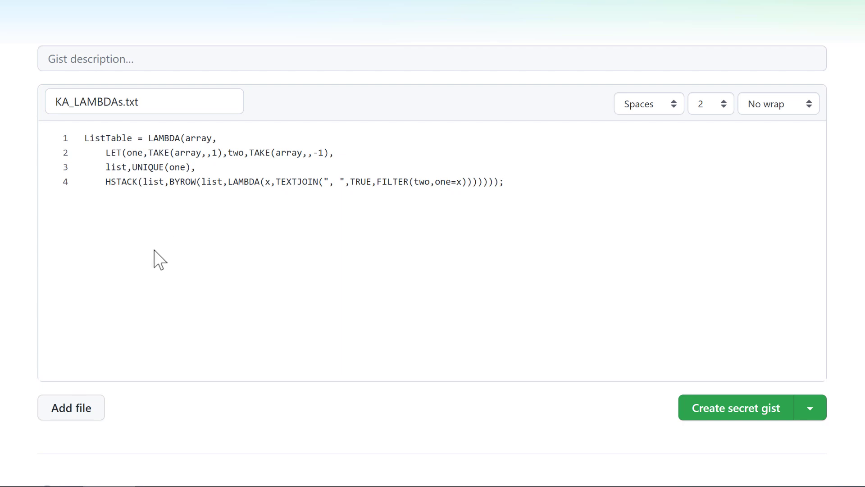
scroll(831, 294, "down", 2)
Step: Create it as a public gist and copy the gist's URL for use in AFE.xlsx
left_click(818, 356)
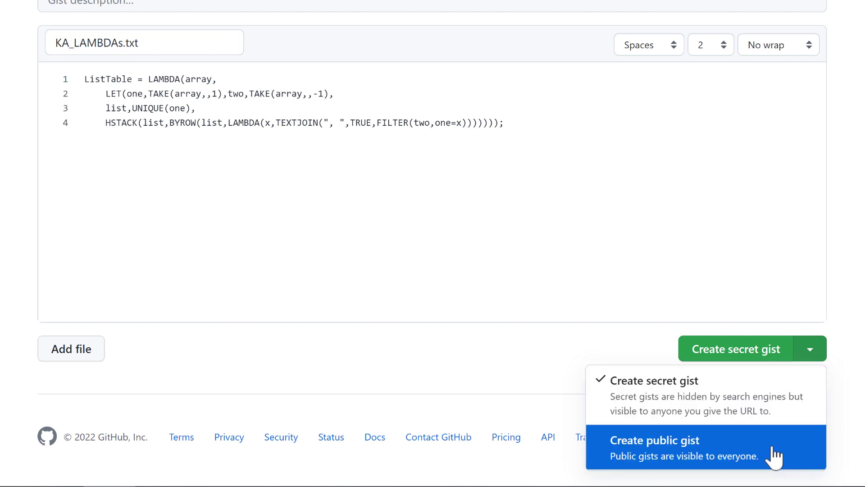
left_click(735, 458)
left_click(770, 362)
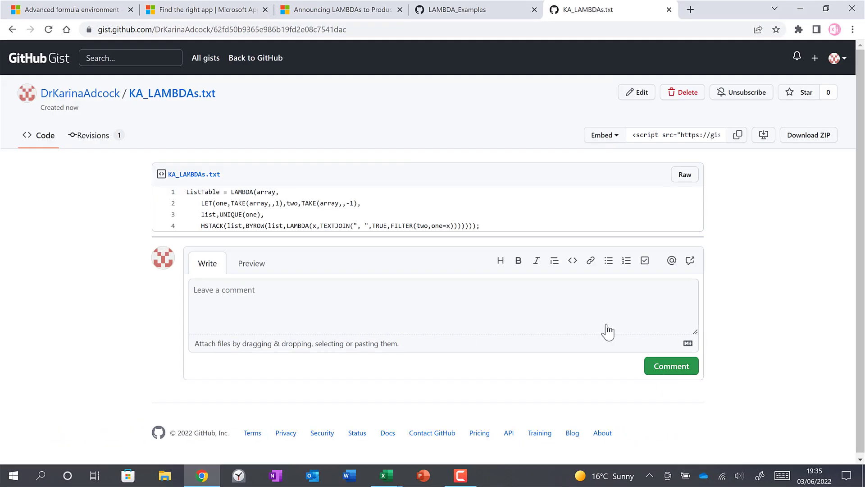
left_click(345, 24)
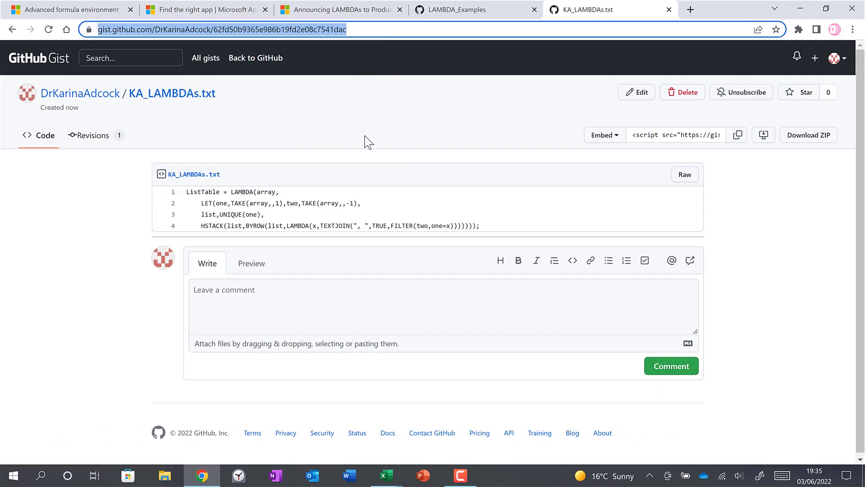
key("ctrl+c")
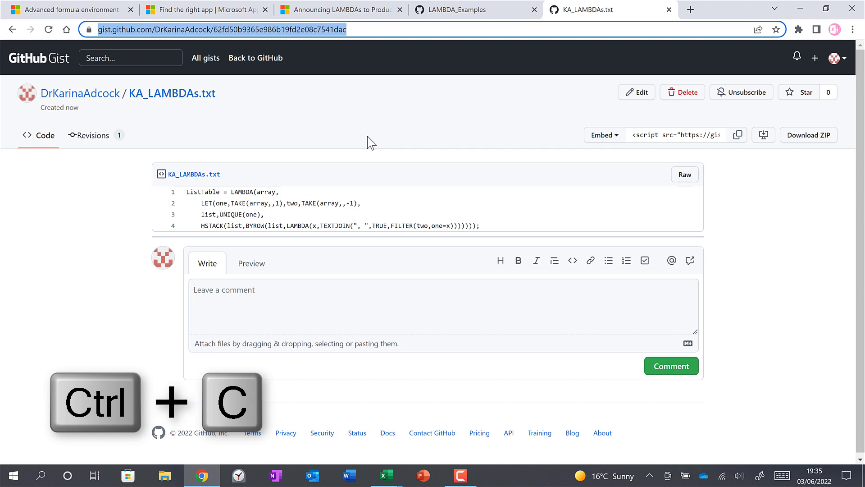
left_click(385, 477)
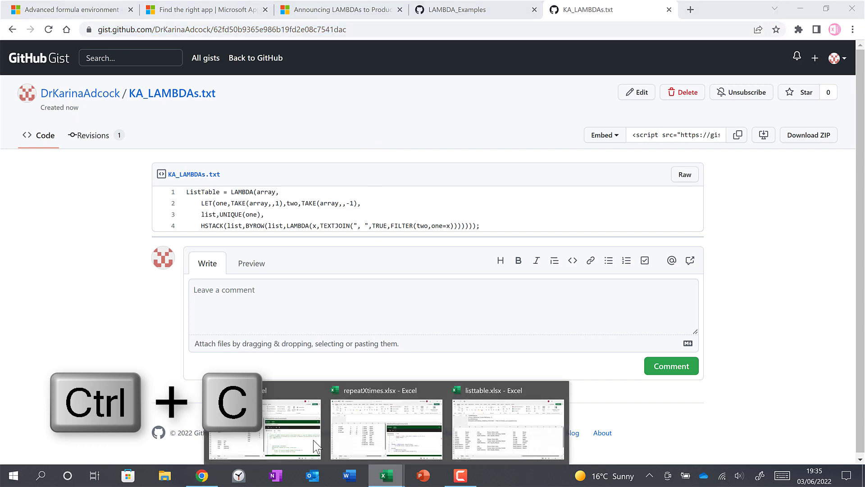
left_click(313, 440)
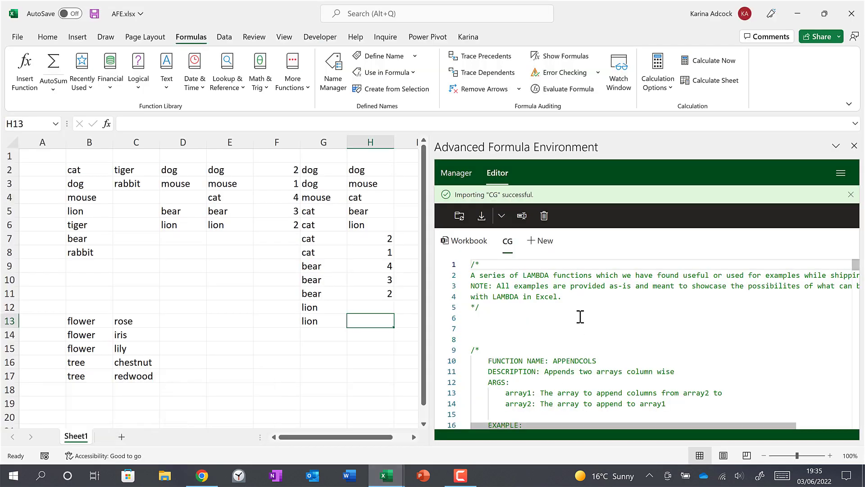
Step: Import the formulas from the pasted gist URL into the Workbook without a new namespace
left_click(481, 215)
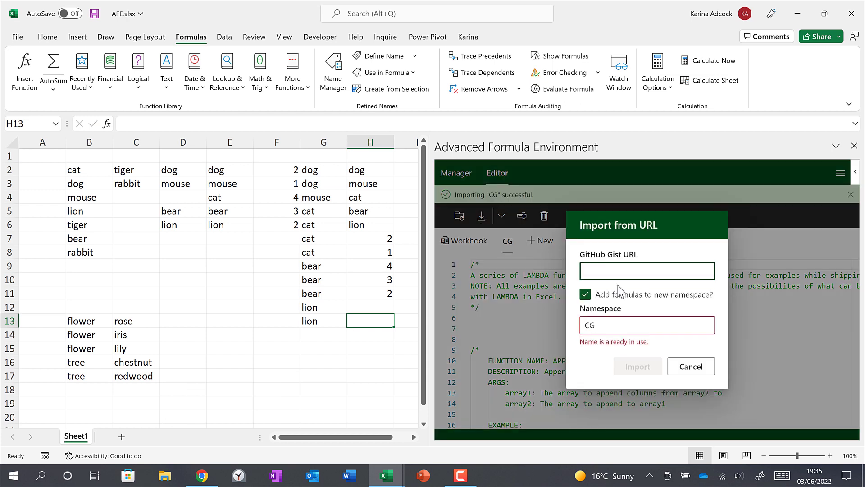
key("ctrl+v")
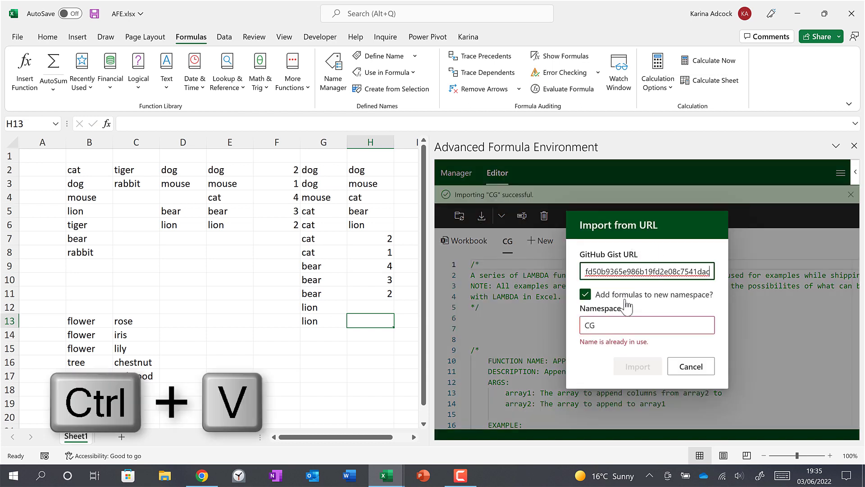
left_click_drag(658, 271, 543, 270)
left_click(644, 268)
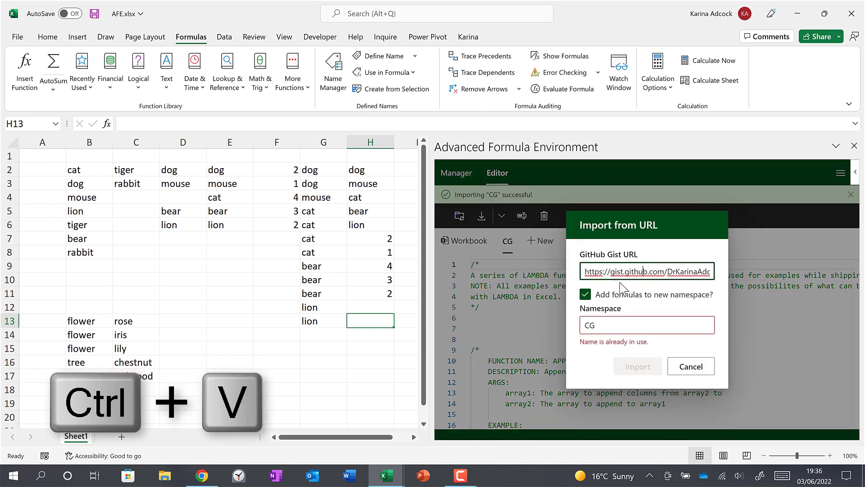
left_click(586, 296)
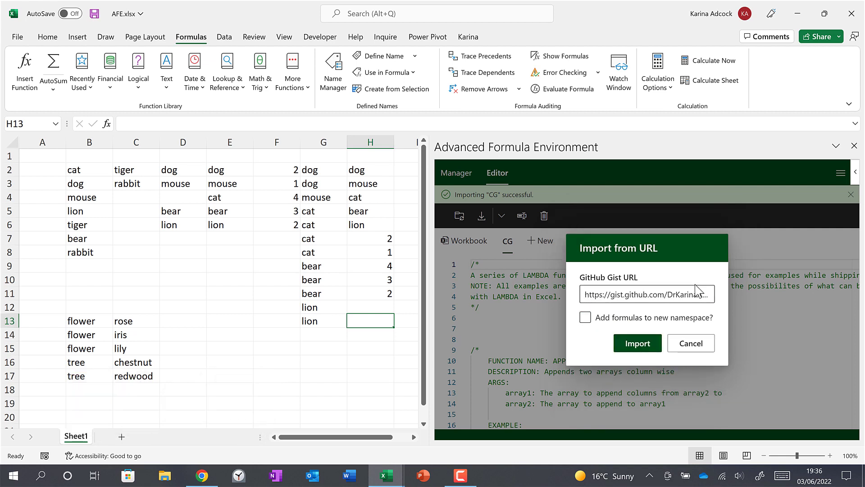
left_click(648, 353)
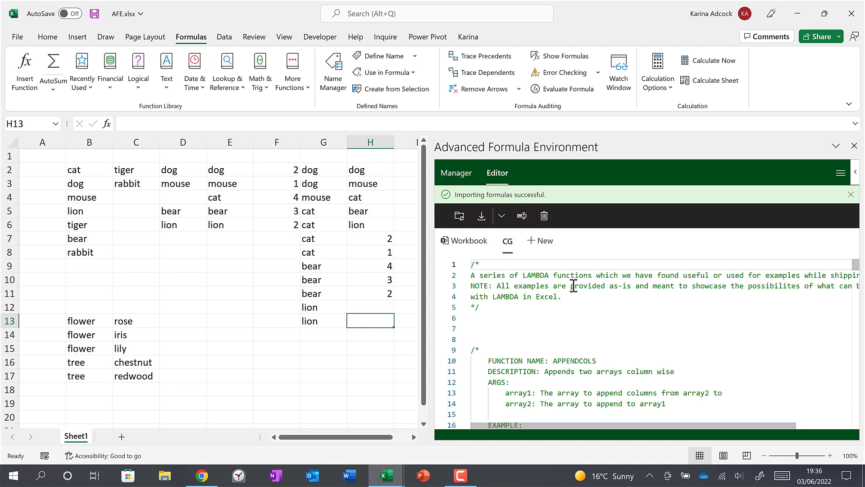
left_click(478, 244)
scroll(620, 276, "down", 4)
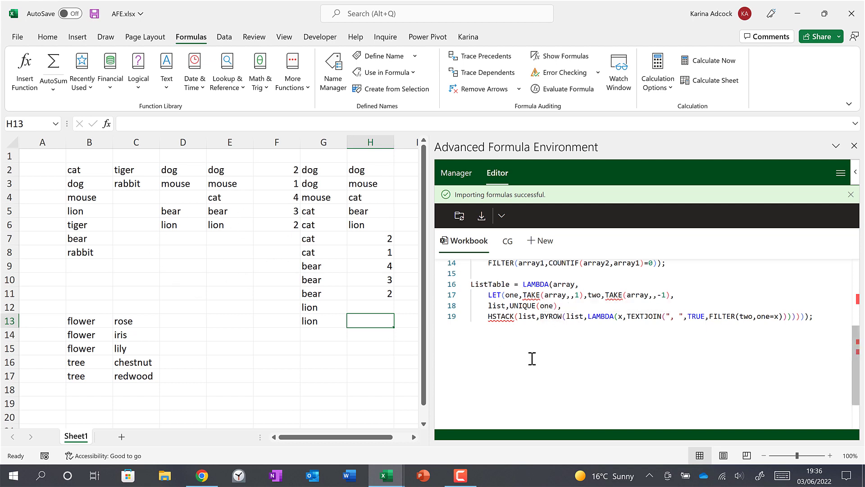
Step: Save the imported formulas and enter =ListTable(B13:C17) in cell E15
left_click(459, 216)
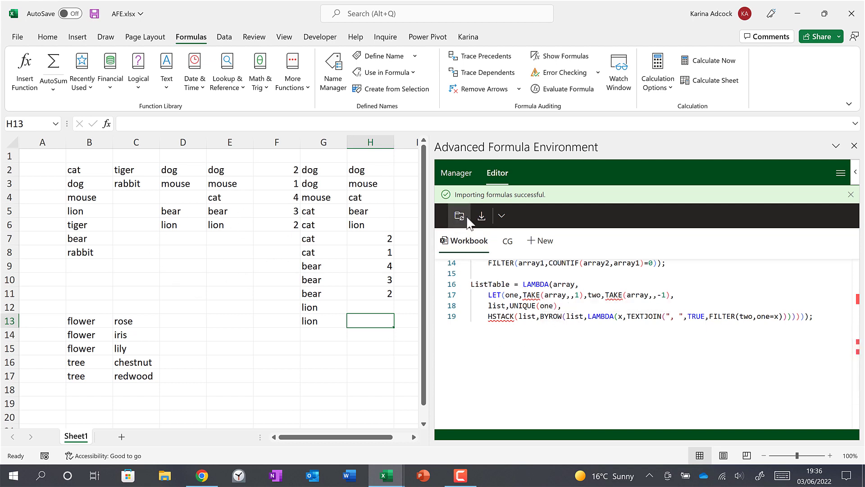
left_click(248, 348)
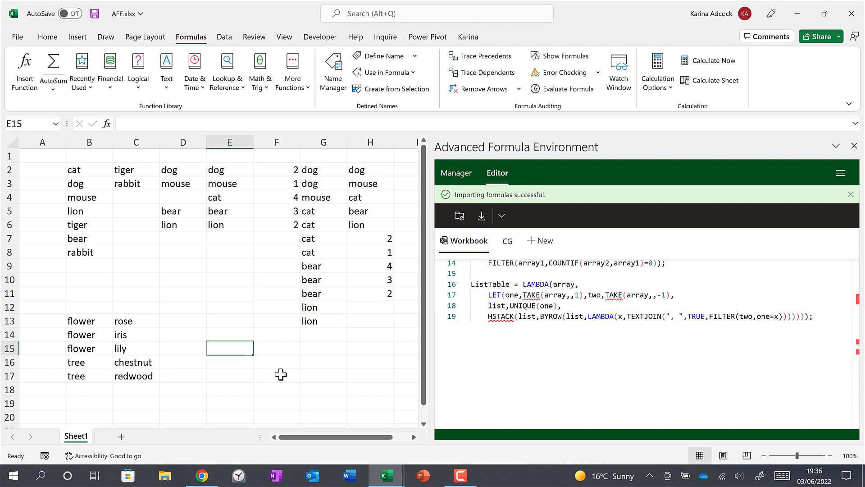
type("=lis")
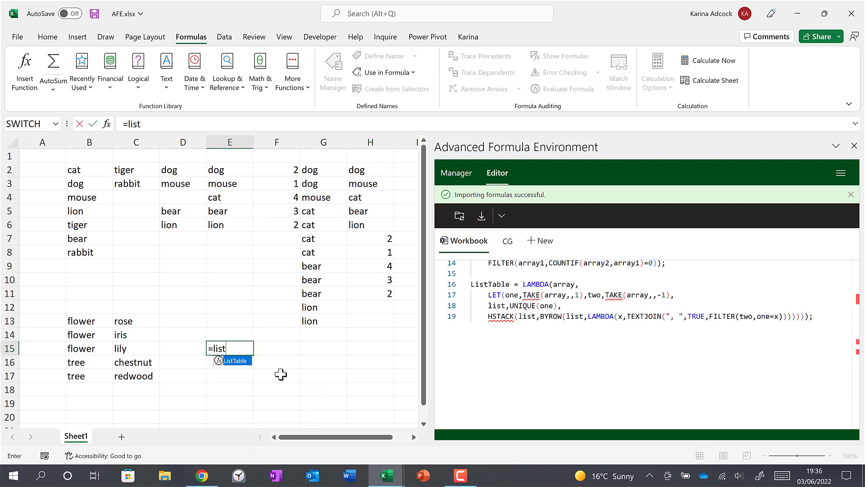
type("t")
key("Tab")
left_click_drag(81, 320, 134, 376)
type(")")
key("Return")
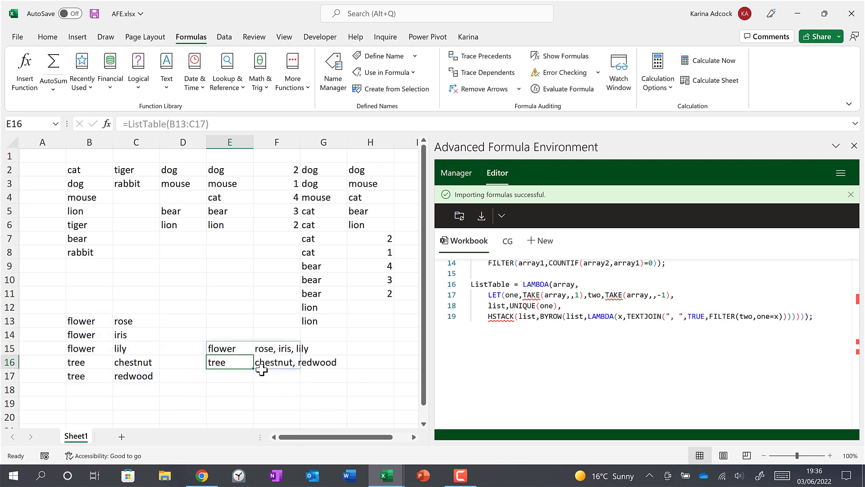
Step: Check the spilled flower results against the B13:C17 source data
mouse_move(229, 350)
left_mouse_down()
mouse_move(284, 348)
mouse_move(265, 373)
left_mouse_up()
left_click(266, 374)
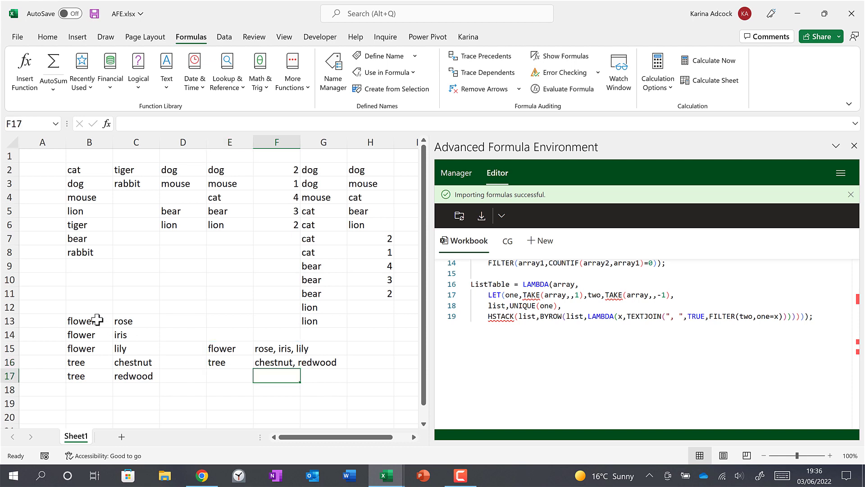
left_click_drag(81, 320, 136, 376)
left_click(217, 390)
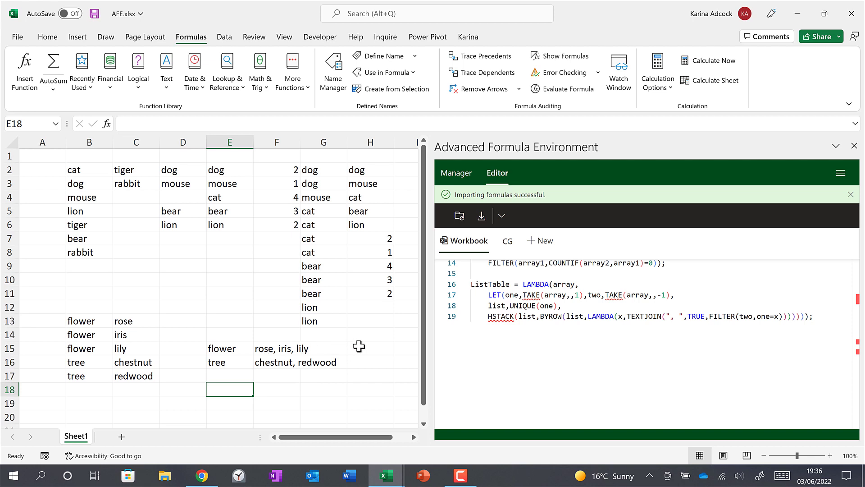
Step: Close the Advanced Formula Environment pane and clear all the sheet's data
left_click(855, 145)
left_click_drag(42, 155, 476, 396)
key("Delete")
left_click(215, 182)
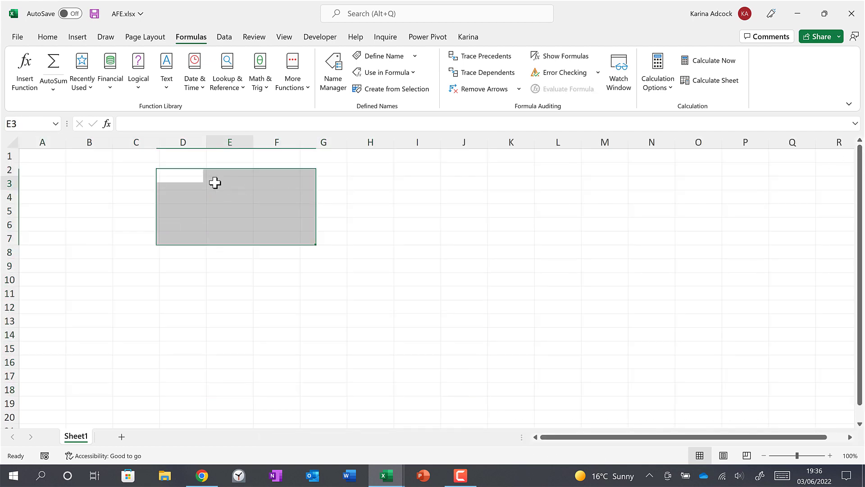
Step: Save the empty workbook as the Excel Template Book.xltx
left_click(12, 40)
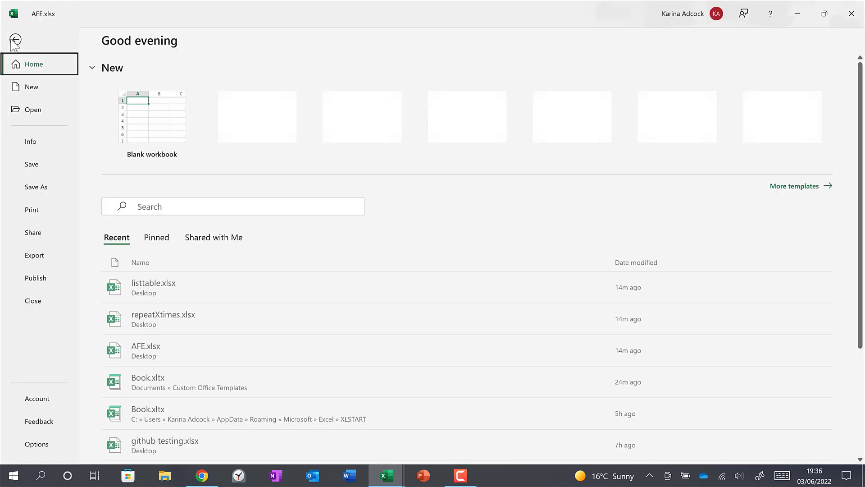
left_click(40, 188)
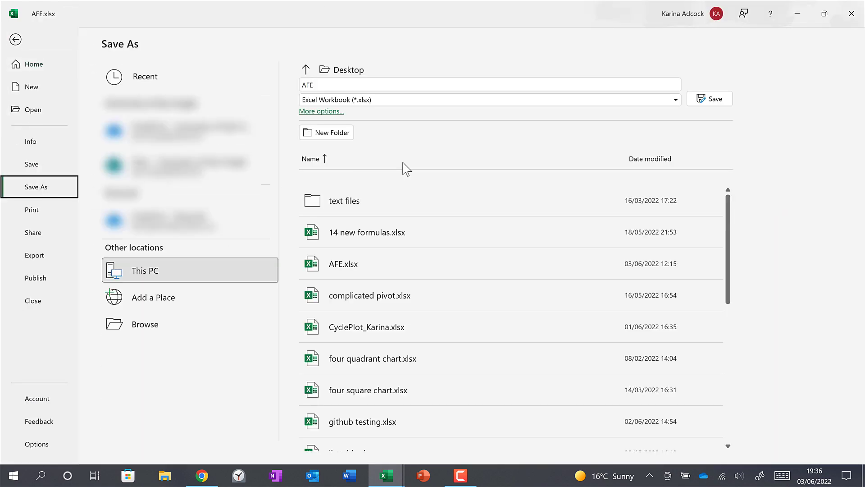
left_click(396, 101)
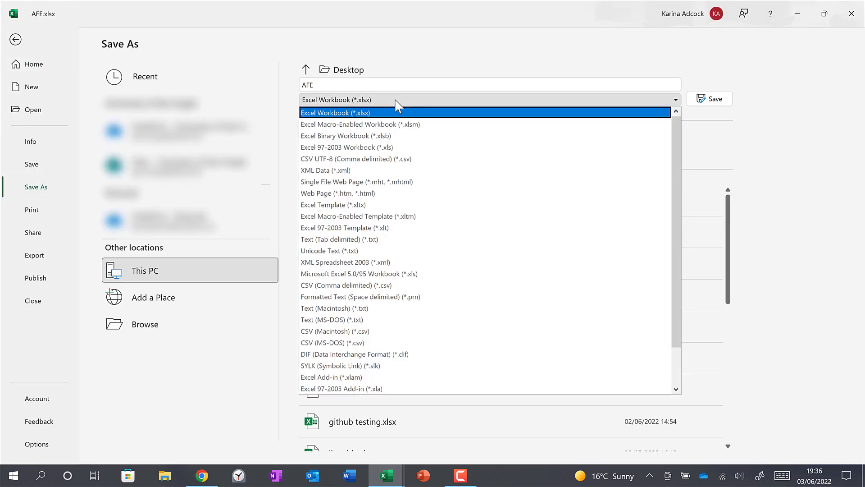
left_click(379, 205)
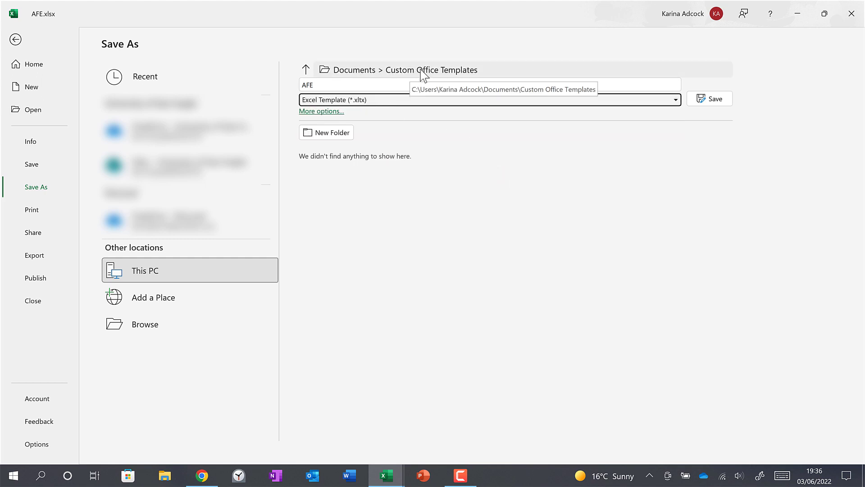
left_click(371, 89)
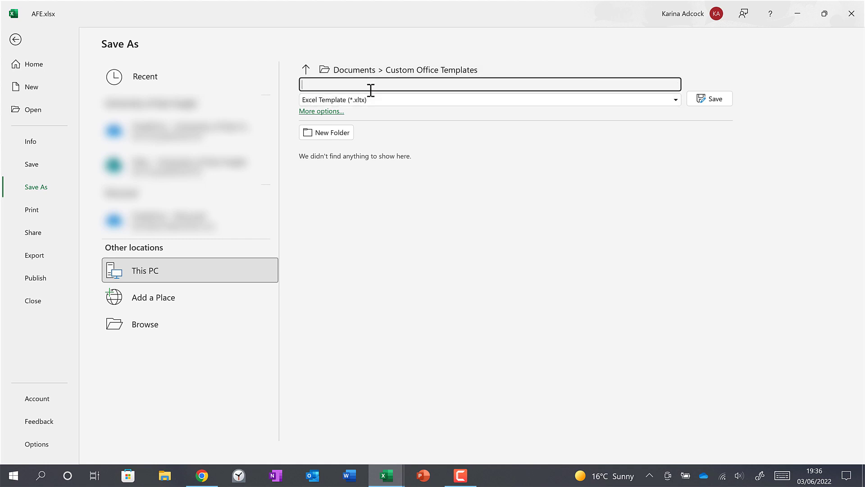
left_click(711, 100)
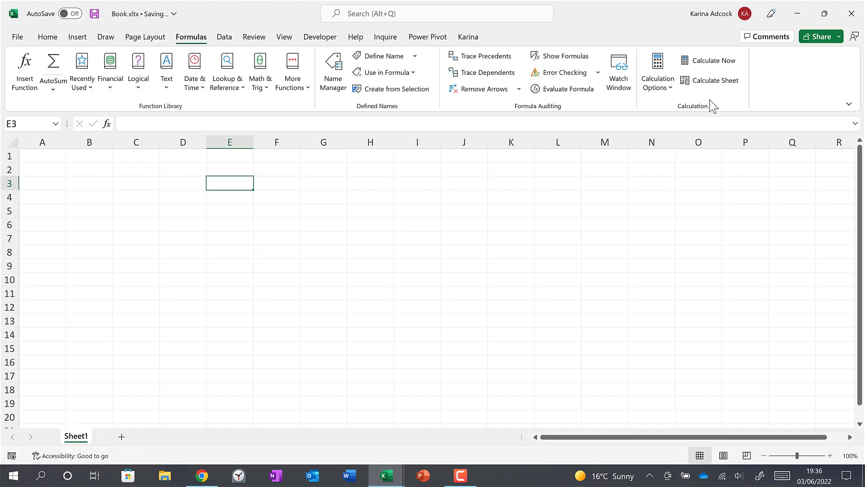
Step: Close the Book.xltx window and show the File Home page of listtable.xlsx
left_click(439, 182)
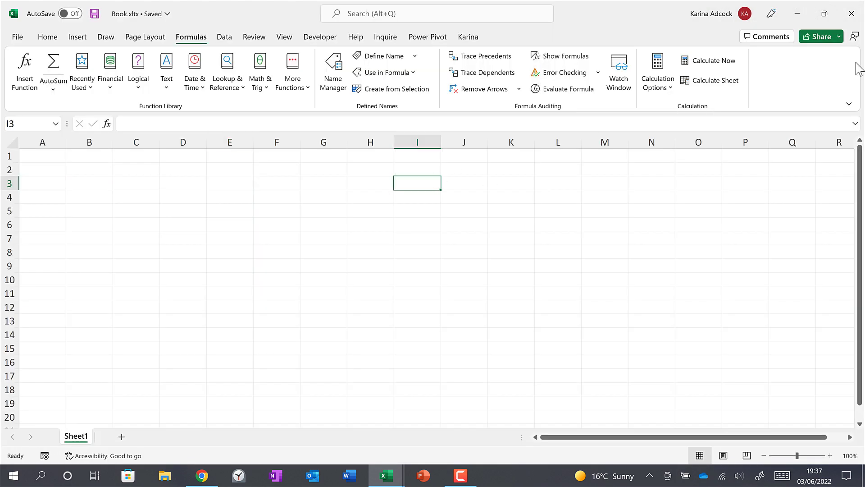
left_click(861, 16)
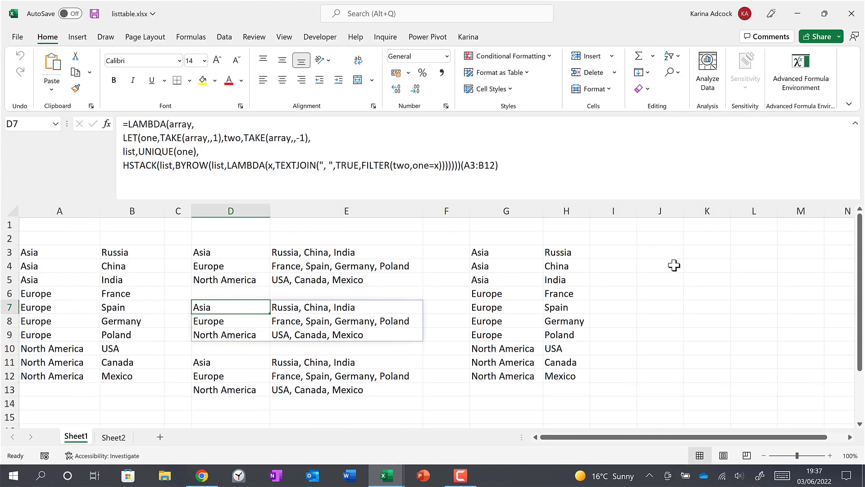
left_click(674, 266)
left_click(17, 38)
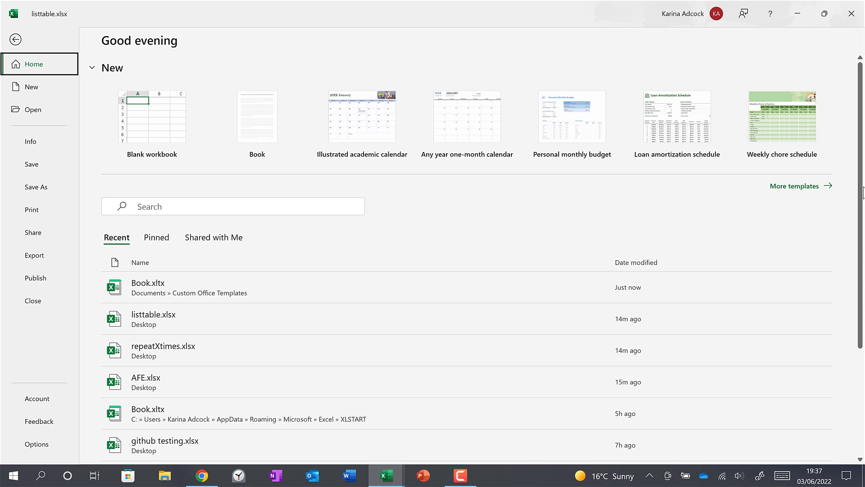
Step: Create a new workbook from the personal Book template
left_click(800, 187)
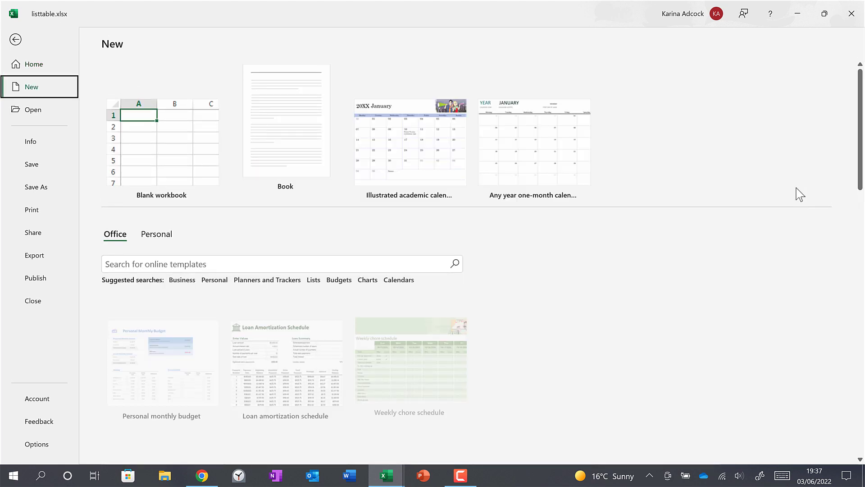
left_click(150, 236)
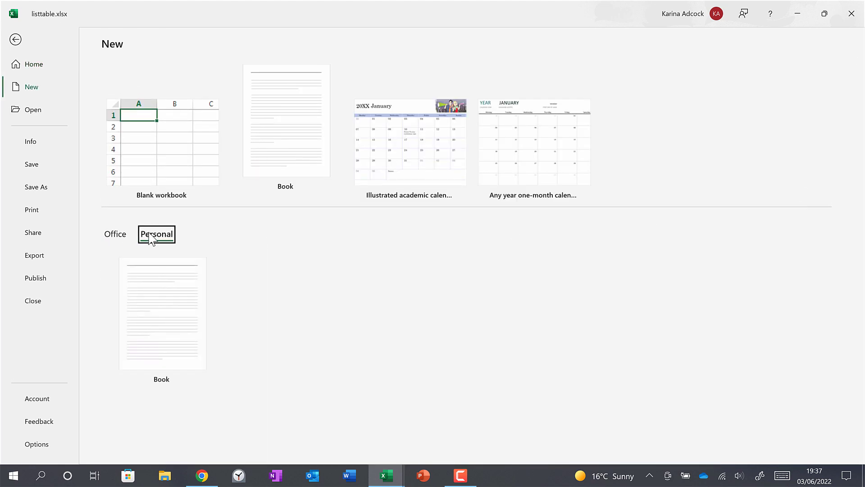
left_click(170, 305)
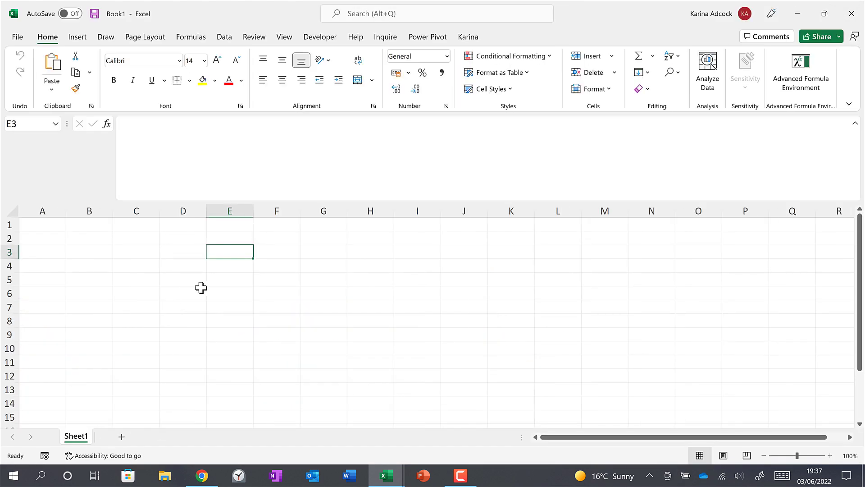
Step: Confirm repeatXtimes is offered when typing =rep in F3, then delete the test entry
left_click(291, 253)
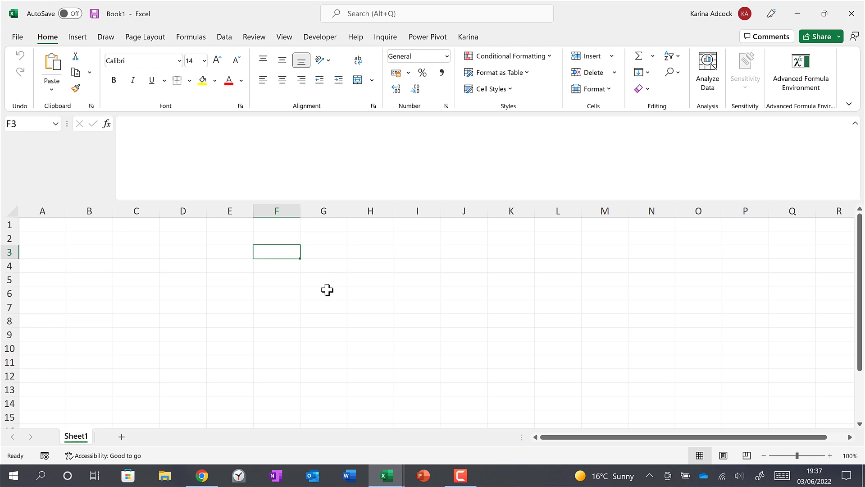
type("=rep")
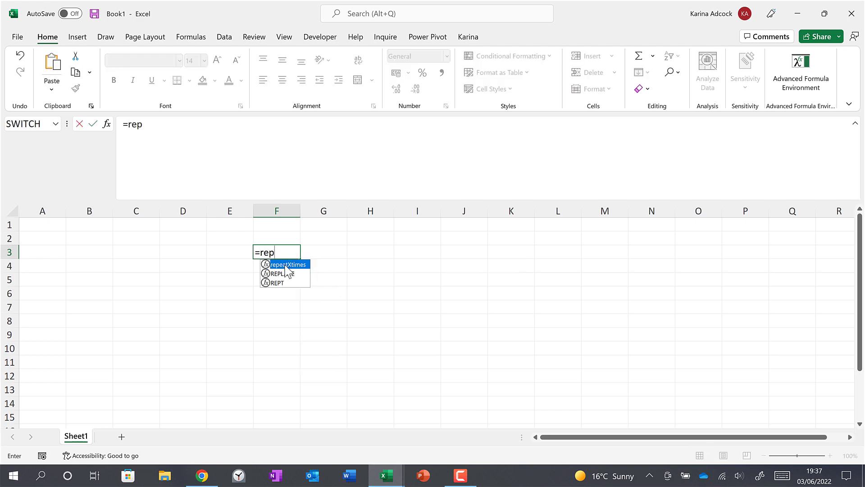
double_click(285, 266)
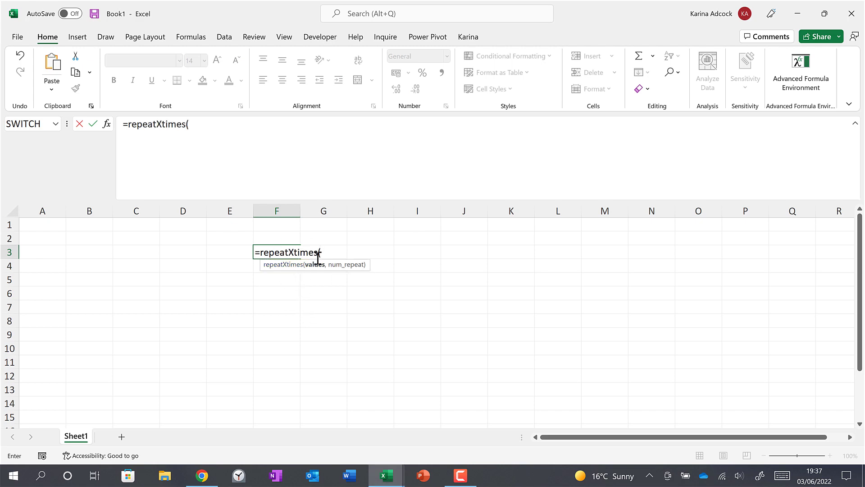
left_click_drag(328, 253, 234, 257)
key("Delete")
left_click(321, 277)
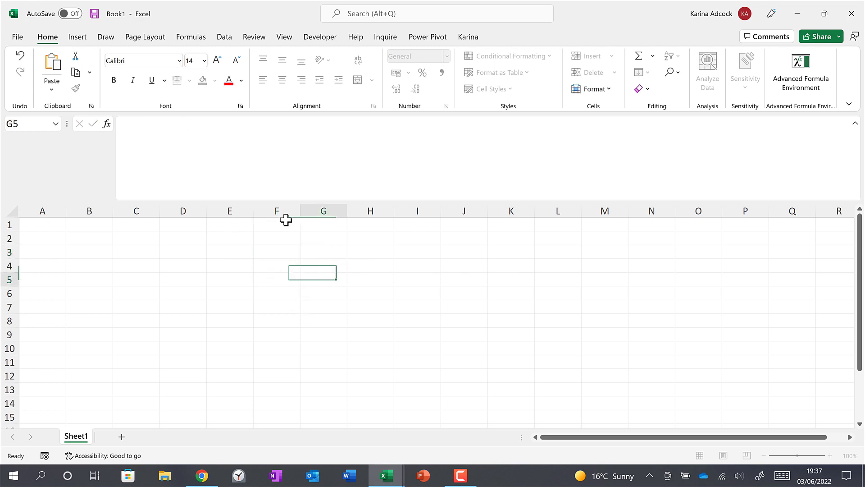
left_click_drag(282, 202, 282, 112)
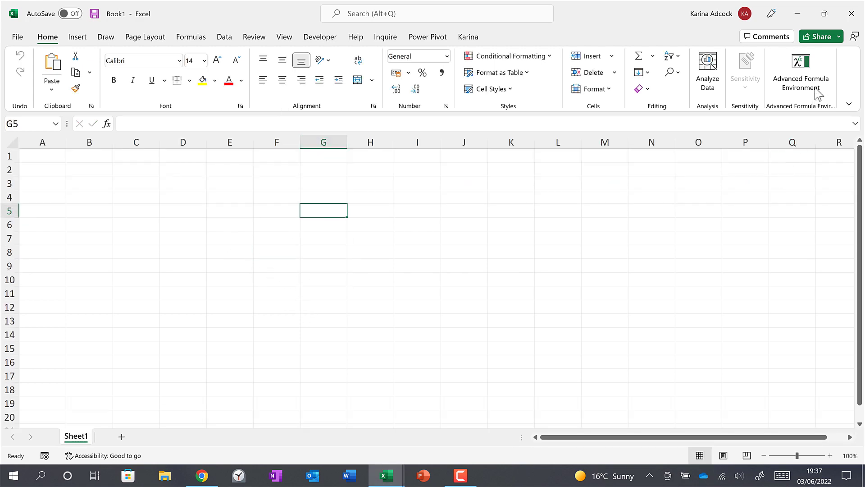
left_click(817, 72)
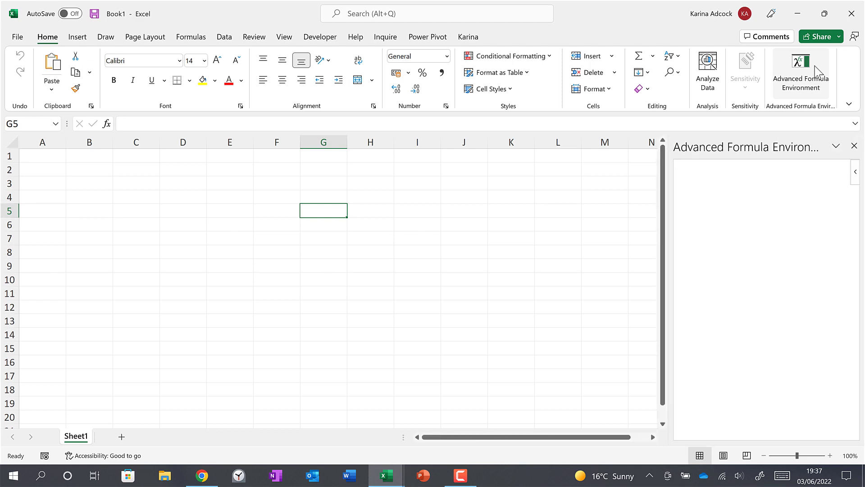
left_click(736, 174)
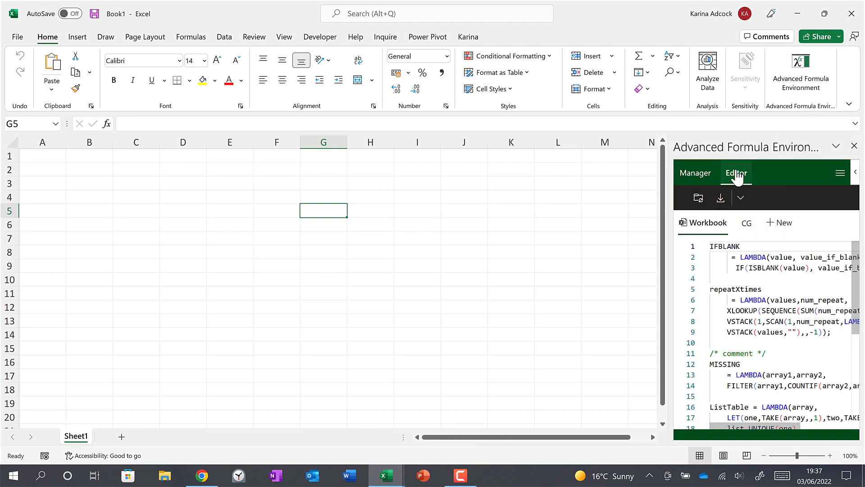
scroll(758, 295, "down", 2)
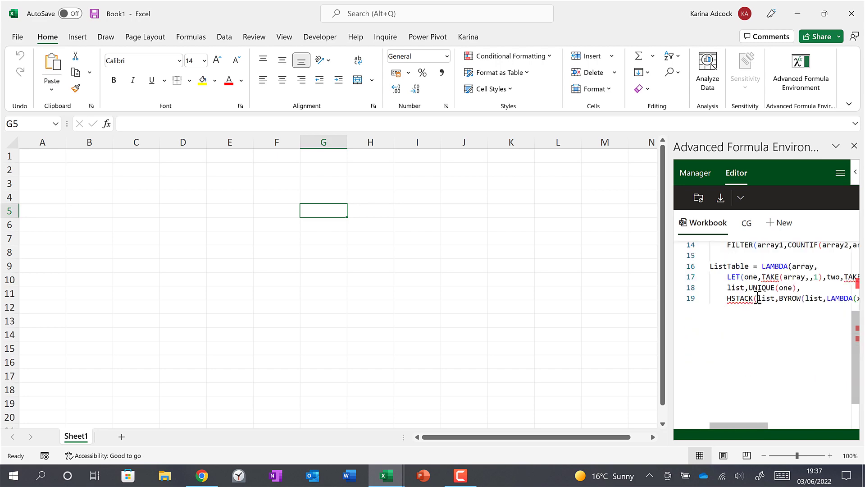
scroll(759, 290, "up", 2)
left_click(746, 222)
scroll(776, 288, "down", 8)
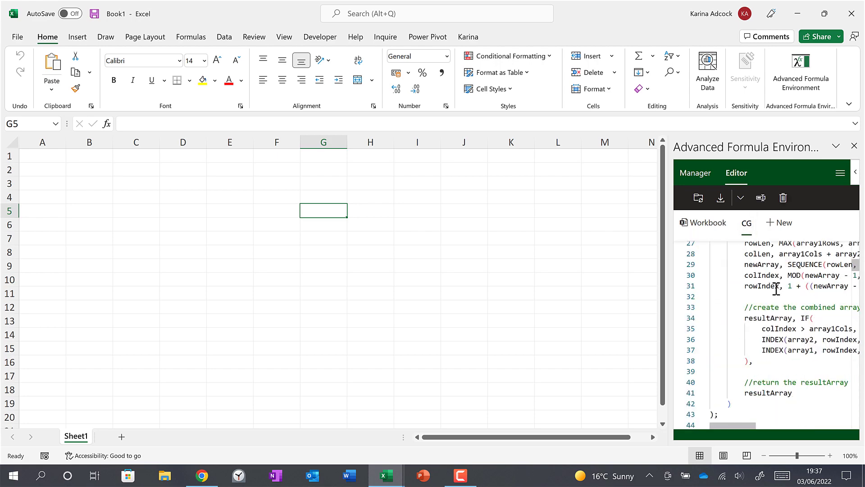
scroll(776, 289, "up", 3)
scroll(776, 289, "down", 1)
scroll(776, 289, "up", 7)
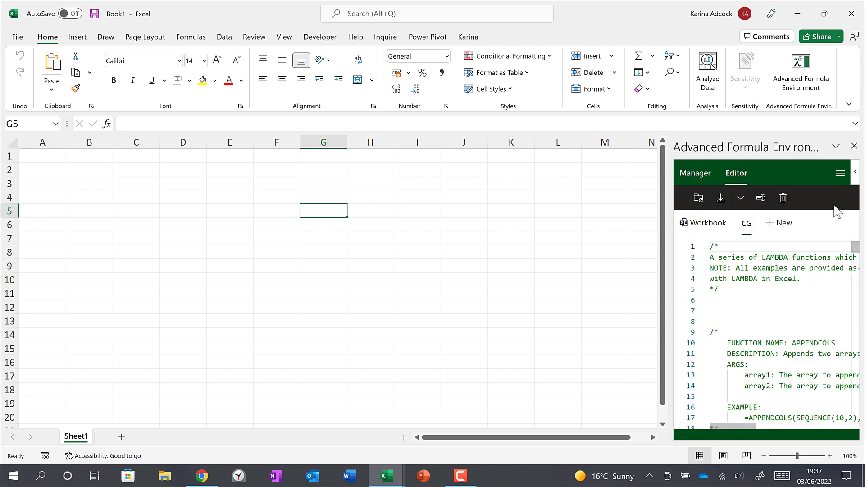
left_click(854, 146)
left_click(413, 250)
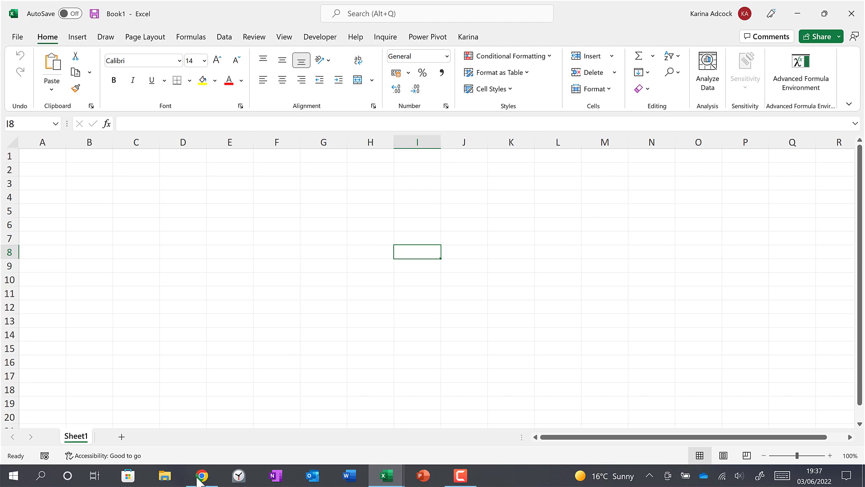
Step: Copy the Book.xltx file from Quick access in File Explorer
left_click(165, 475)
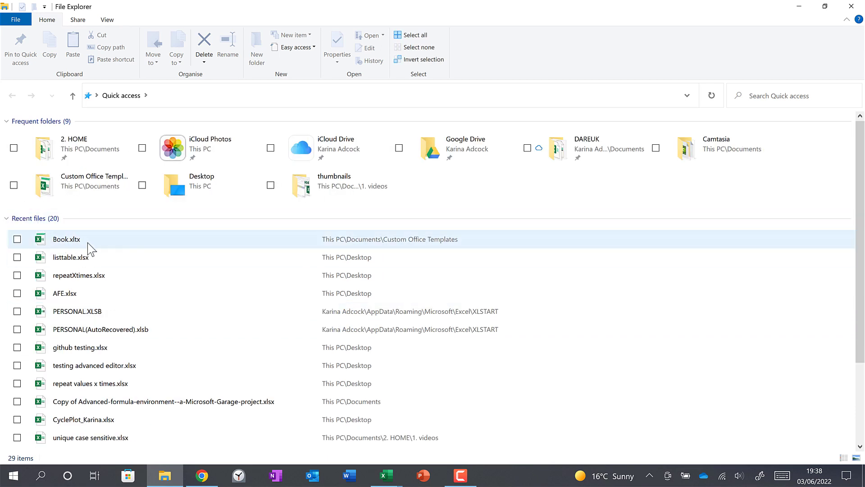
left_click(88, 245)
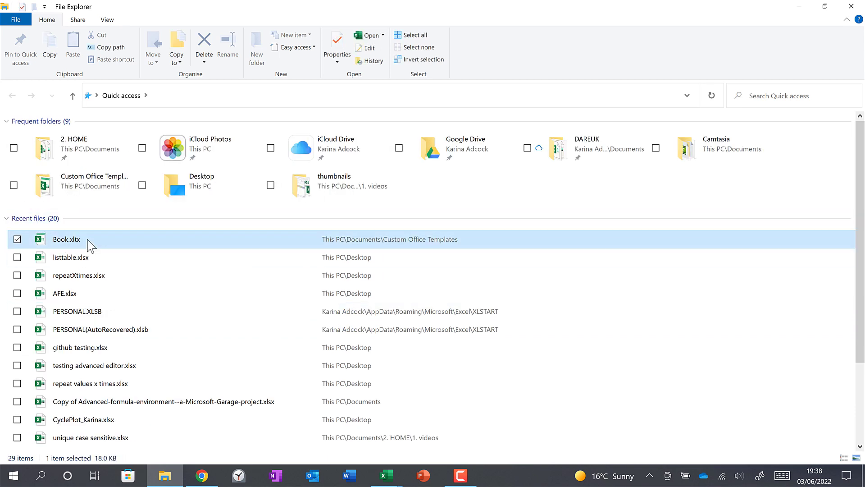
key("ctrl+c")
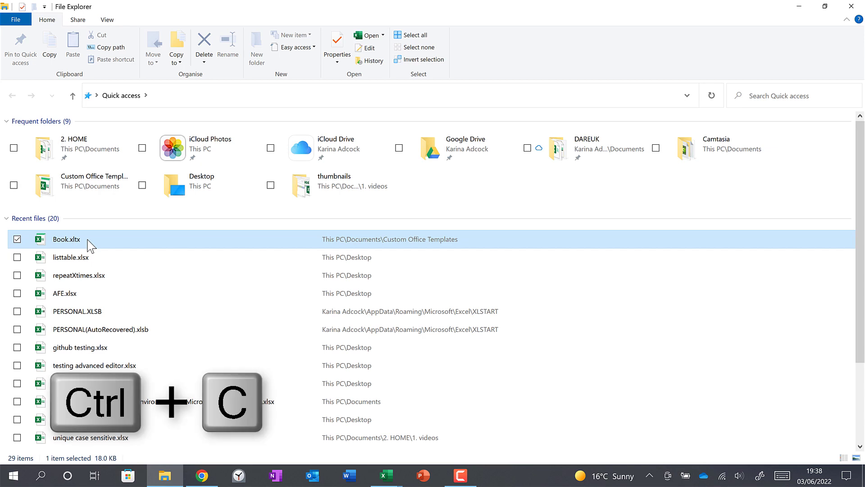
Step: Browse from the C: drive into Users and the current user's home folder
left_click(167, 96)
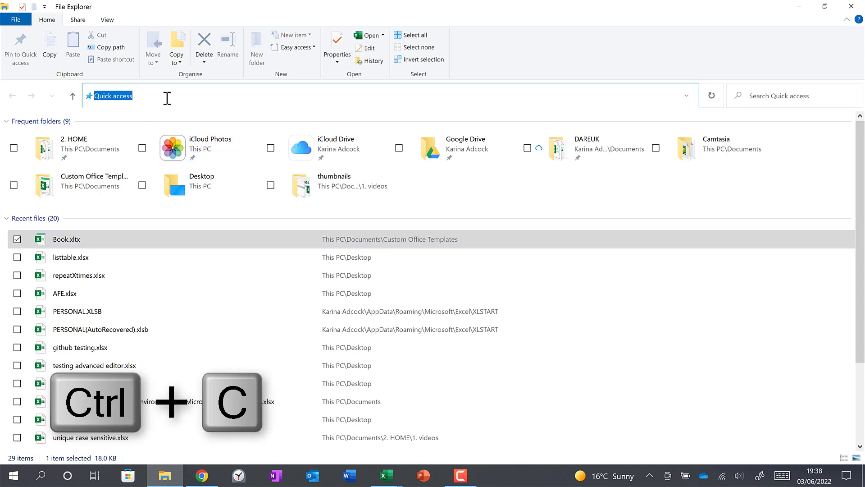
key("BackSpace")
type("C:")
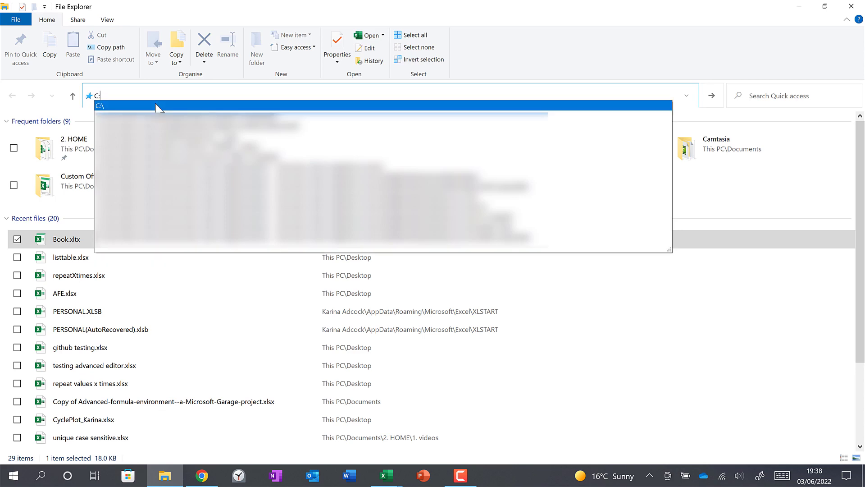
left_click(156, 106)
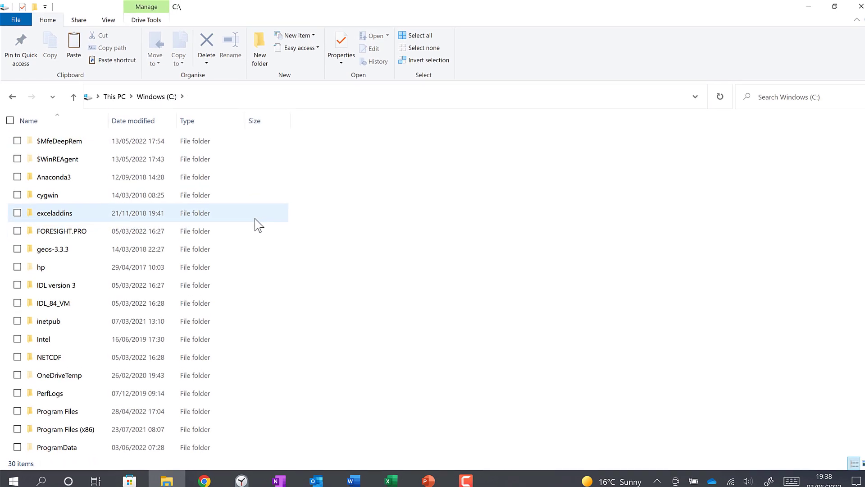
scroll(257, 220, "down", 4)
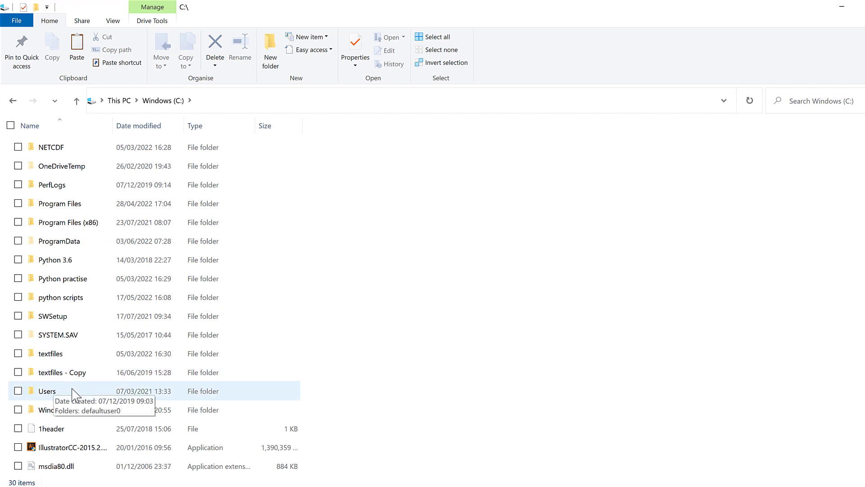
double_click(75, 392)
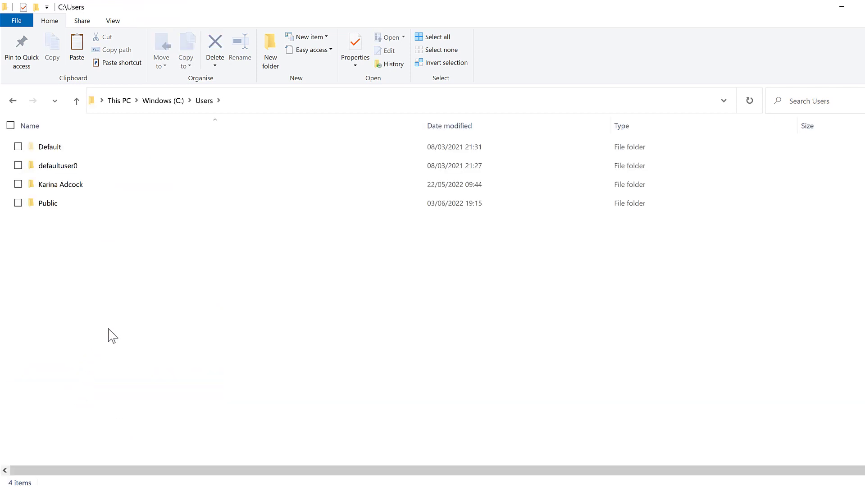
double_click(113, 188)
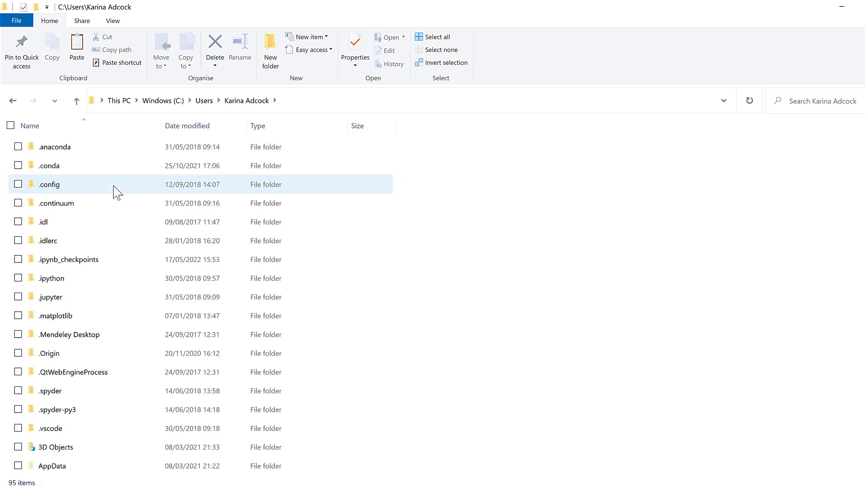
scroll(114, 191, "down", 2)
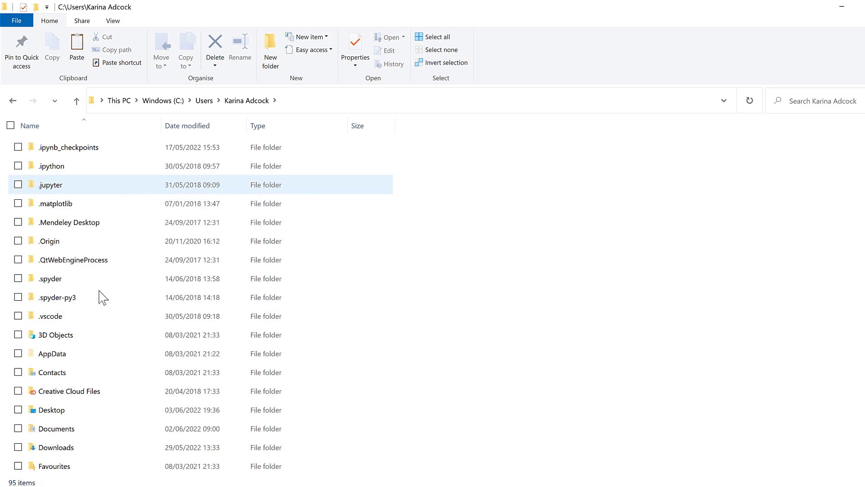
Step: Paste Book.xltx into AppData\Roaming\Microsoft\Excel\XLSTART
double_click(90, 352)
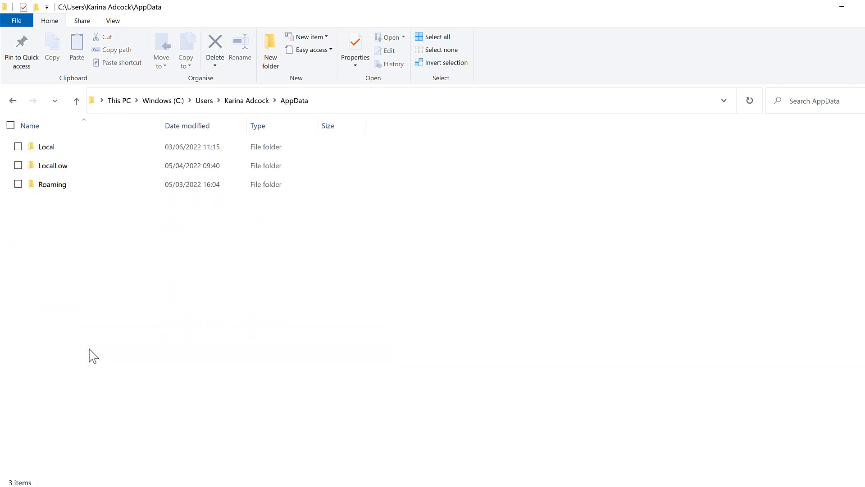
double_click(77, 186)
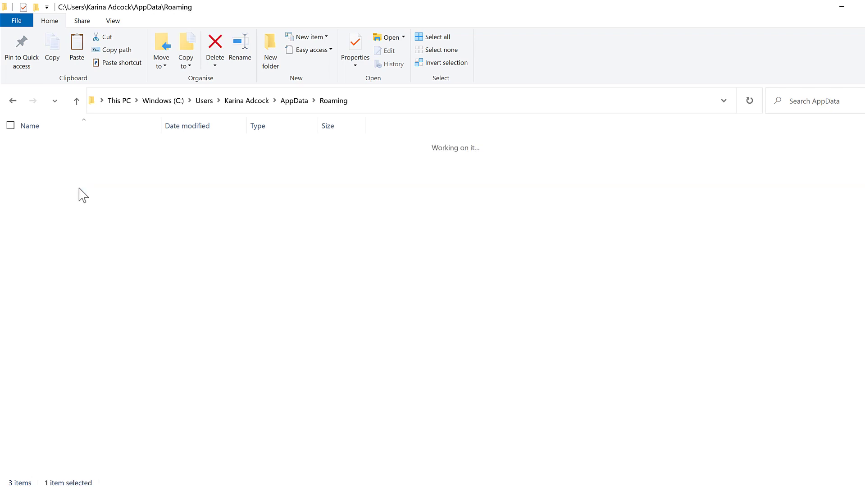
scroll(182, 299, "down", 1)
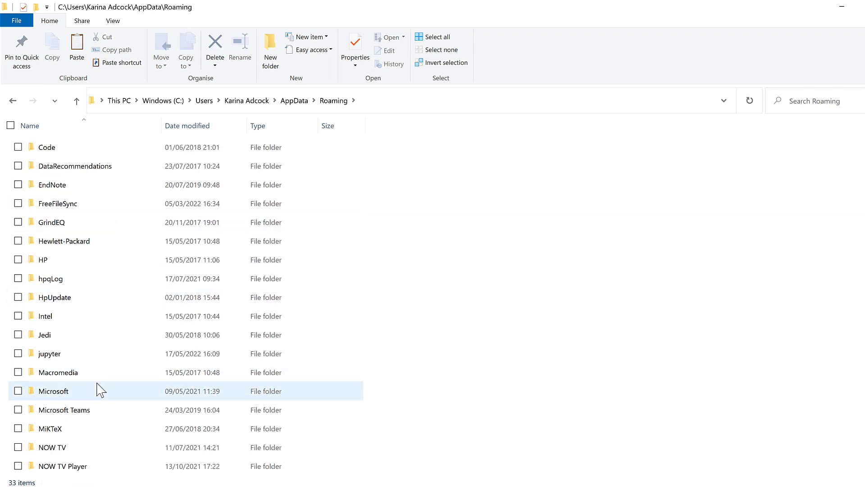
left_click(101, 394)
double_click(101, 394)
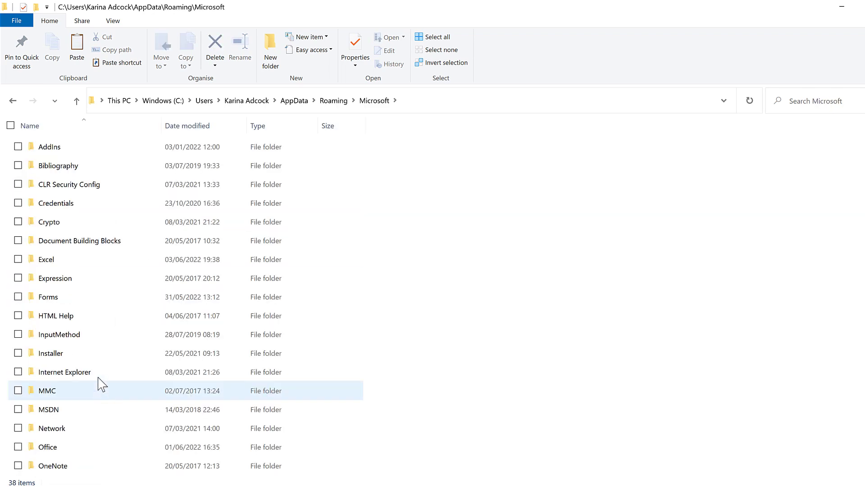
double_click(66, 267)
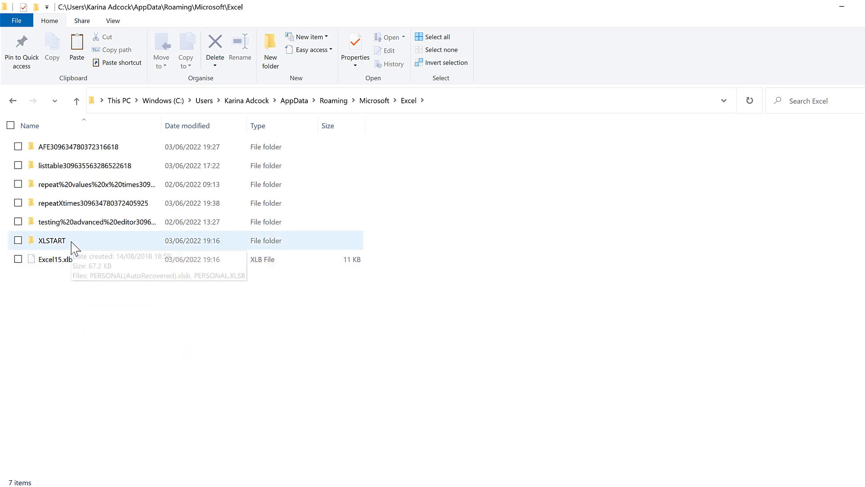
double_click(72, 245)
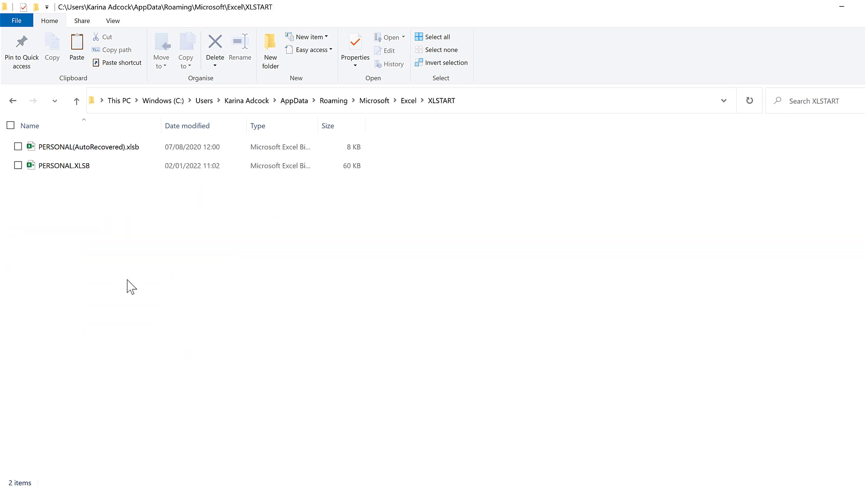
key("ctrl+v")
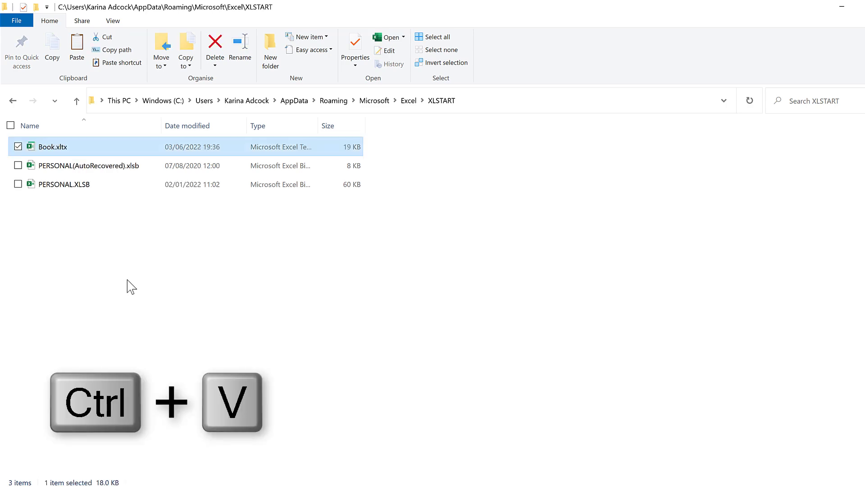
left_click(147, 268)
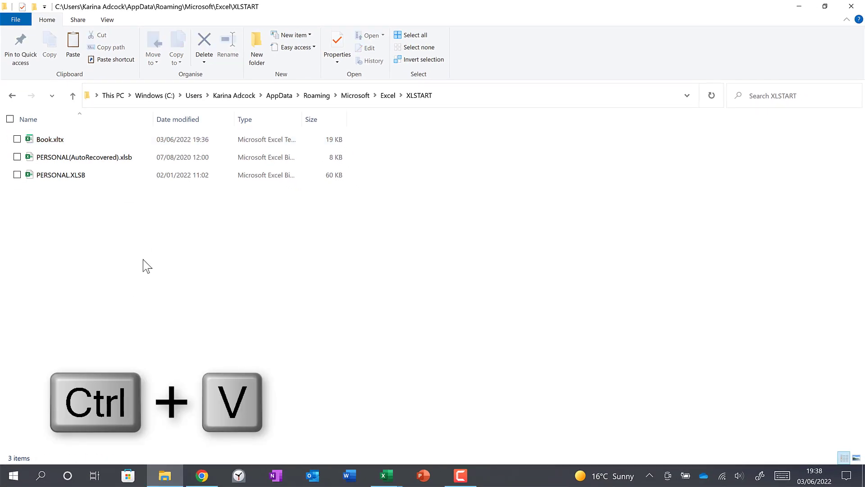
Step: Close File Explorer and the Book1, listtable and repeatXtimes workbooks without saving
left_click(858, 7)
left_click(374, 206)
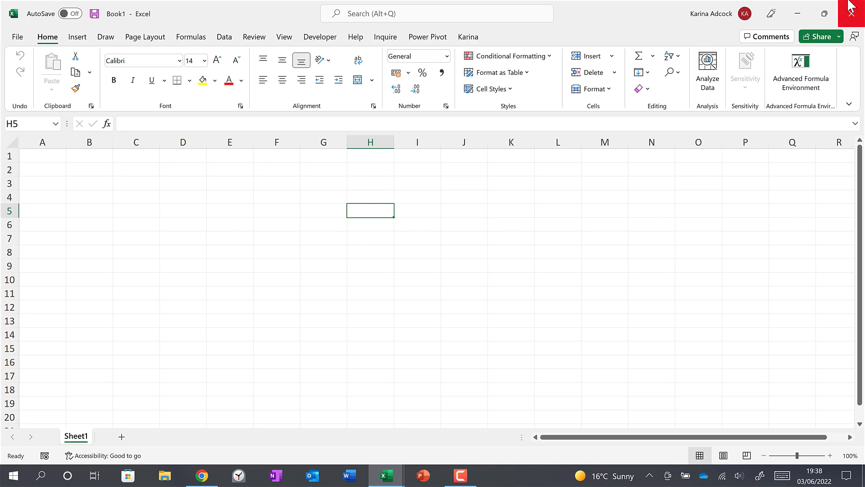
left_click(851, 14)
left_click(523, 299)
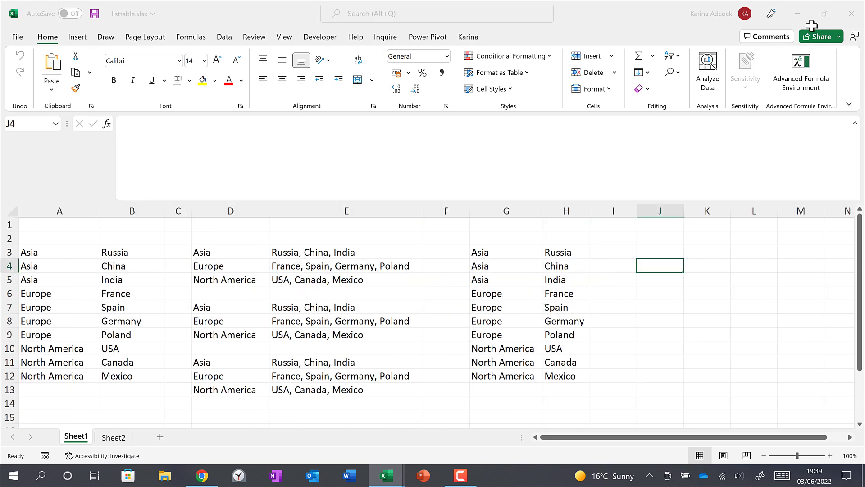
left_click(851, 13)
left_click(860, 10)
left_click(430, 272)
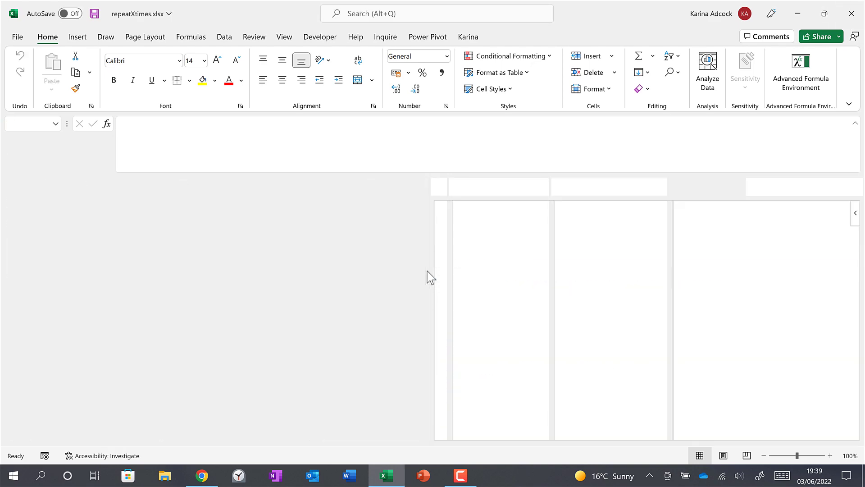
left_click(101, 288)
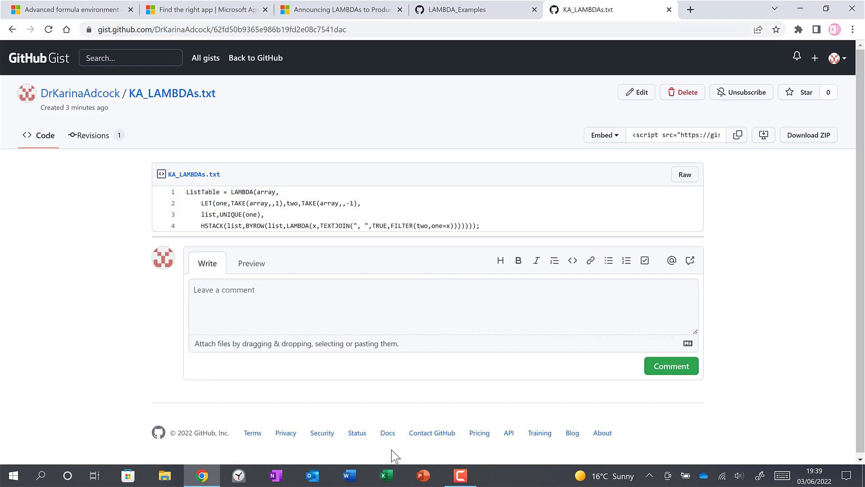
left_click(389, 477)
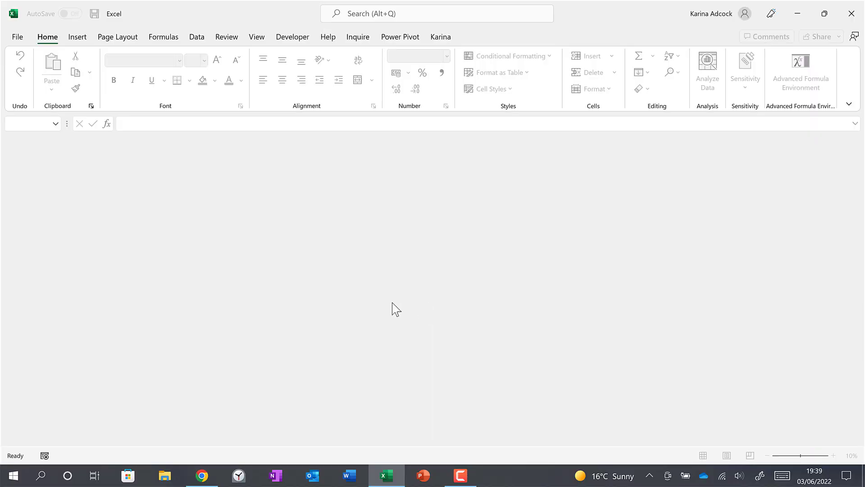
Step: In a new blank workbook, confirm typing =repe in G5 suggests repeatXtimes, then cancel the entry
key("ctrl+n")
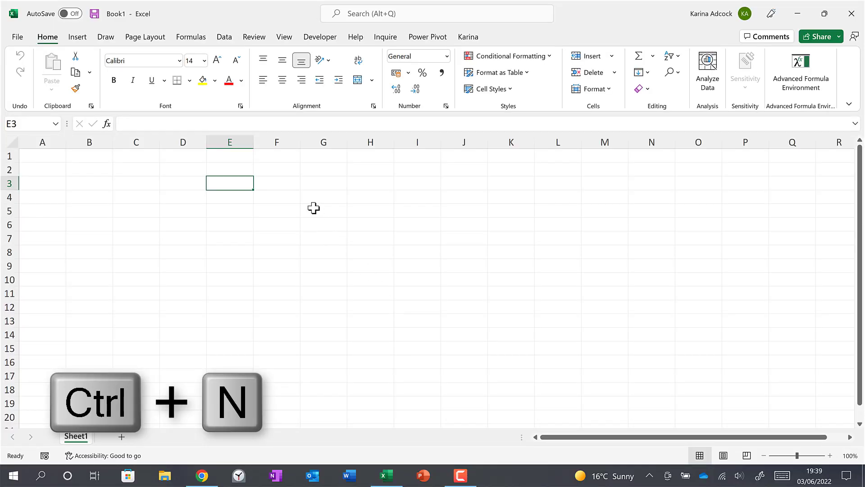
left_click(314, 207)
type("=repe")
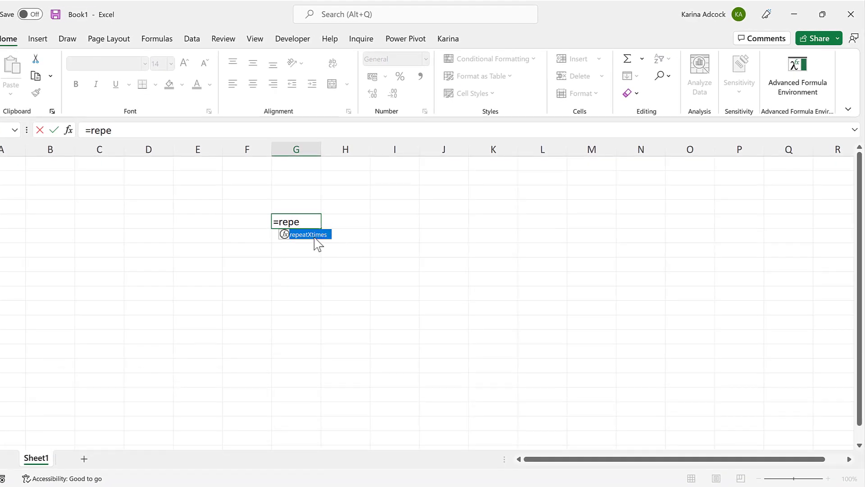
double_click(314, 234)
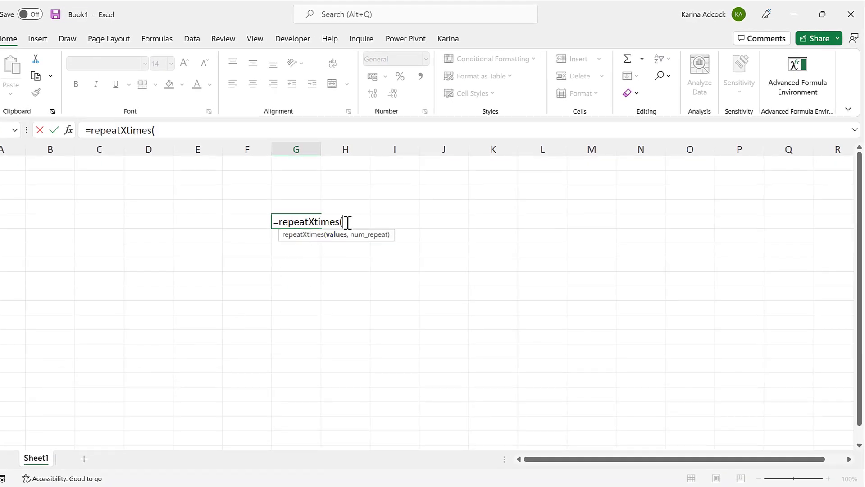
left_click_drag(347, 222, 262, 218)
key("Escape")
left_click(291, 249)
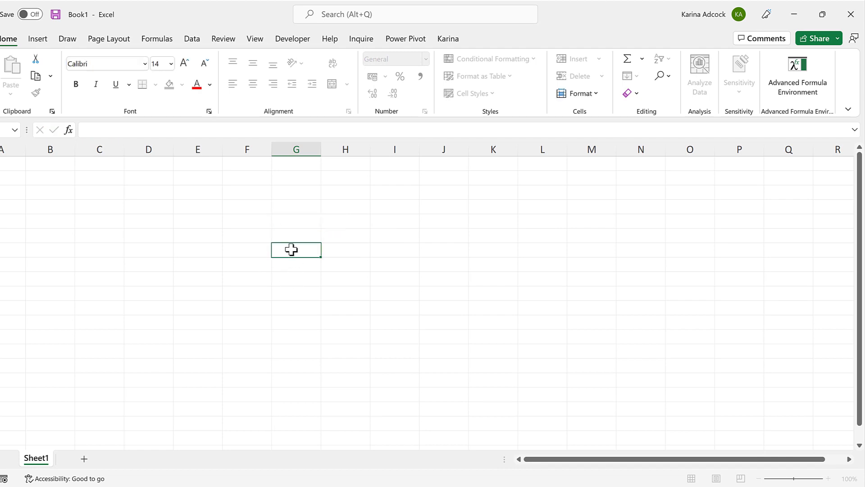